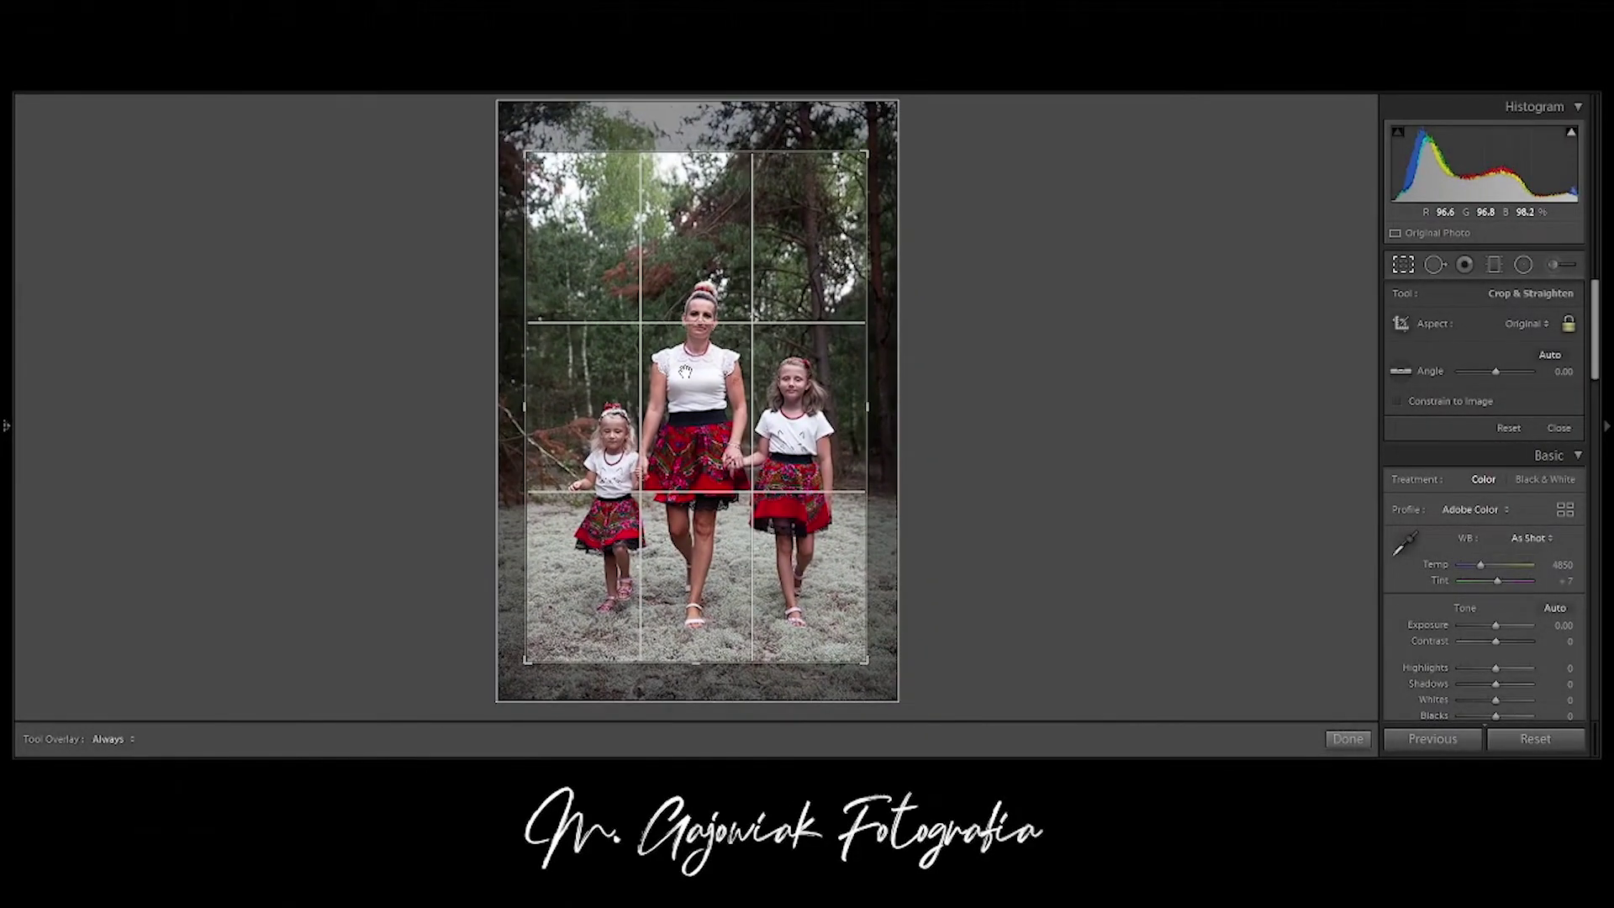
# - Commit the tighter crop around the mother and two daughters
pyautogui.press('Return')
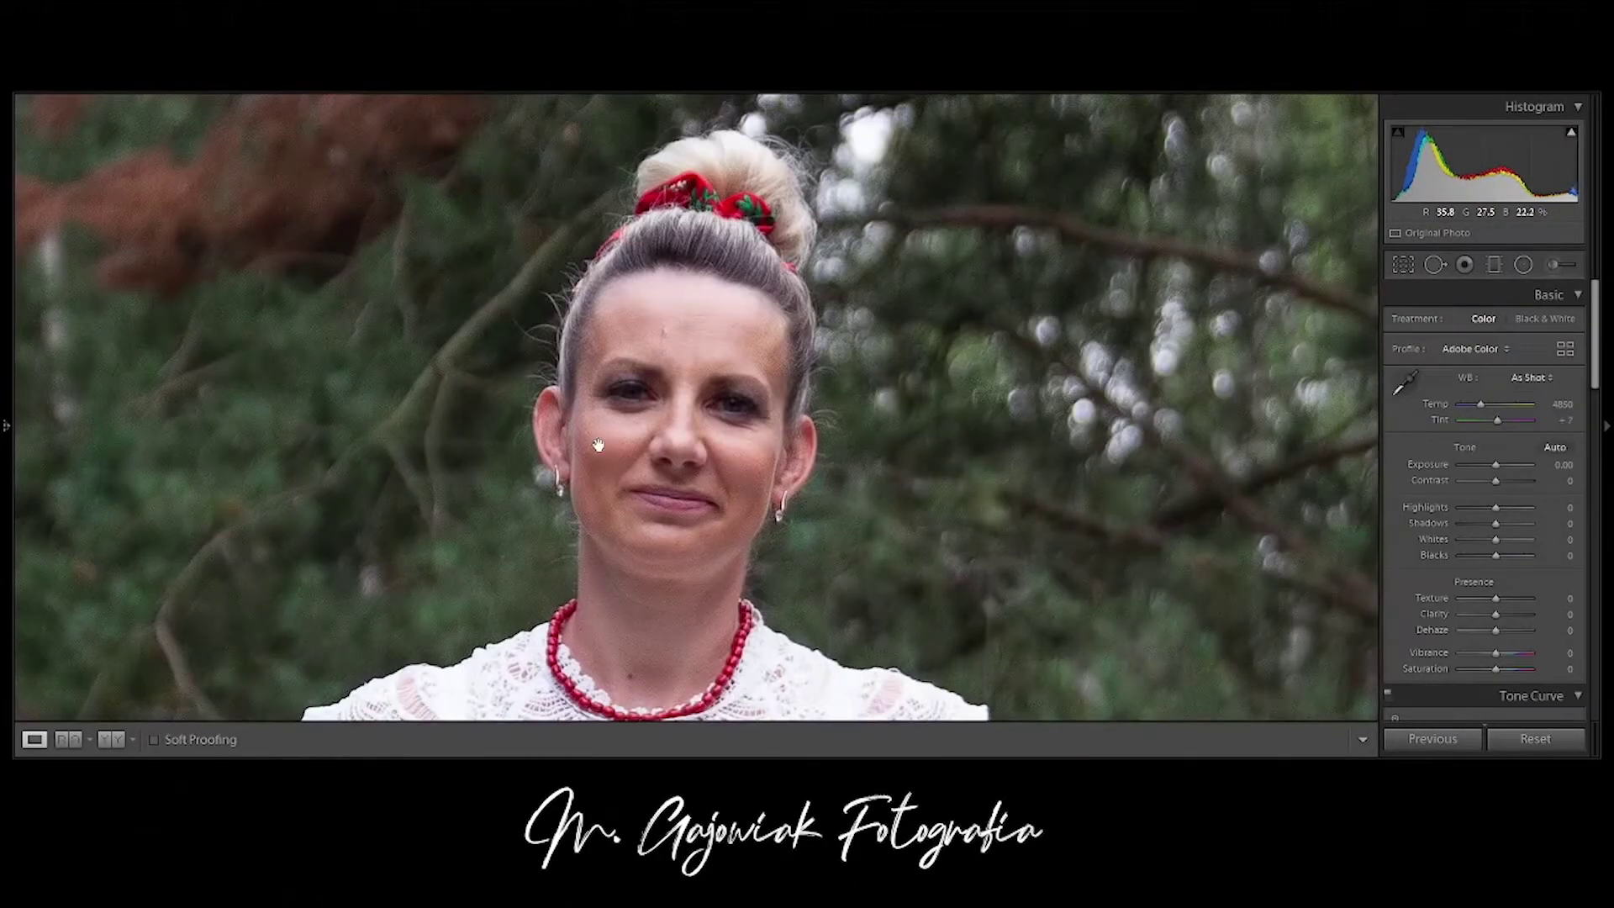
# - Lower Exposure to -0.60, raise Whites, Blacks, Clarity and Dehaze, and ease Vibrance slightly
pyautogui.moveTo(688, 373); pyautogui.dragTo(777, 400)
pyautogui.click(688, 311)
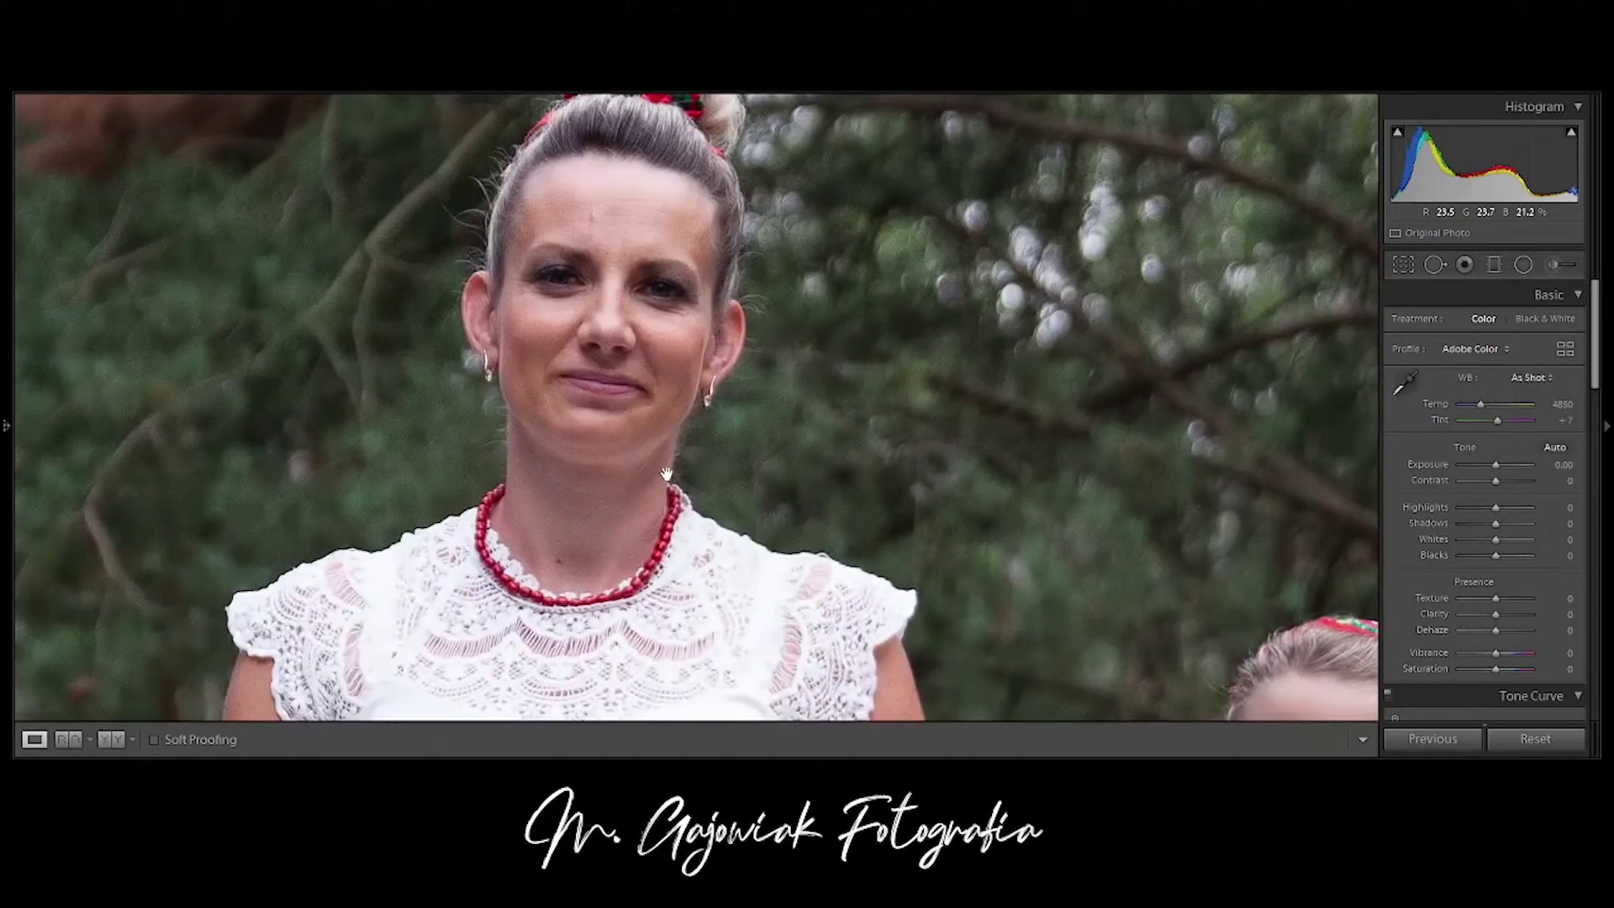
pyautogui.moveTo(1496, 464)
pyautogui.mouseDown()
pyautogui.moveTo(1505, 484)
pyautogui.moveTo(1480, 517)
pyautogui.moveTo(1499, 523)
pyautogui.mouseUp()
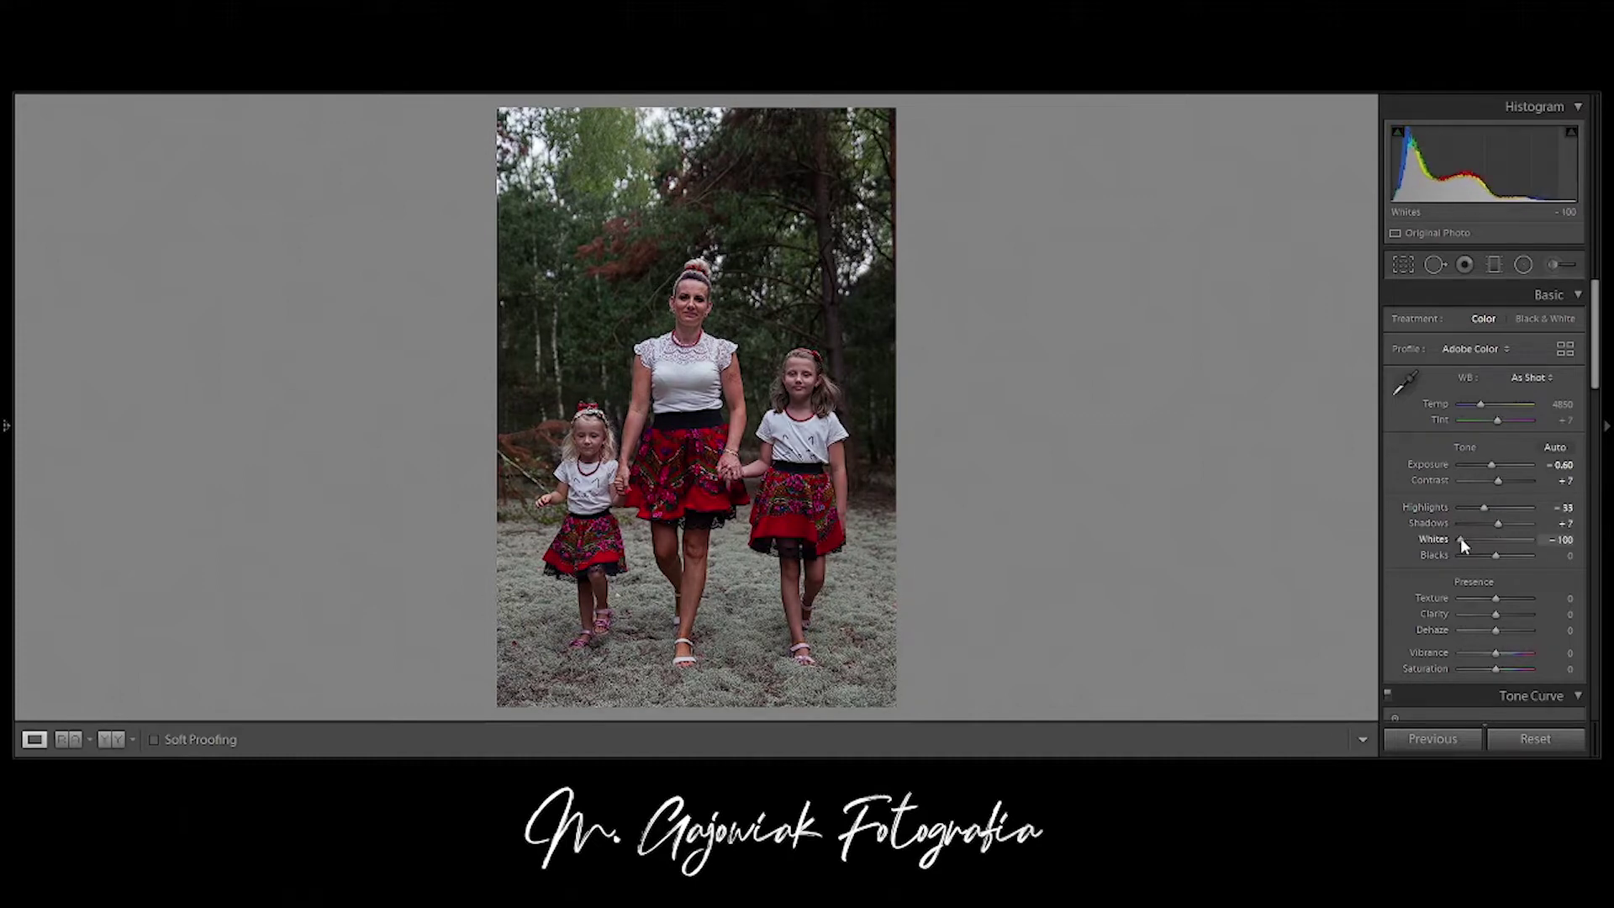
pyautogui.moveTo(1496, 538); pyautogui.dragTo(1502, 556)
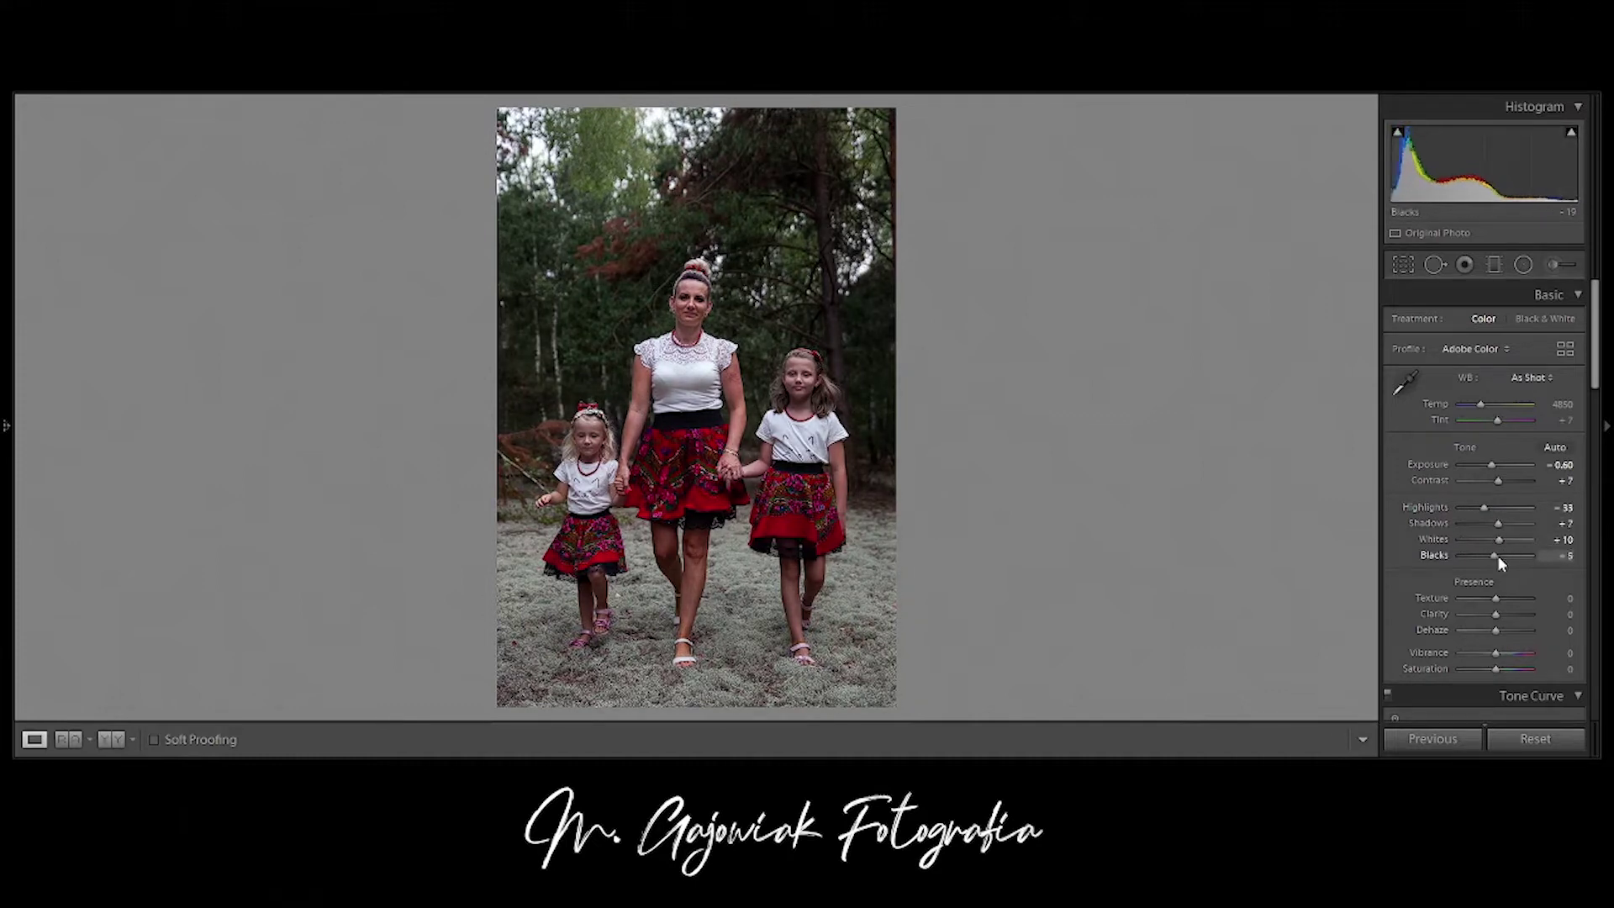
pyautogui.moveTo(1472, 615)
pyautogui.mouseDown()
pyautogui.moveTo(1505, 614)
pyautogui.moveTo(1499, 630)
pyautogui.mouseUp()
pyautogui.moveTo(1485, 507); pyautogui.dragTo(1503, 540)
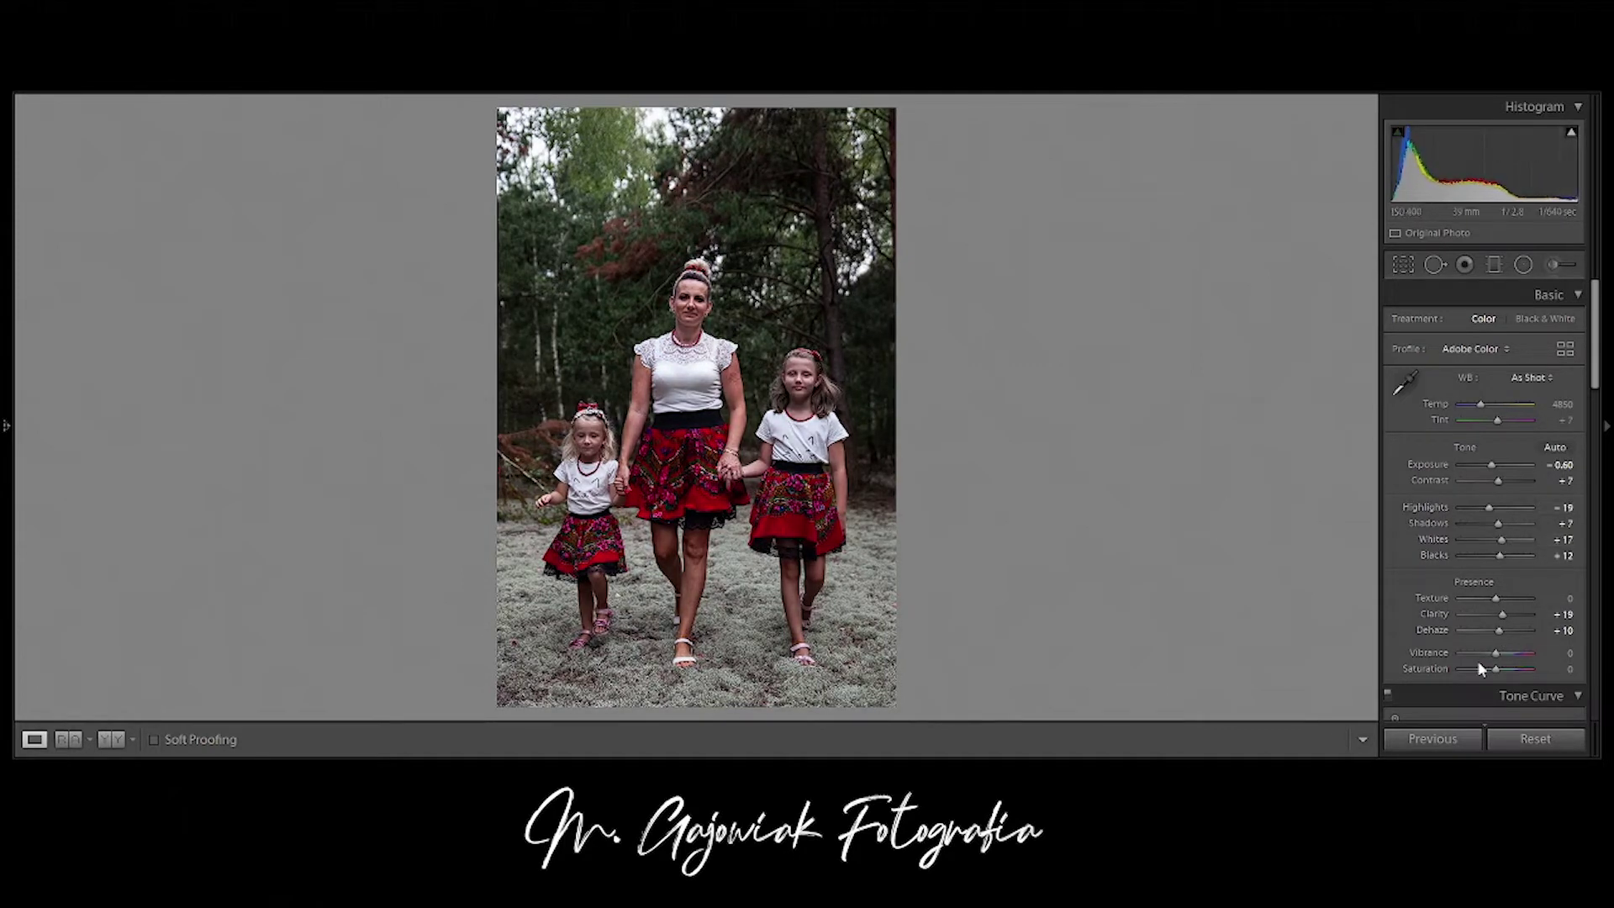
pyautogui.moveTo(1514, 661); pyautogui.dragTo(1515, 670)
pyautogui.scroll(-3, 1500, 661)
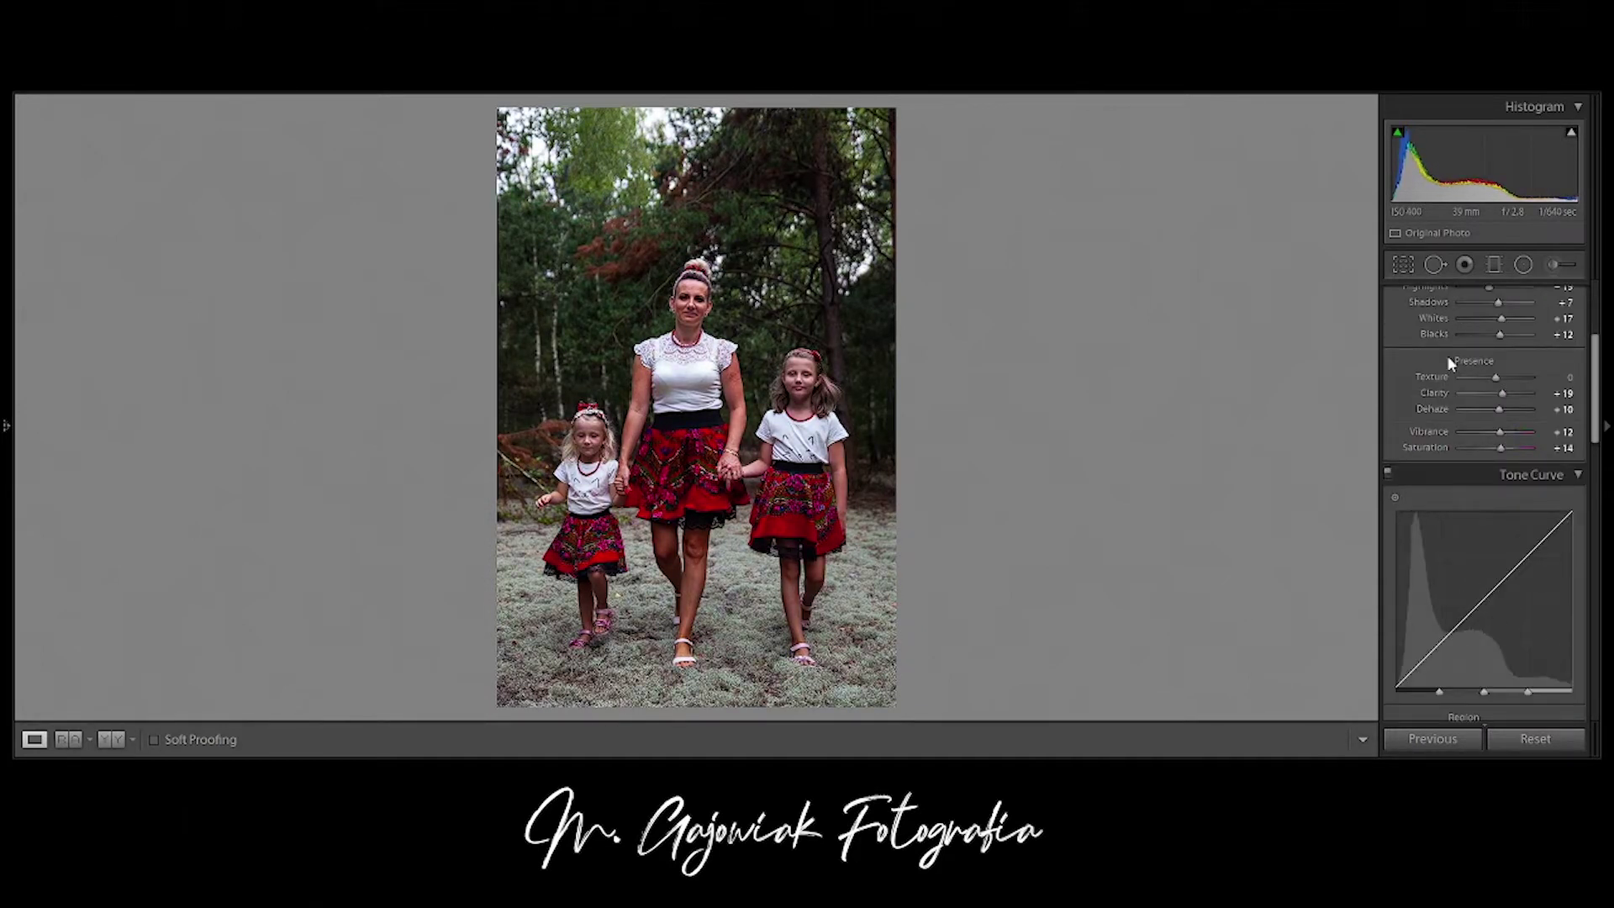
# - Compare the edit with the original, then pull the tone curve Highlights down
pyautogui.press('y')
pyautogui.moveTo(1043, 269); pyautogui.dragTo(887, 426)
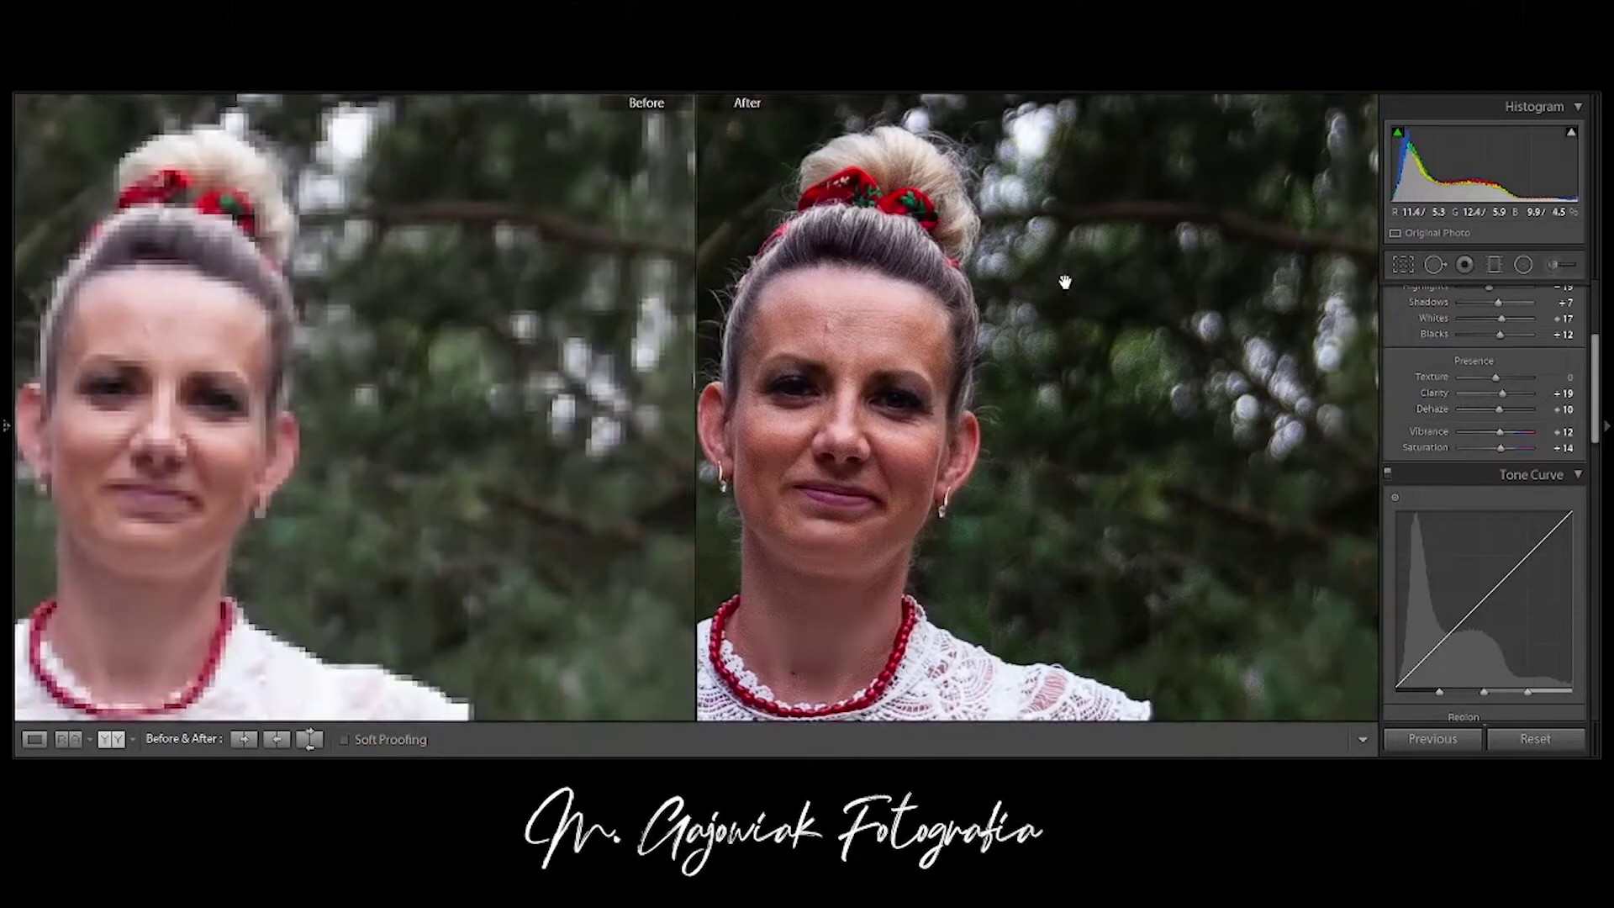
pyautogui.press('y')
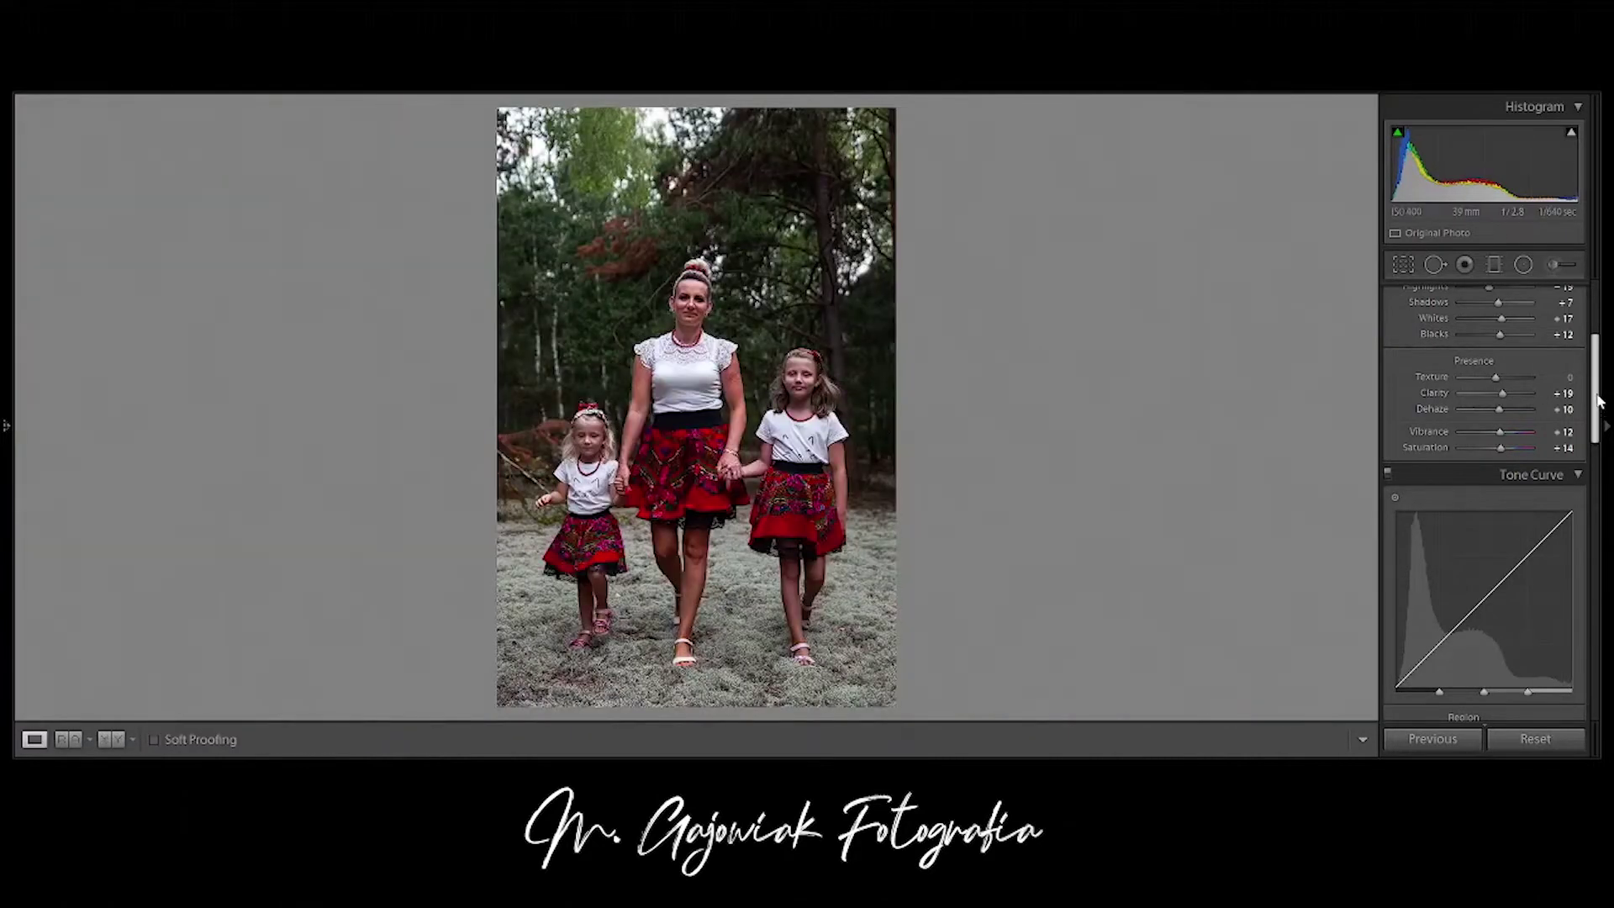
pyautogui.scroll(-3, 1480, 420)
pyautogui.moveTo(1440, 394)
pyautogui.mouseDown()
pyautogui.moveTo(1483, 395)
pyautogui.moveTo(1465, 394)
pyautogui.moveTo(1501, 412)
pyautogui.moveTo(1505, 449)
pyautogui.mouseUp()
pyautogui.press('z')
pyautogui.press('z')
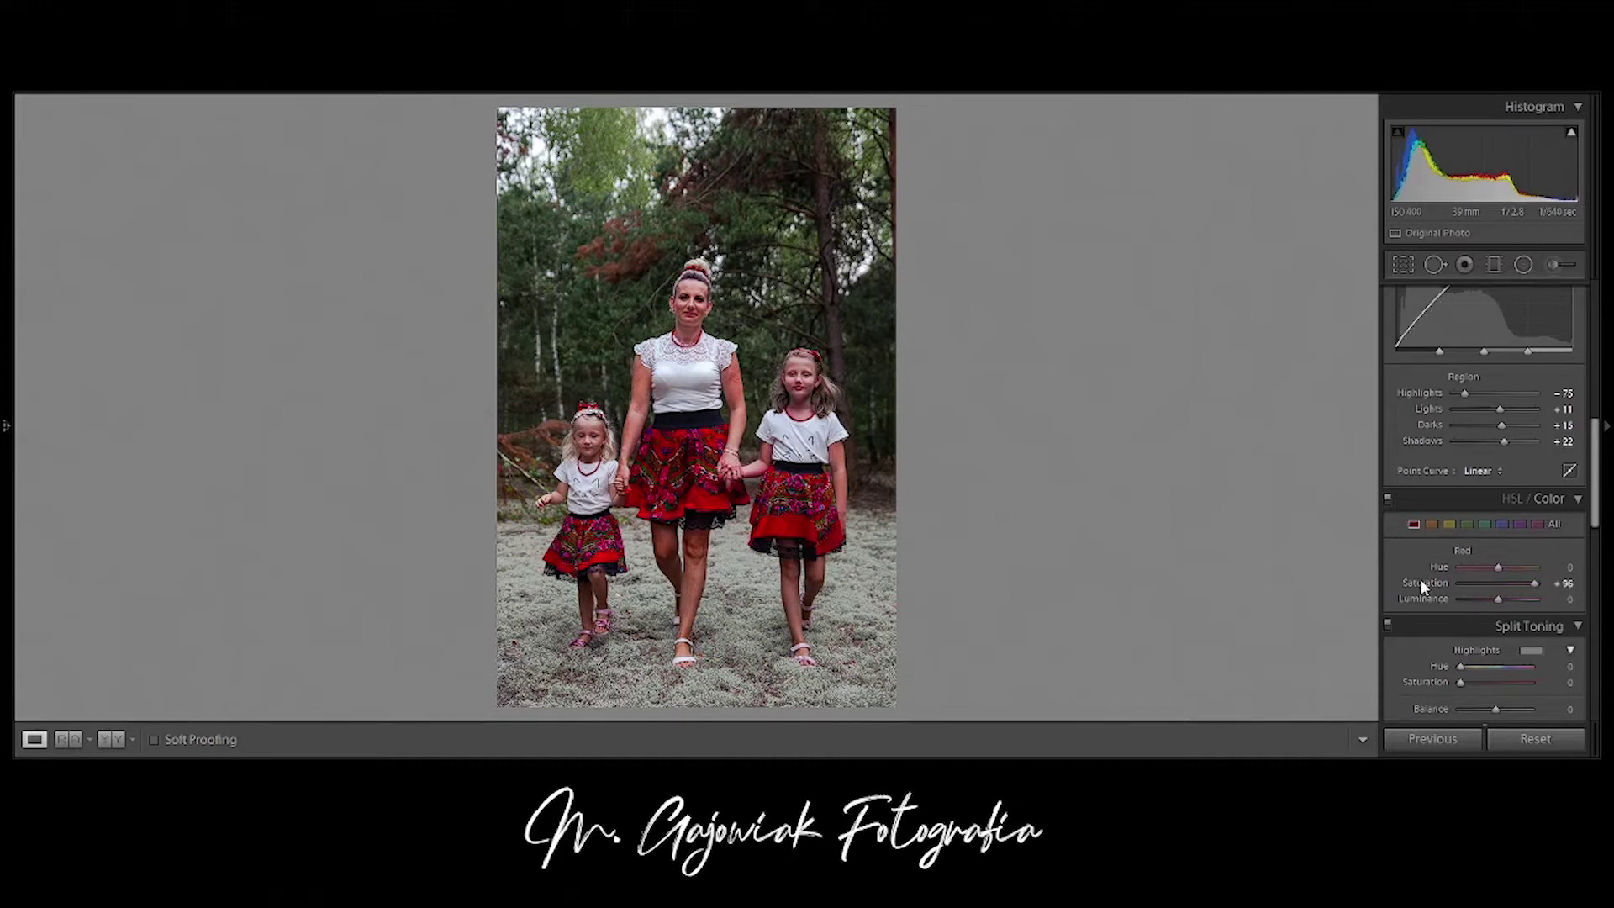
# - Boost red saturation to +24 and brighten the reds, comparing against the original
pyautogui.press('z')
pyautogui.moveTo(1499, 583); pyautogui.dragTo(1507, 583)
pyautogui.press('z')
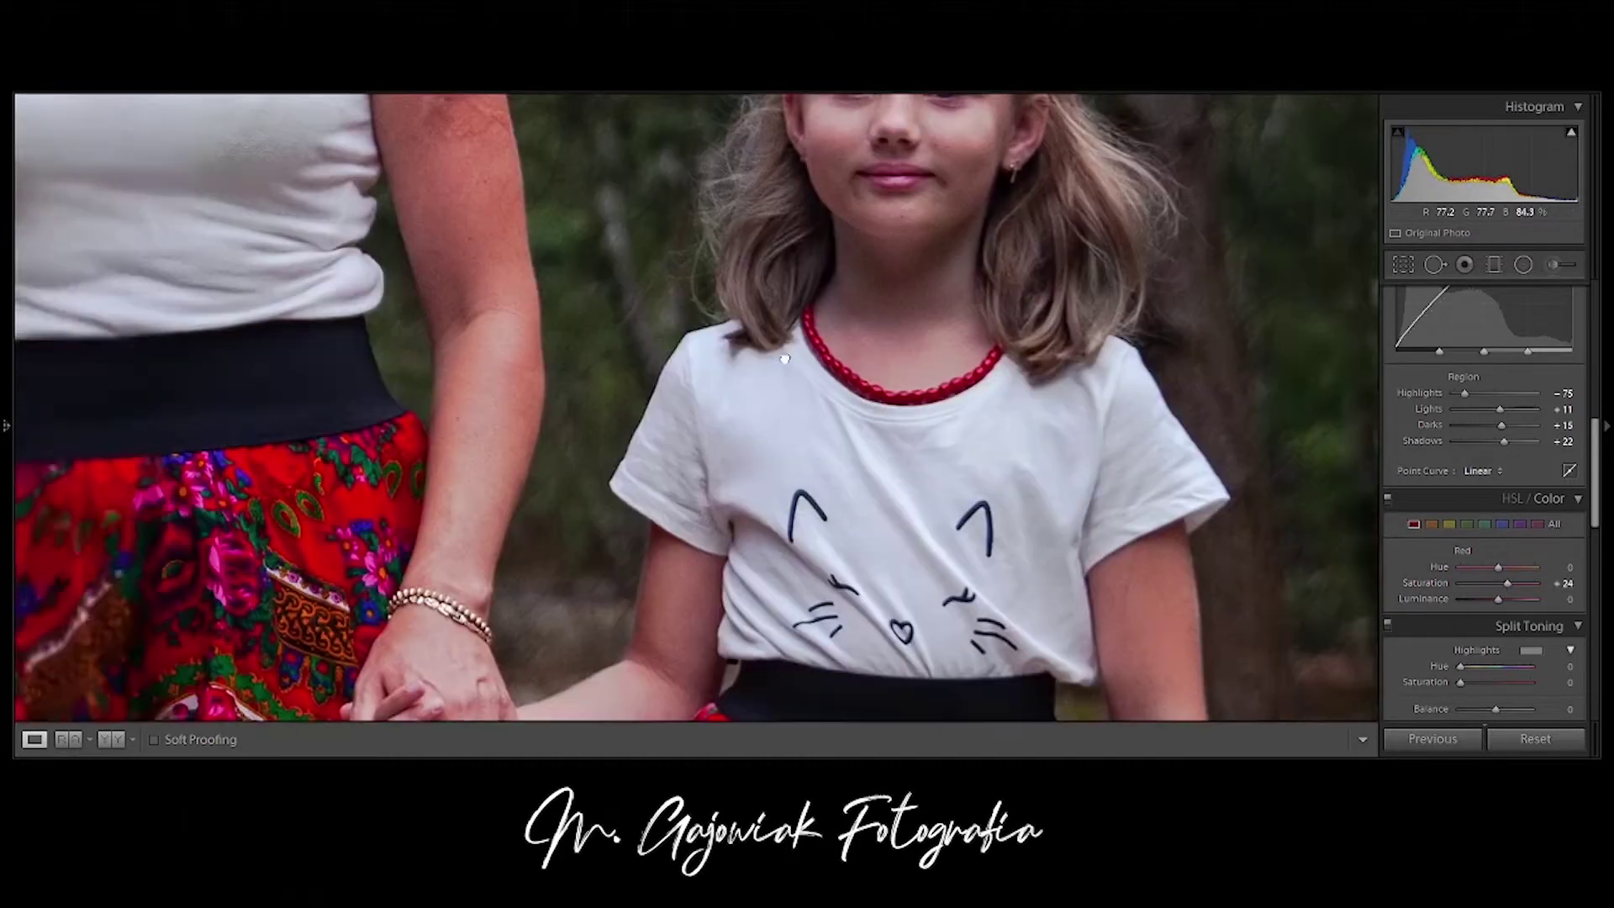
pyautogui.moveTo(1527, 603)
pyautogui.mouseDown()
pyautogui.moveTo(1521, 621)
pyautogui.moveTo(1504, 577)
pyautogui.mouseUp()
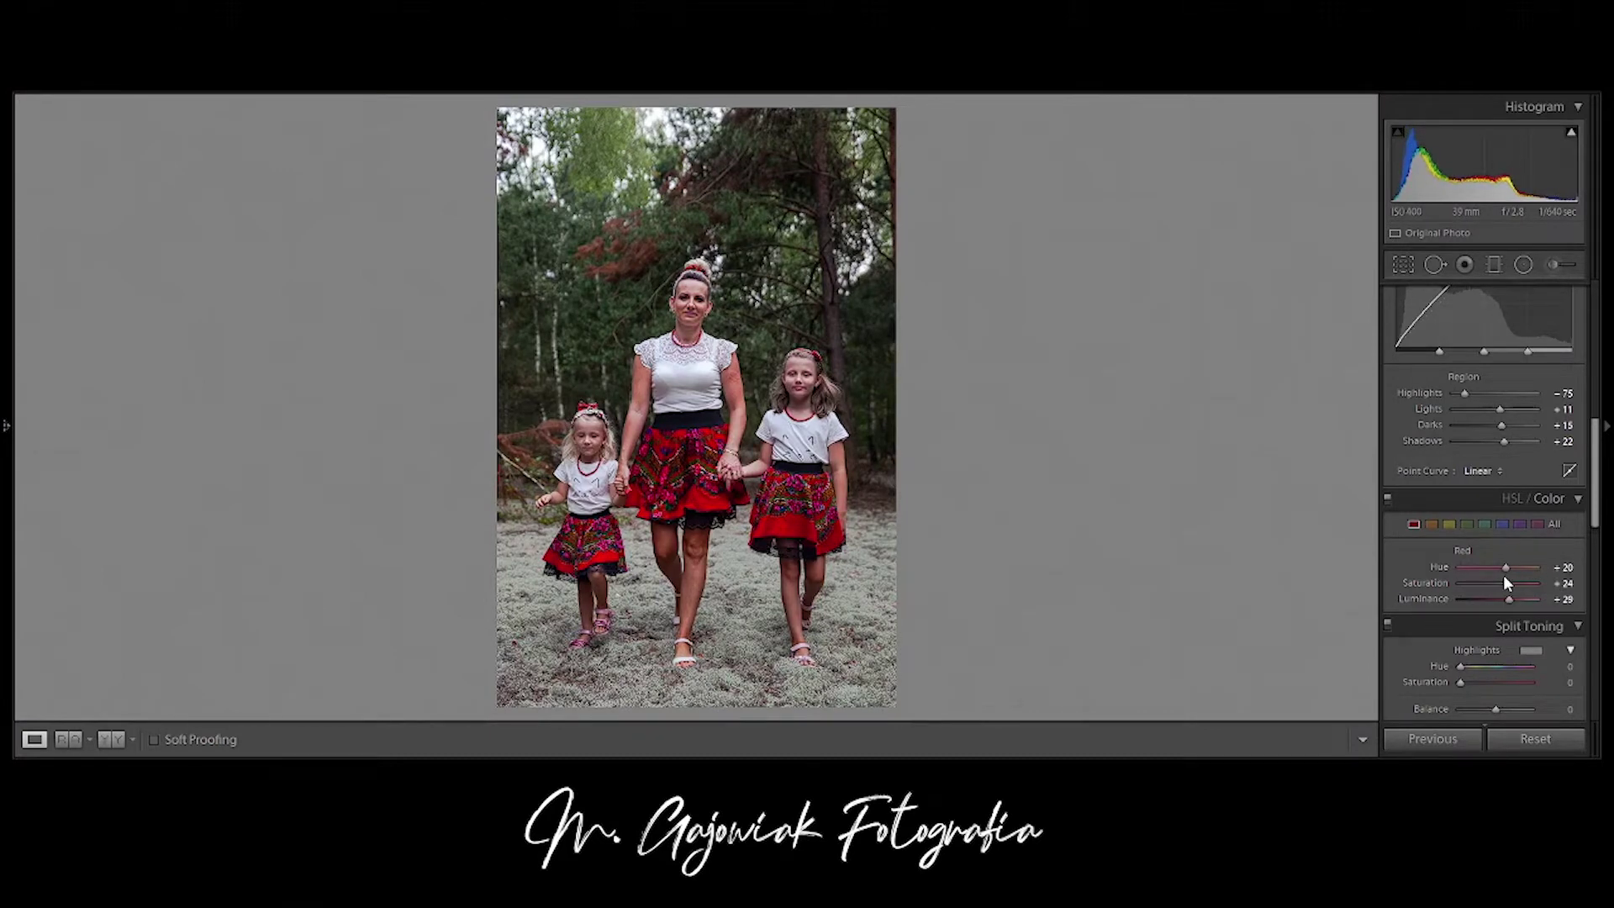
pyautogui.press('y')
pyautogui.press('y')
pyautogui.press('z')
# - Brighten the orange skin tones to luminance +27 and settle orange saturation at +11
pyautogui.moveTo(1514, 583); pyautogui.dragTo(1503, 589)
pyautogui.moveTo(1499, 598)
pyautogui.mouseDown()
pyautogui.moveTo(1511, 569)
pyautogui.moveTo(1492, 582)
pyautogui.mouseUp()
pyautogui.click(871, 476)
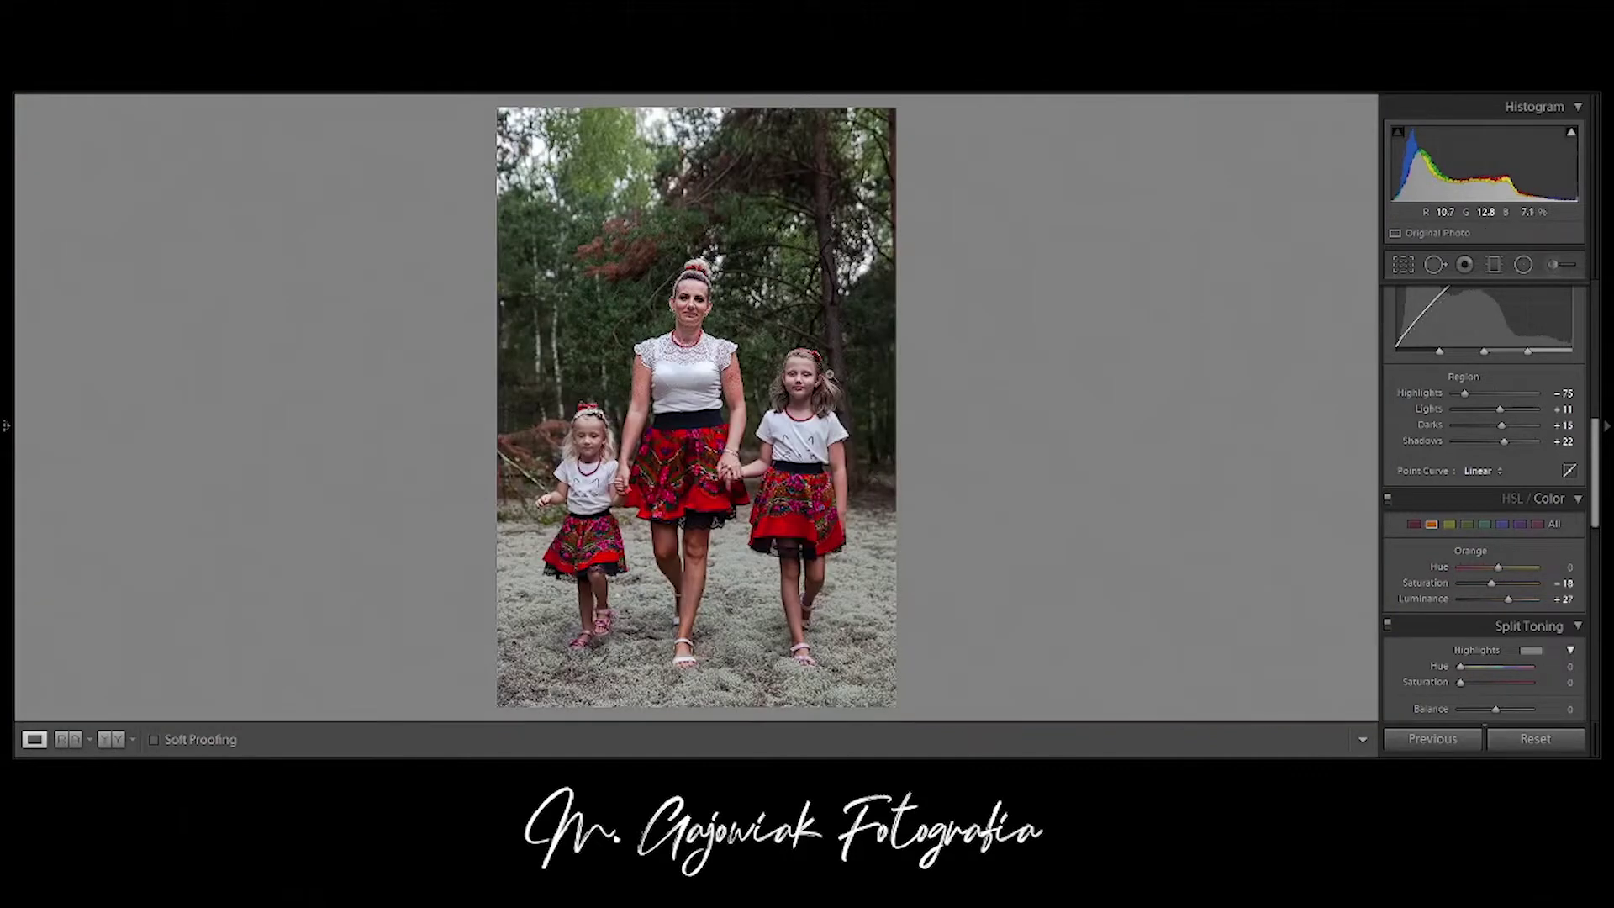
pyautogui.press('z')
pyautogui.moveTo(1523, 588); pyautogui.dragTo(1503, 586)
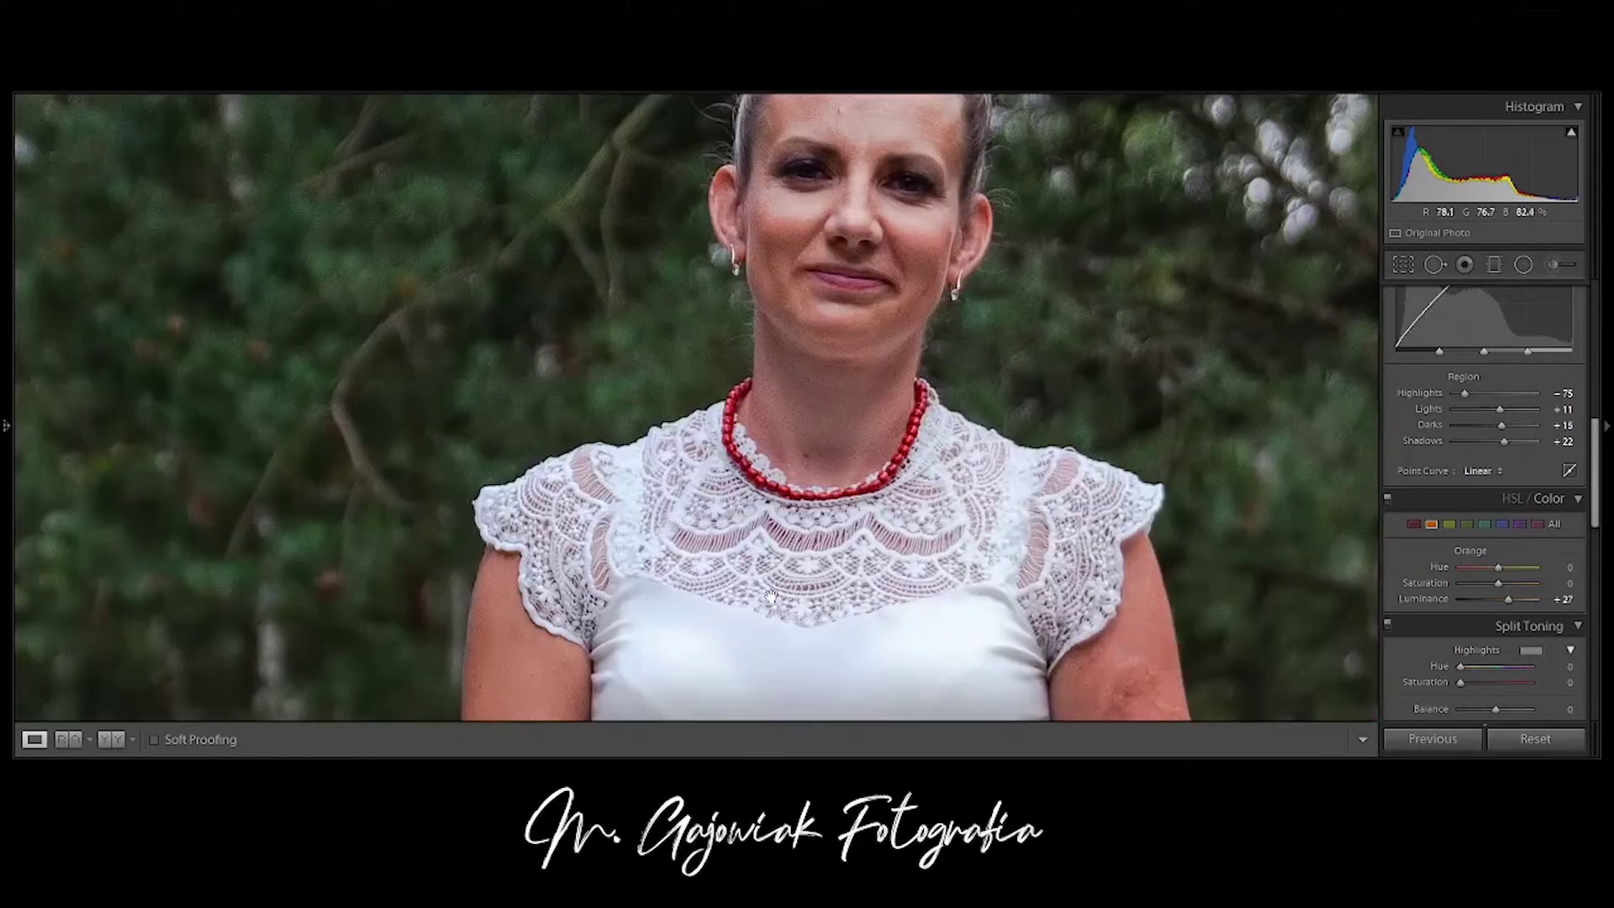
pyautogui.moveTo(1502, 583); pyautogui.dragTo(1503, 589)
pyautogui.moveTo(748, 662); pyautogui.dragTo(671, 436)
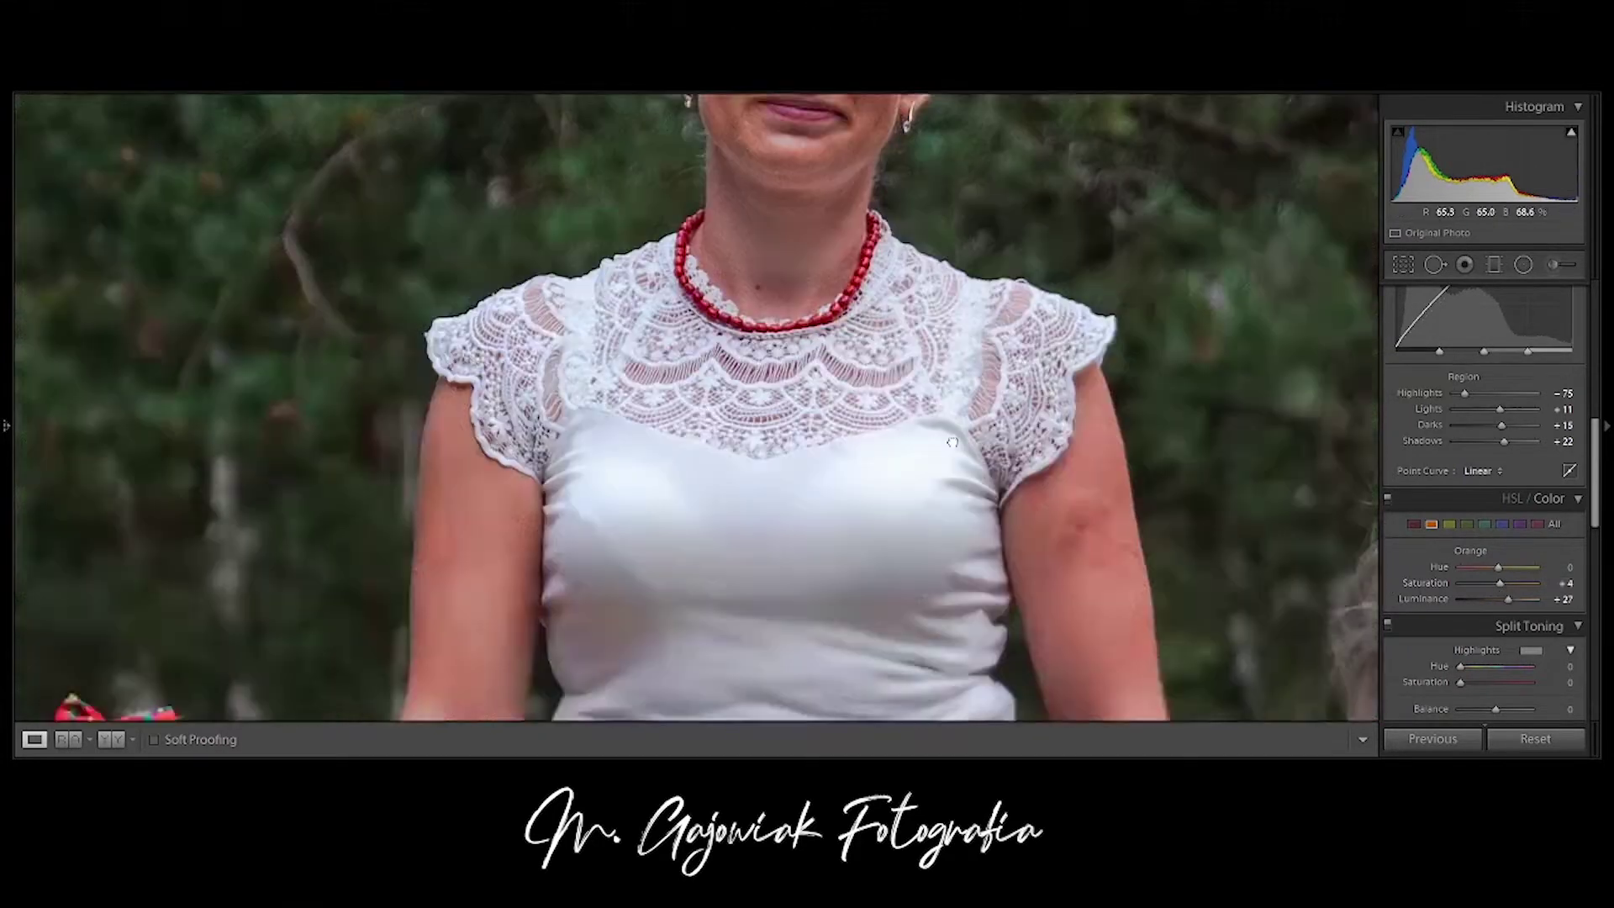
pyautogui.click(672, 435)
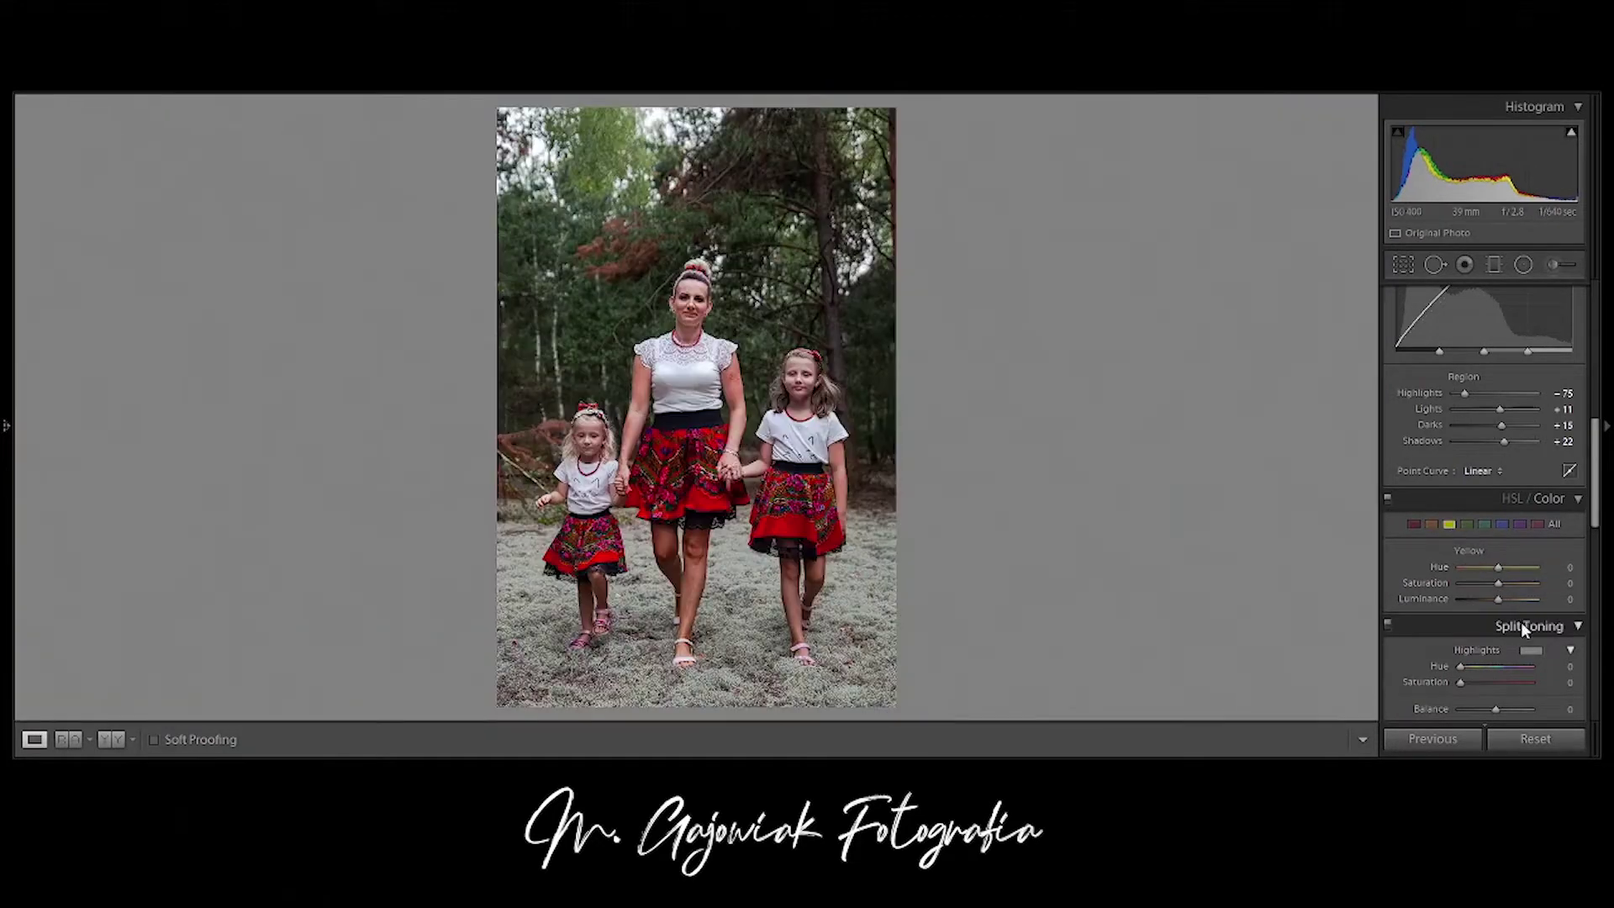
# - Desaturate yellows to -100, lower green saturation, shift green hue to -27 and mute aqua
pyautogui.moveTo(1536, 592); pyautogui.dragTo(1385, 589)
pyautogui.moveTo(1514, 605)
pyautogui.mouseDown()
pyautogui.moveTo(1410, 602)
pyautogui.moveTo(1499, 612)
pyautogui.mouseUp()
pyautogui.moveTo(758, 586); pyautogui.dragTo(1041, 461)
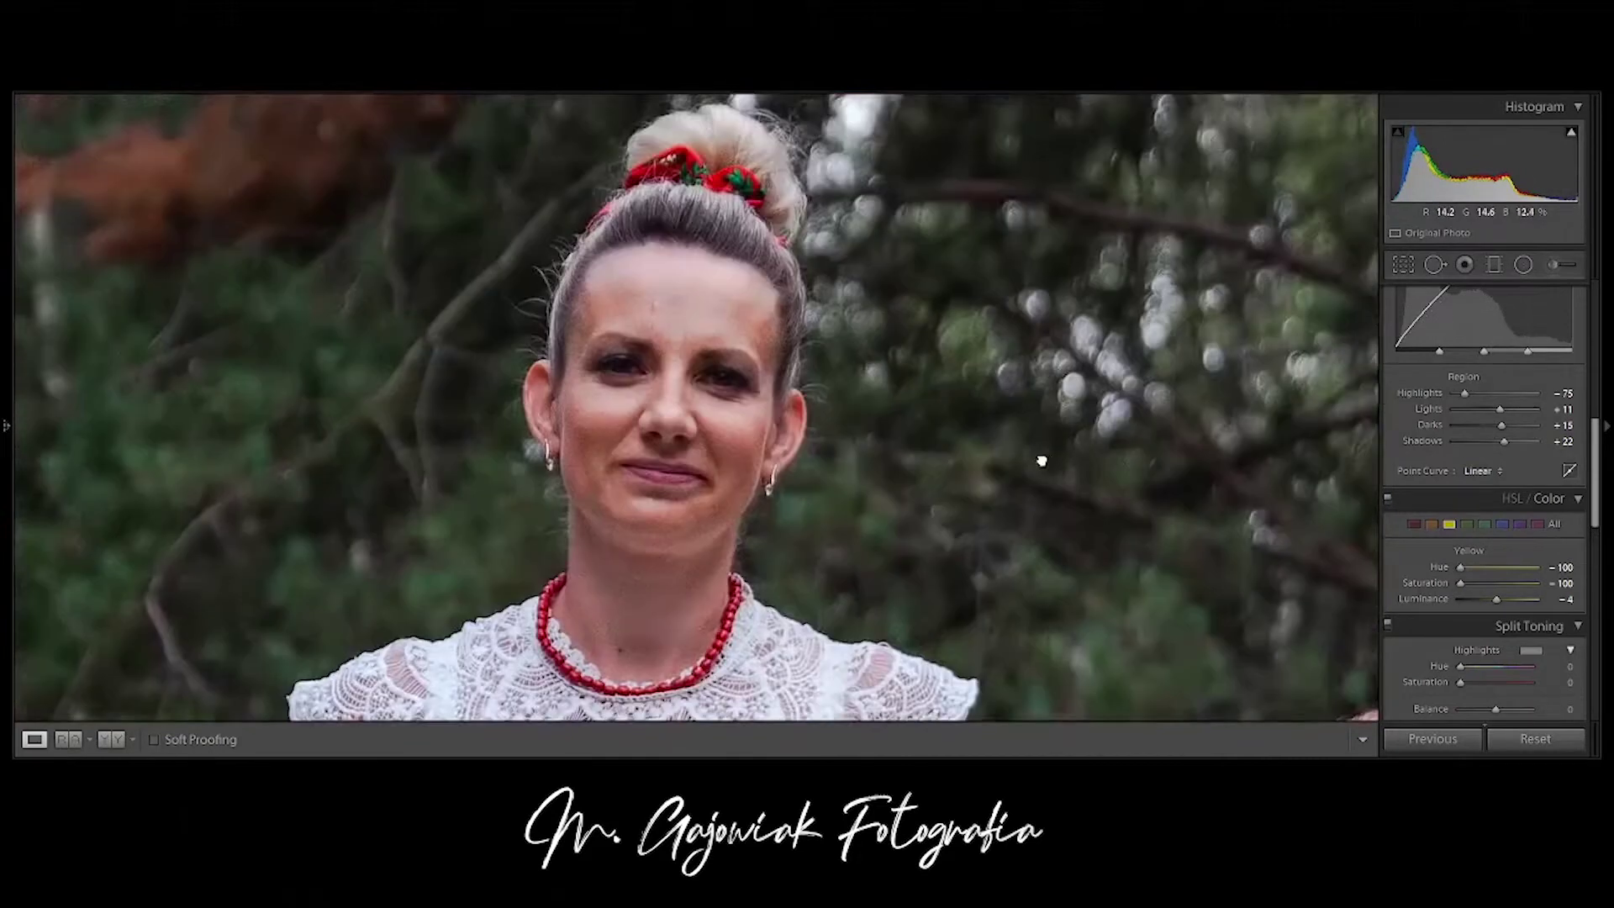
pyautogui.click(1041, 460)
pyautogui.moveTo(1528, 593)
pyautogui.mouseDown()
pyautogui.moveTo(1395, 586)
pyautogui.moveTo(1505, 594)
pyautogui.moveTo(1490, 599)
pyautogui.mouseUp()
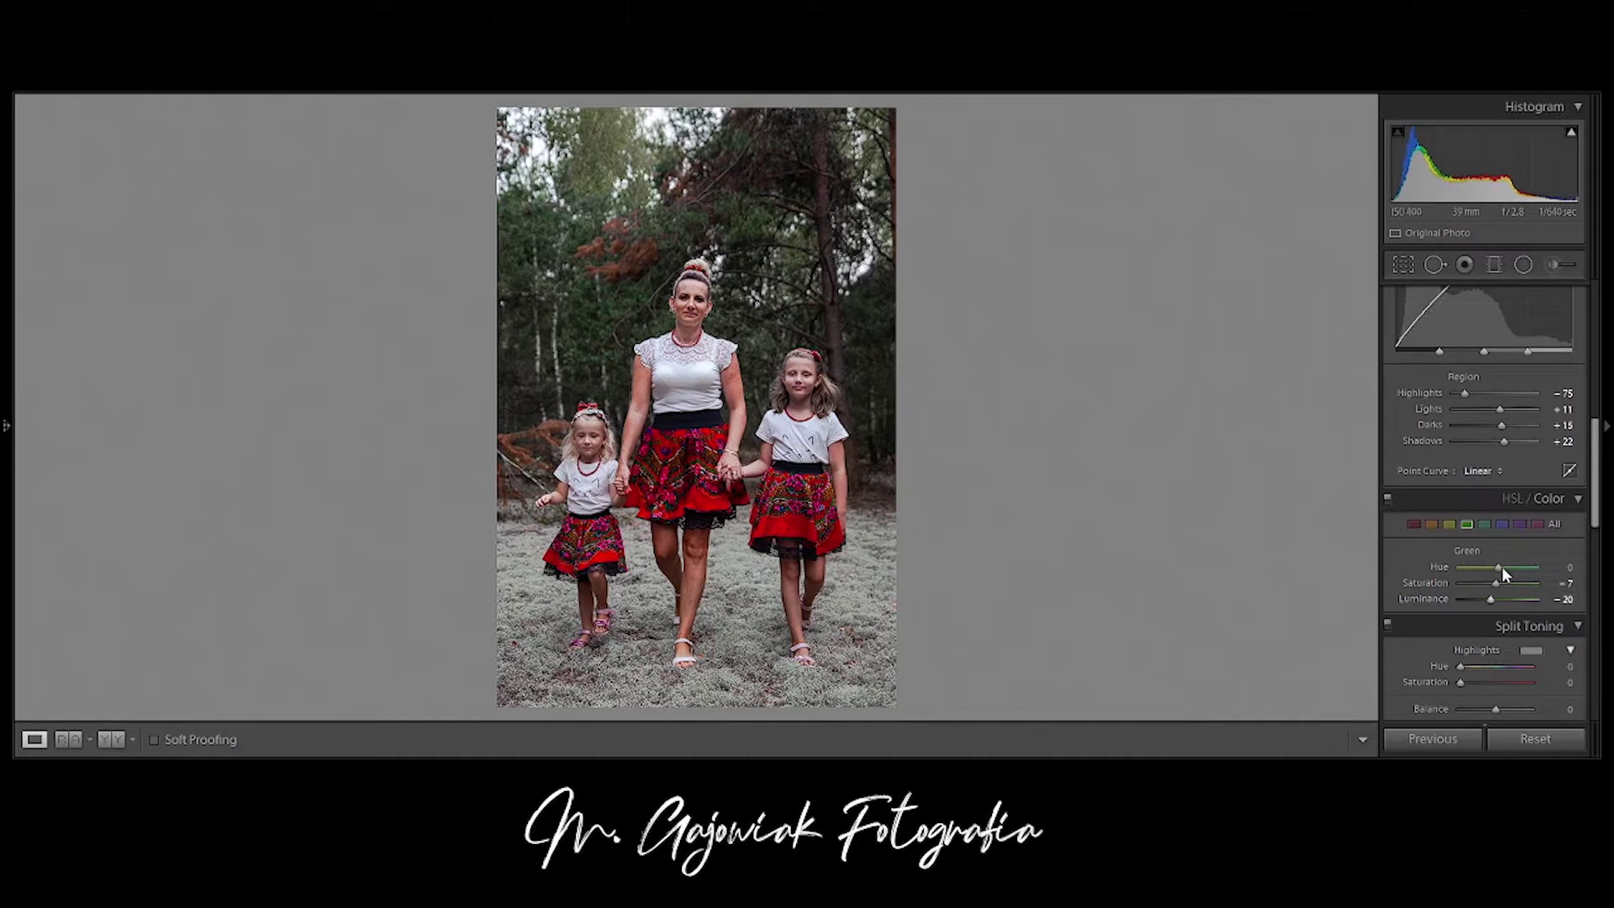
pyautogui.moveTo(1521, 567); pyautogui.dragTo(1491, 577)
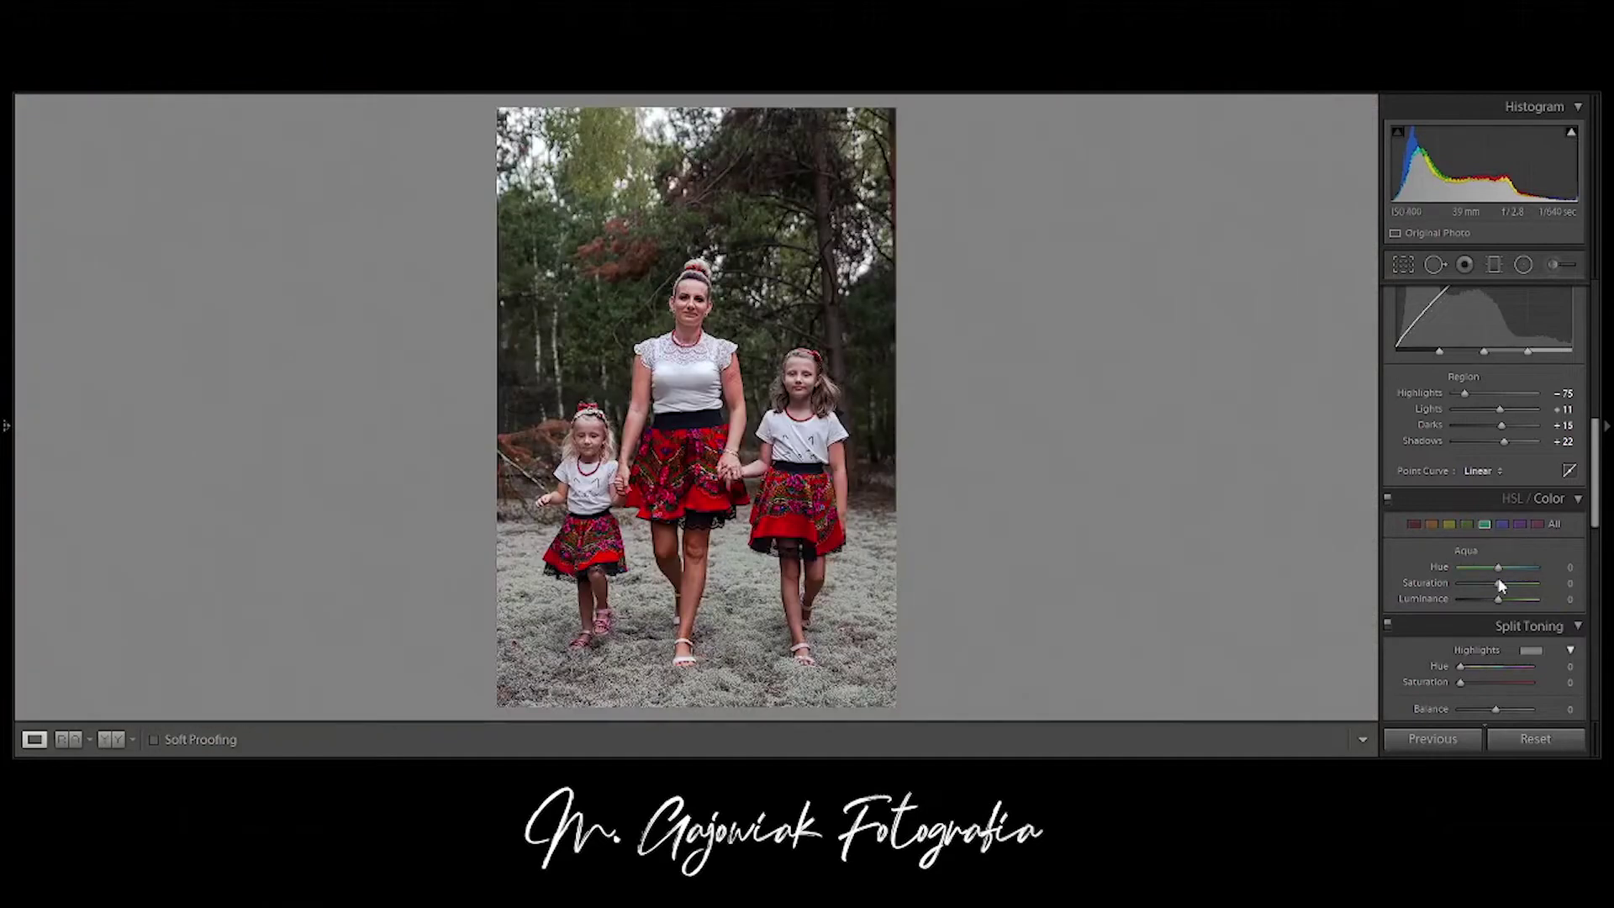
pyautogui.moveTo(1500, 583); pyautogui.dragTo(1611, 605)
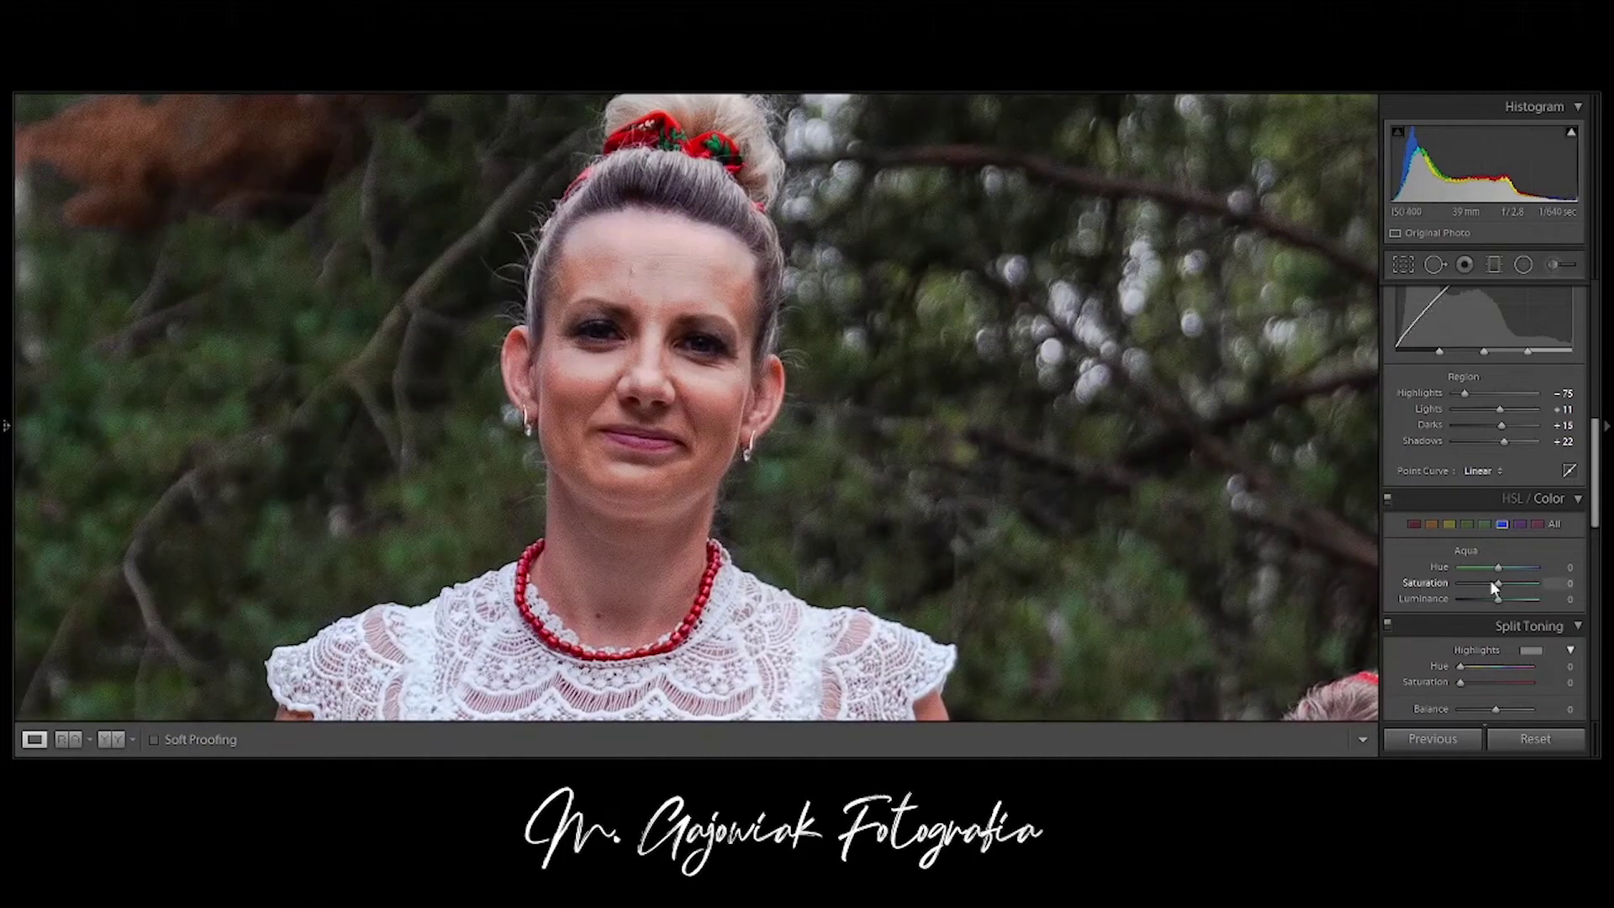
# - Set blues to saturation -100, luminance -38 and greens to saturation -22, luminance -42
pyautogui.moveTo(1495, 586); pyautogui.dragTo(1460, 583)
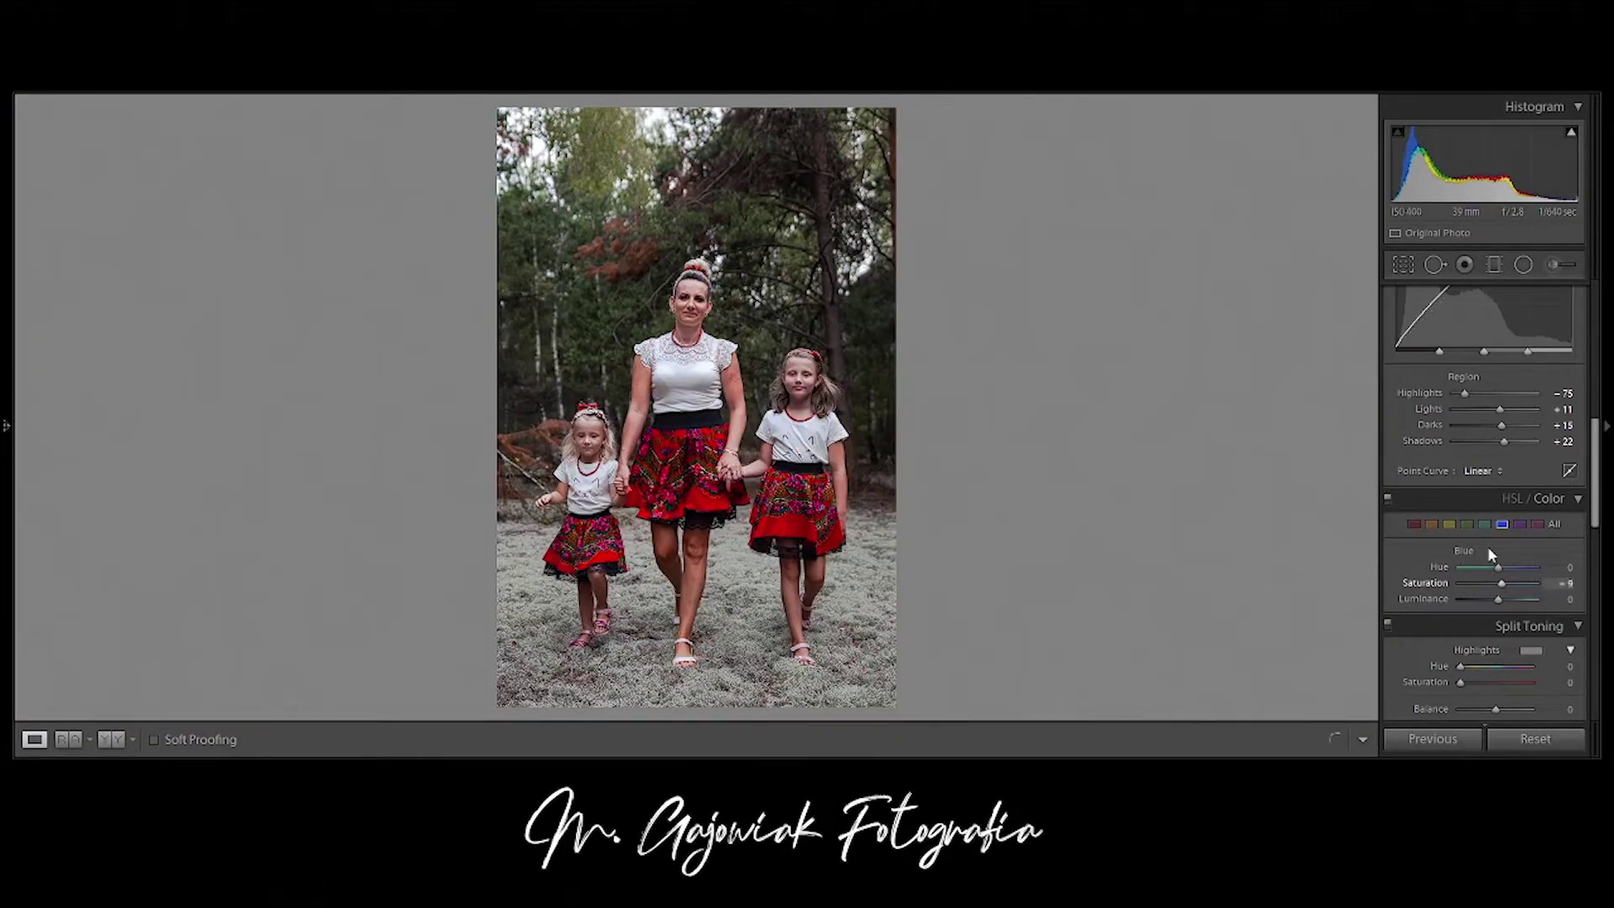
pyautogui.click(1467, 523)
pyautogui.moveTo(1500, 583); pyautogui.dragTo(951, 577)
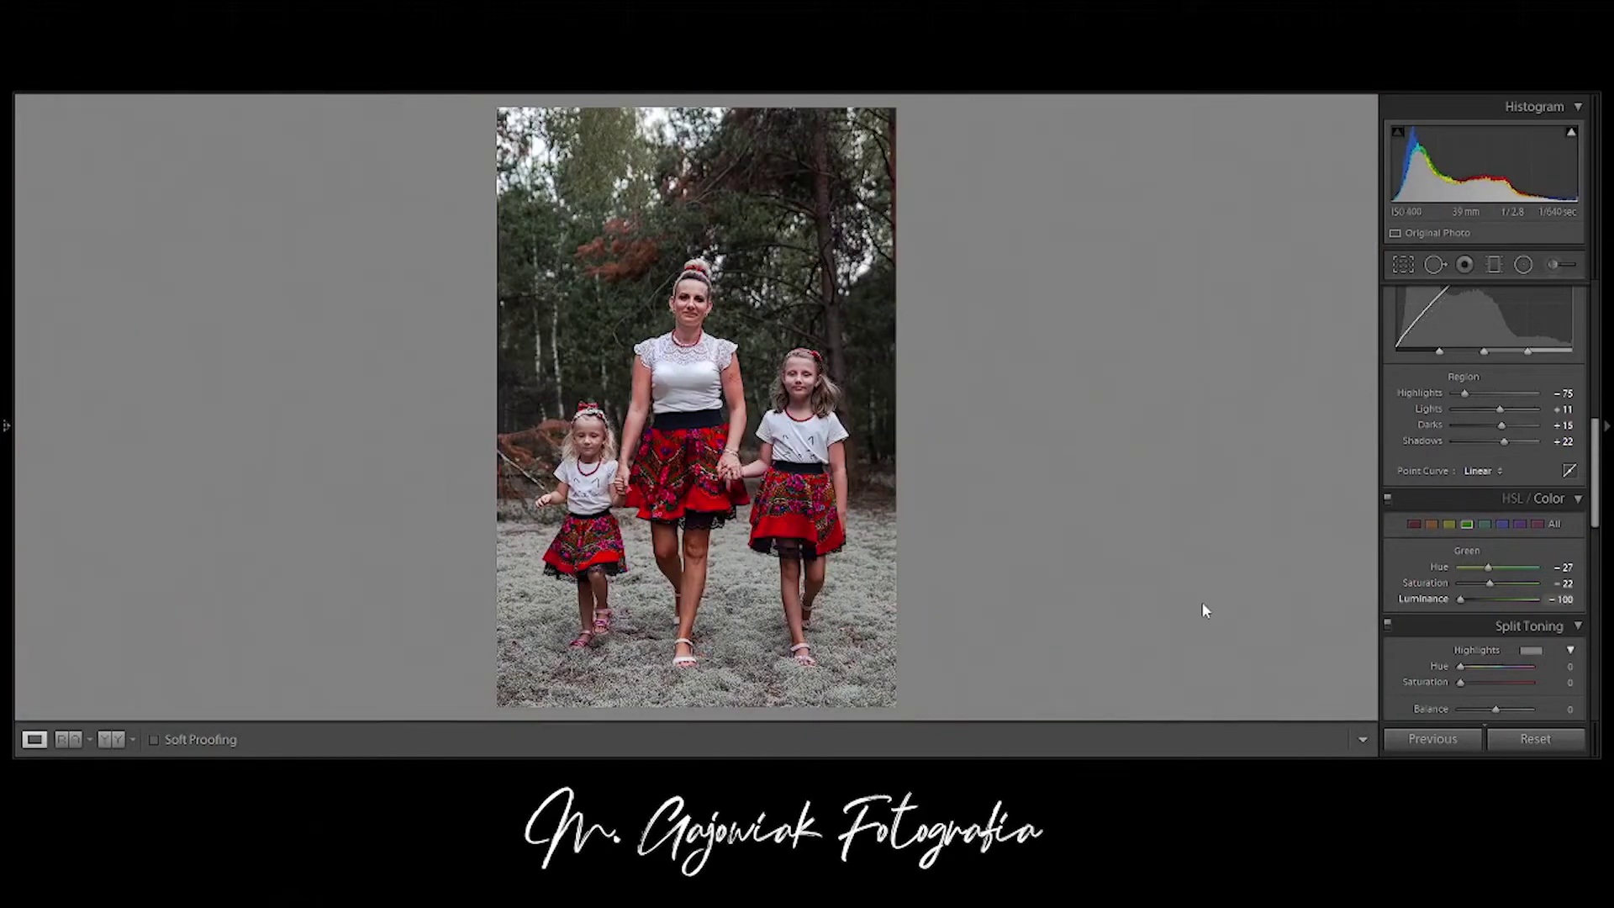
pyautogui.moveTo(1401, 603)
pyautogui.mouseDown()
pyautogui.moveTo(1429, 603)
pyautogui.moveTo(1430, 584)
pyautogui.moveTo(1236, 611)
pyautogui.mouseUp()
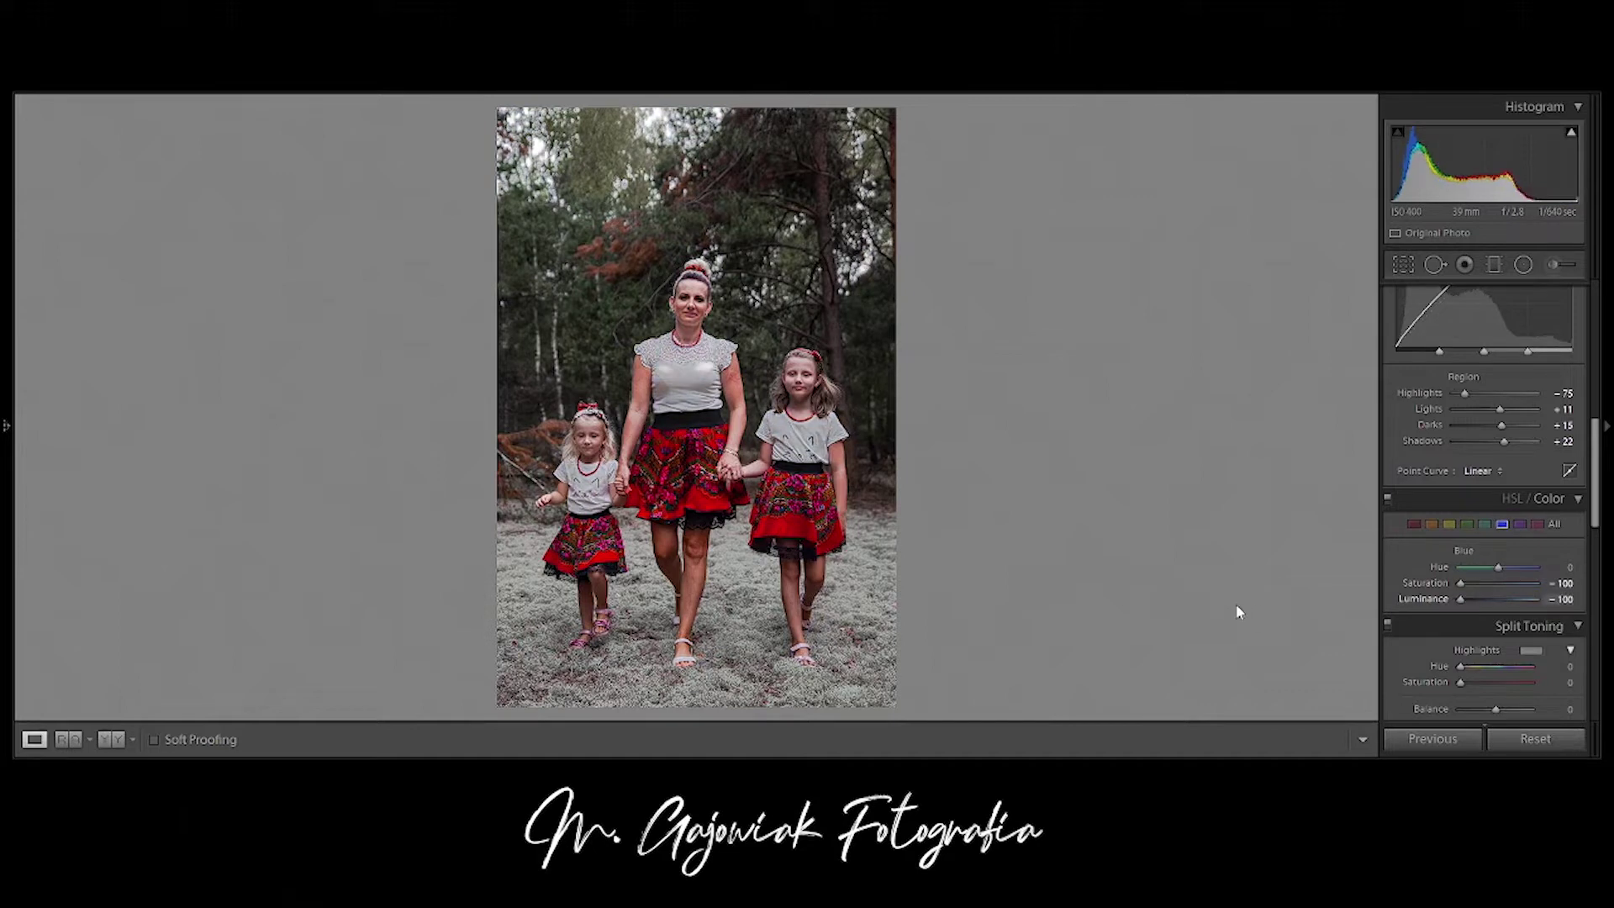
pyautogui.moveTo(1409, 598)
pyautogui.mouseDown()
pyautogui.moveTo(1521, 610)
pyautogui.moveTo(1468, 603)
pyautogui.moveTo(1489, 613)
pyautogui.mouseUp()
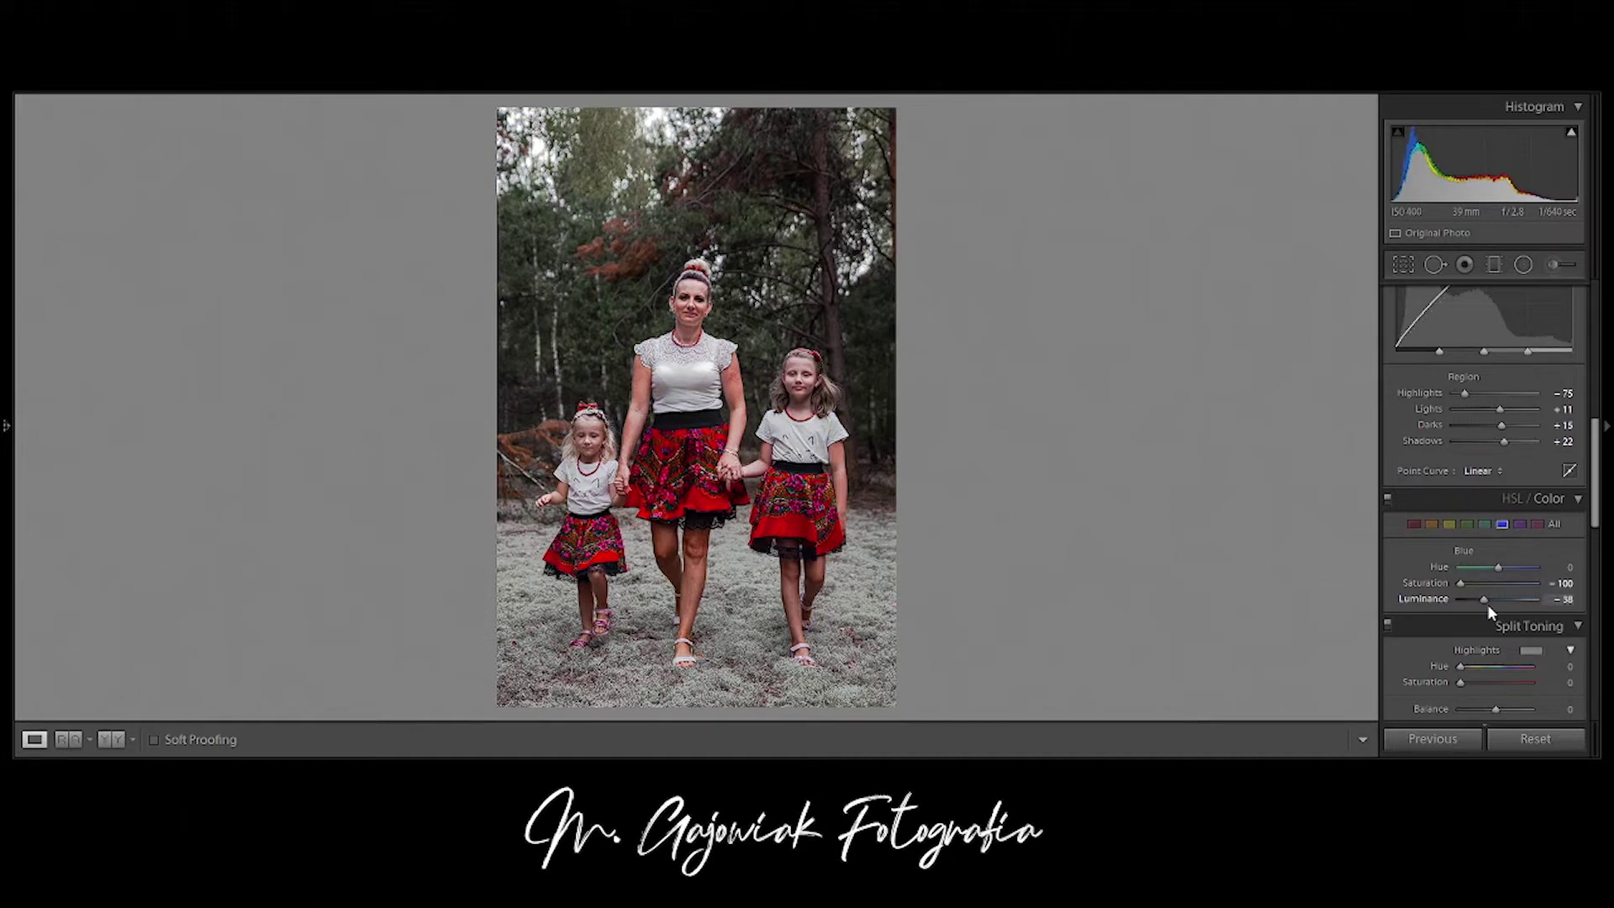
pyautogui.press('y')
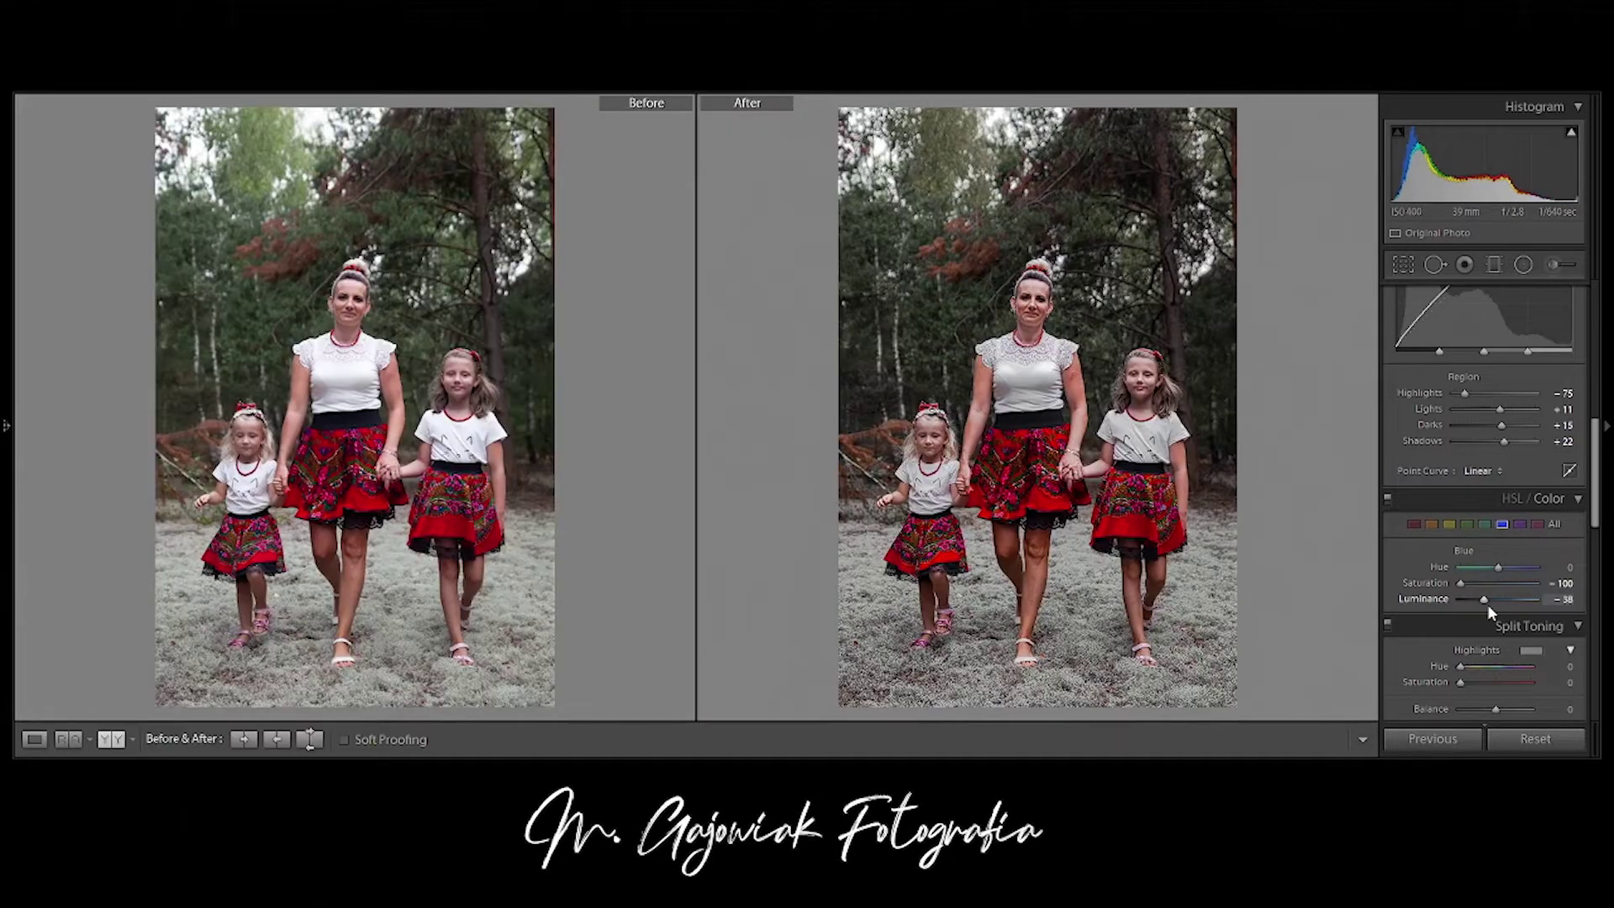
# - Try purple saturation changes, reset it to zero, and set purple luminance to -27
pyautogui.press('y')
pyautogui.click(1522, 524)
pyautogui.moveTo(1498, 583); pyautogui.dragTo(1543, 589)
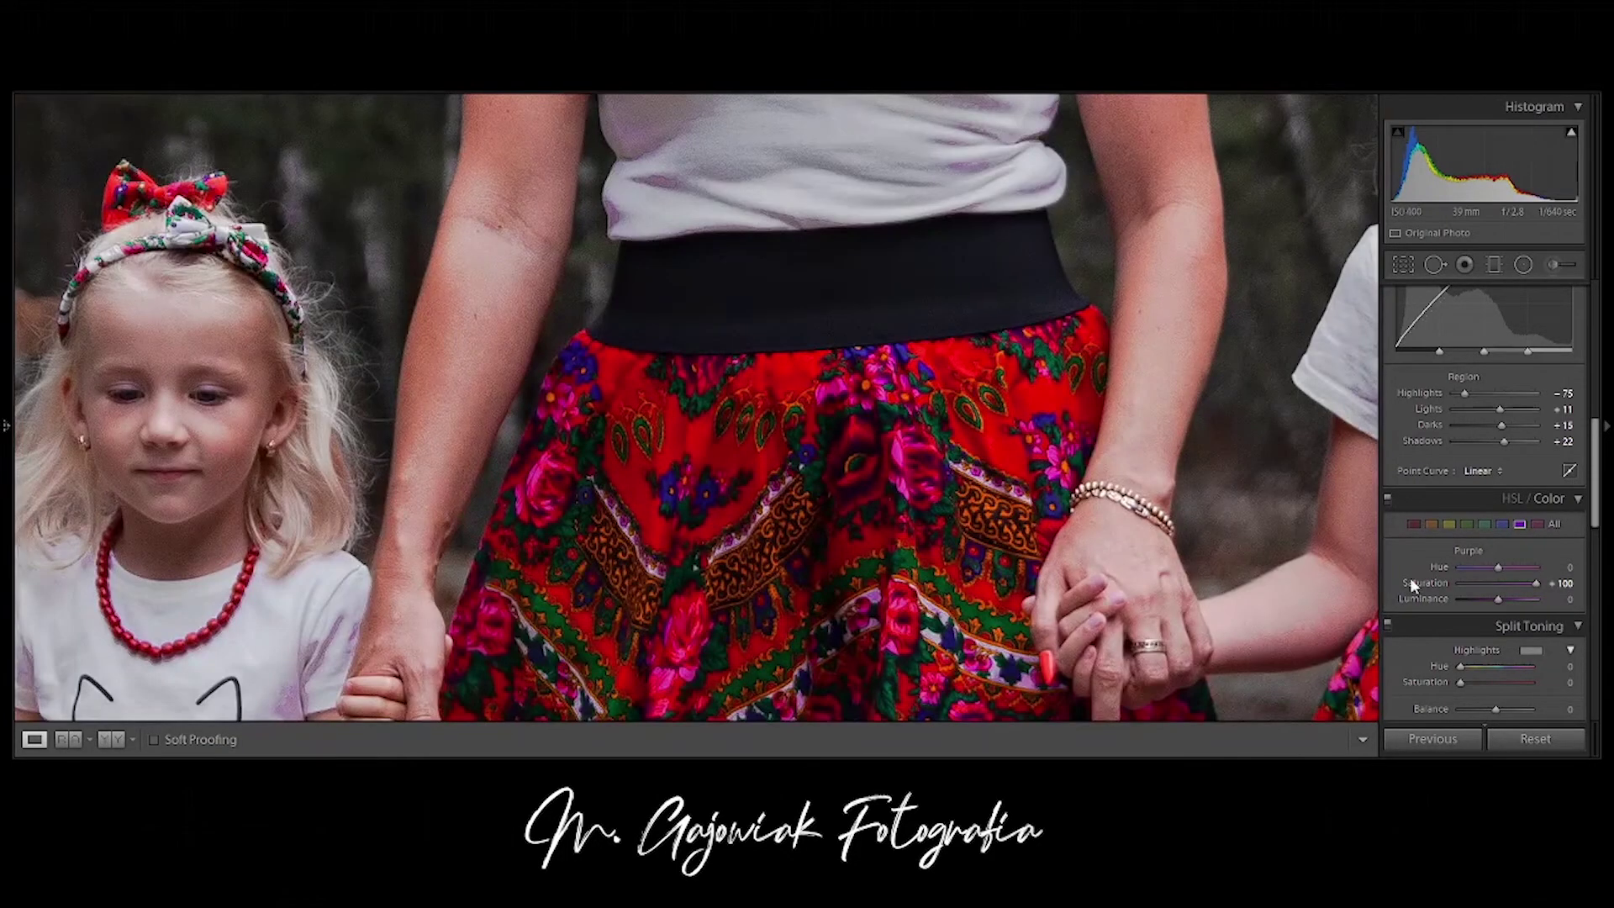
pyautogui.moveTo(1518, 586)
pyautogui.mouseDown()
pyautogui.moveTo(1526, 602)
pyautogui.moveTo(1480, 599)
pyautogui.mouseUp()
pyautogui.doubleClick(1480, 588)
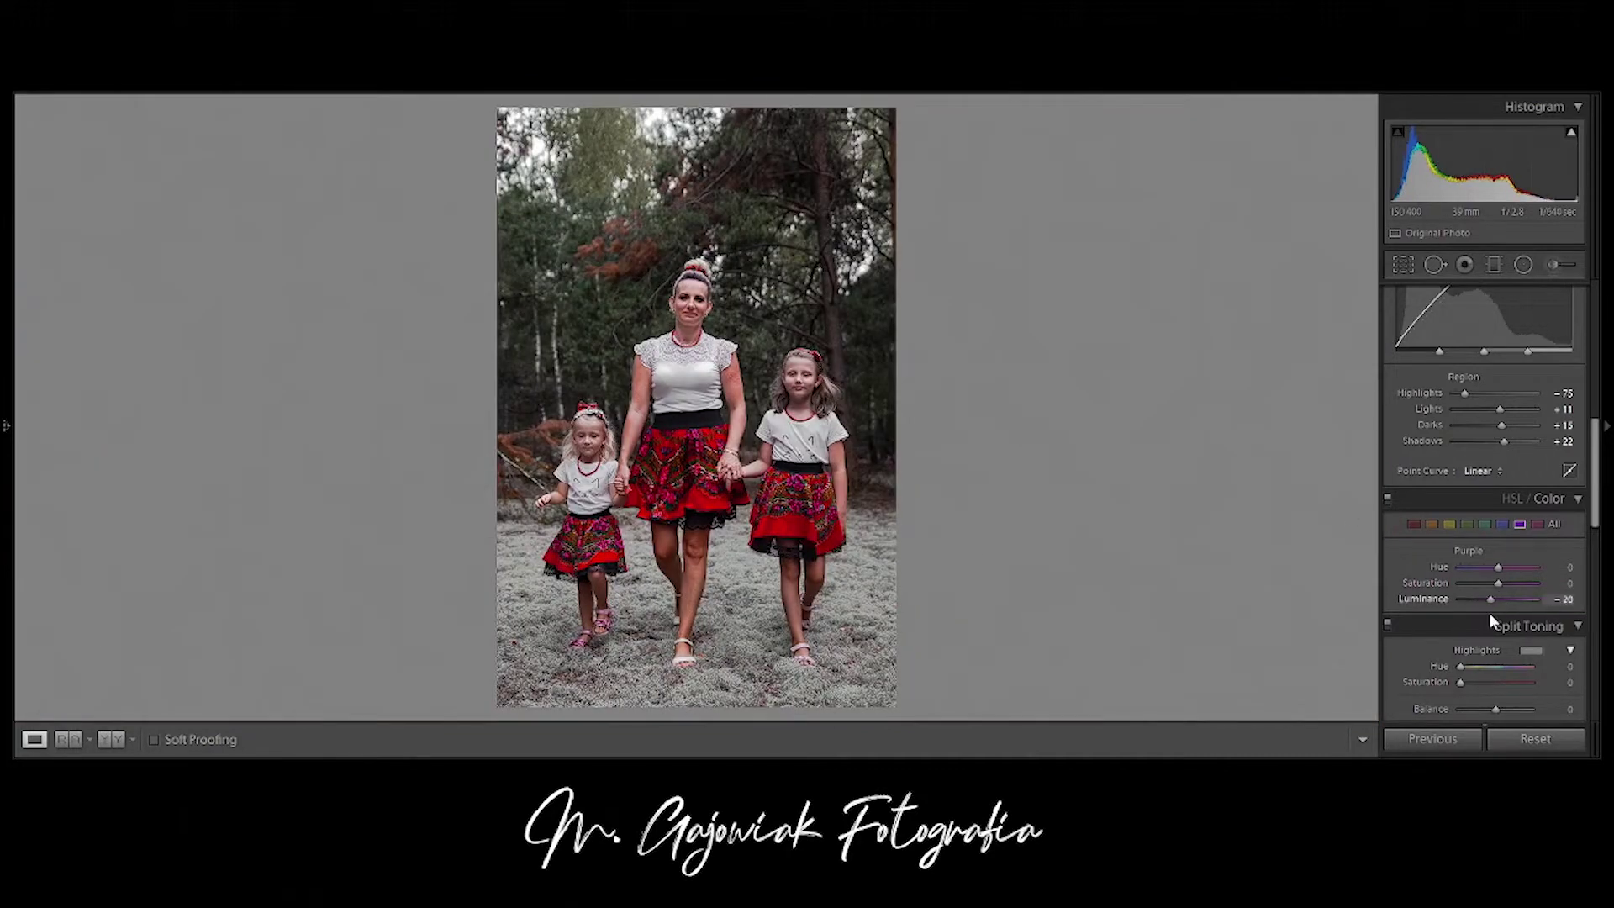
pyautogui.click(685, 385)
pyautogui.click(881, 589)
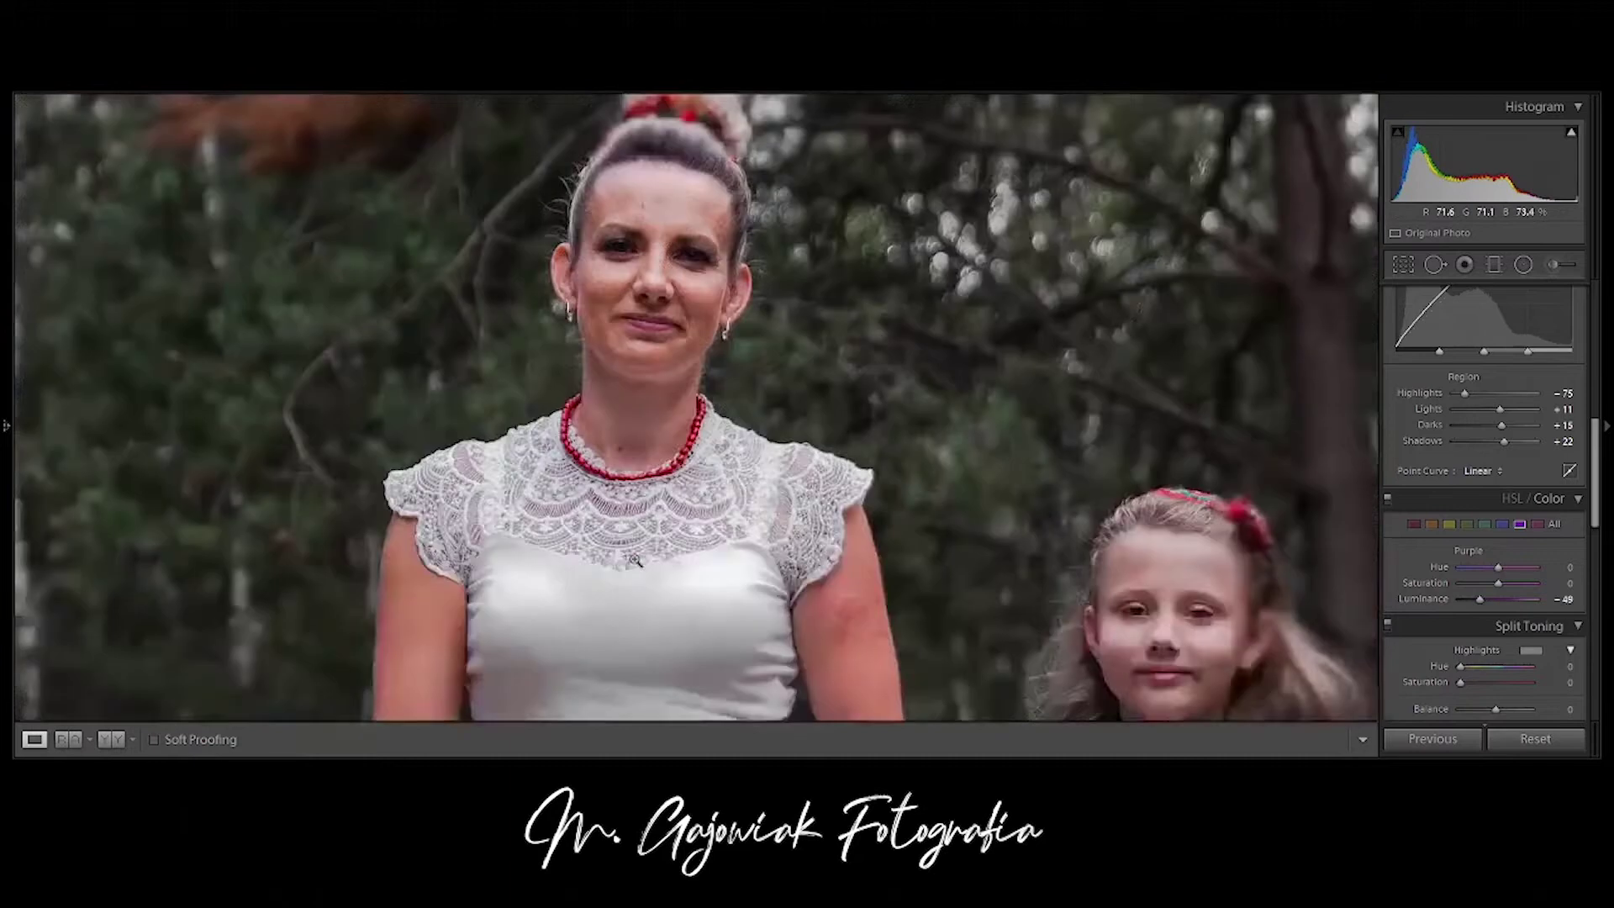
pyautogui.click(635, 560)
pyautogui.moveTo(1479, 599)
pyautogui.mouseDown()
pyautogui.moveTo(1446, 599)
pyautogui.moveTo(1534, 600)
pyautogui.moveTo(1486, 600)
pyautogui.mouseUp()
pyautogui.click(736, 370)
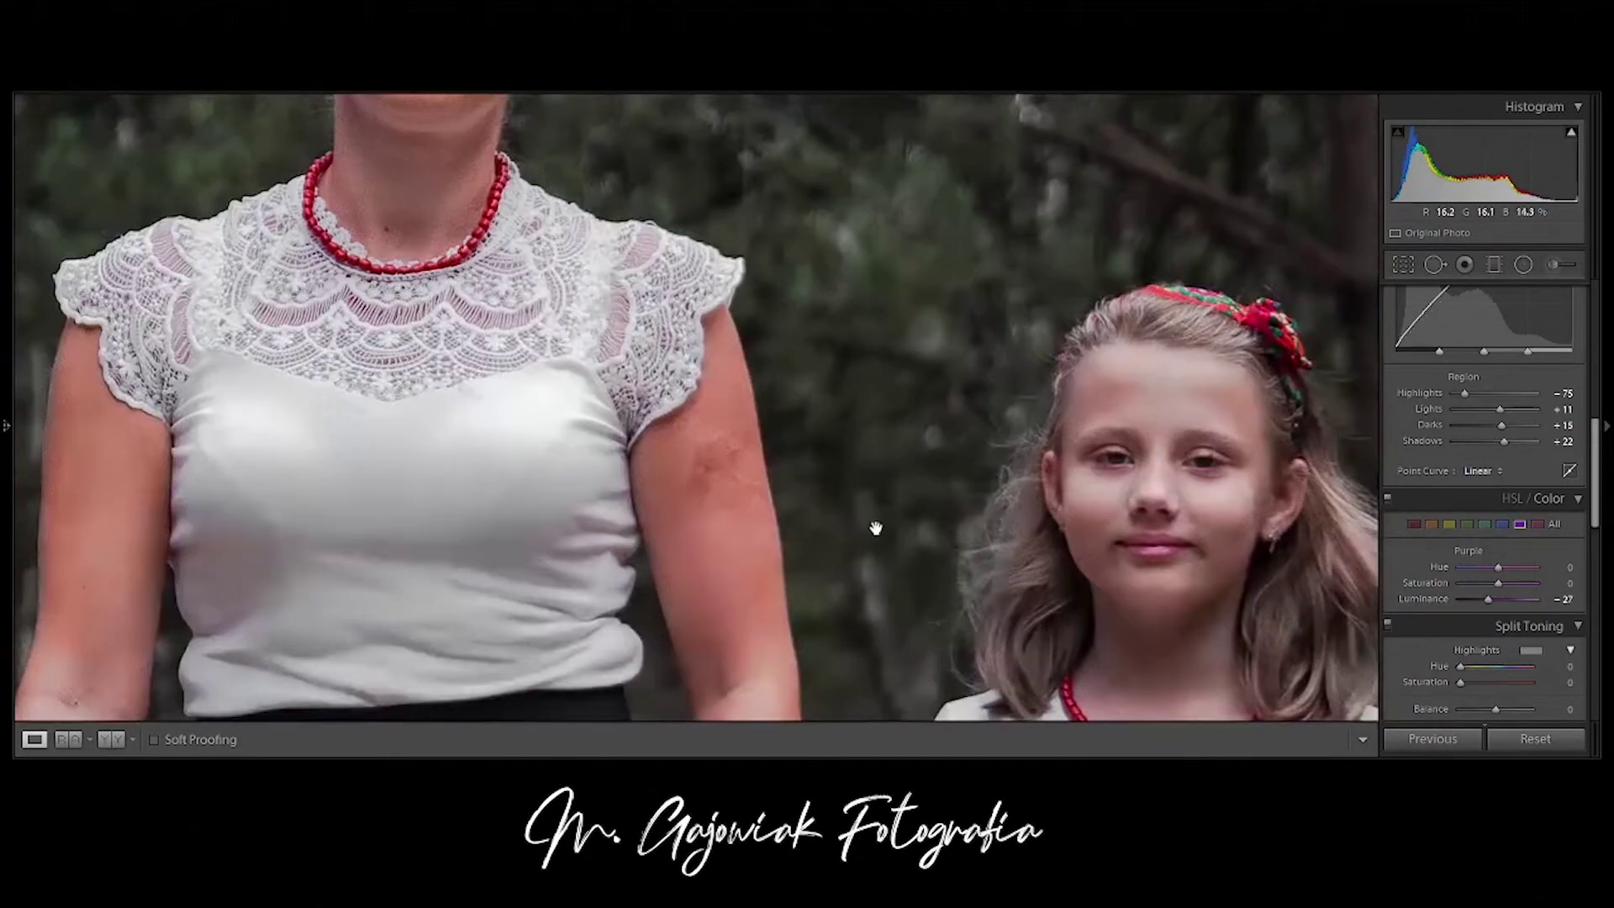
pyautogui.click(875, 528)
pyautogui.click(795, 360)
pyautogui.click(771, 559)
# - Set magenta saturation to -20, checking the hands and skirt at full size
pyautogui.click(1537, 524)
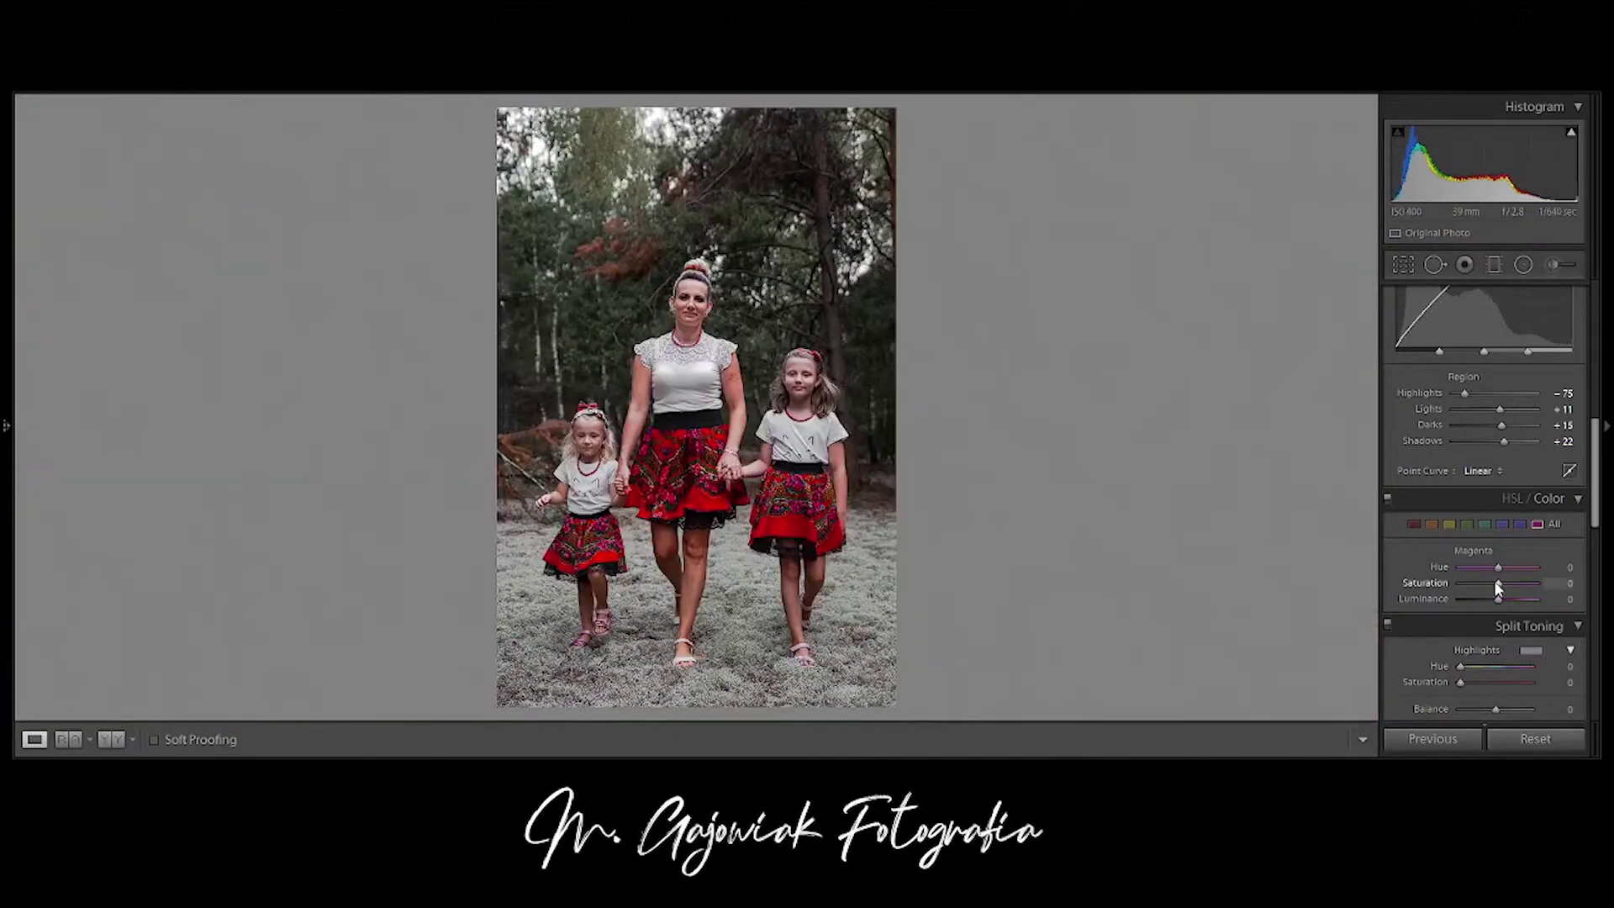
pyautogui.moveTo(1498, 582); pyautogui.dragTo(1454, 583)
pyautogui.press('z')
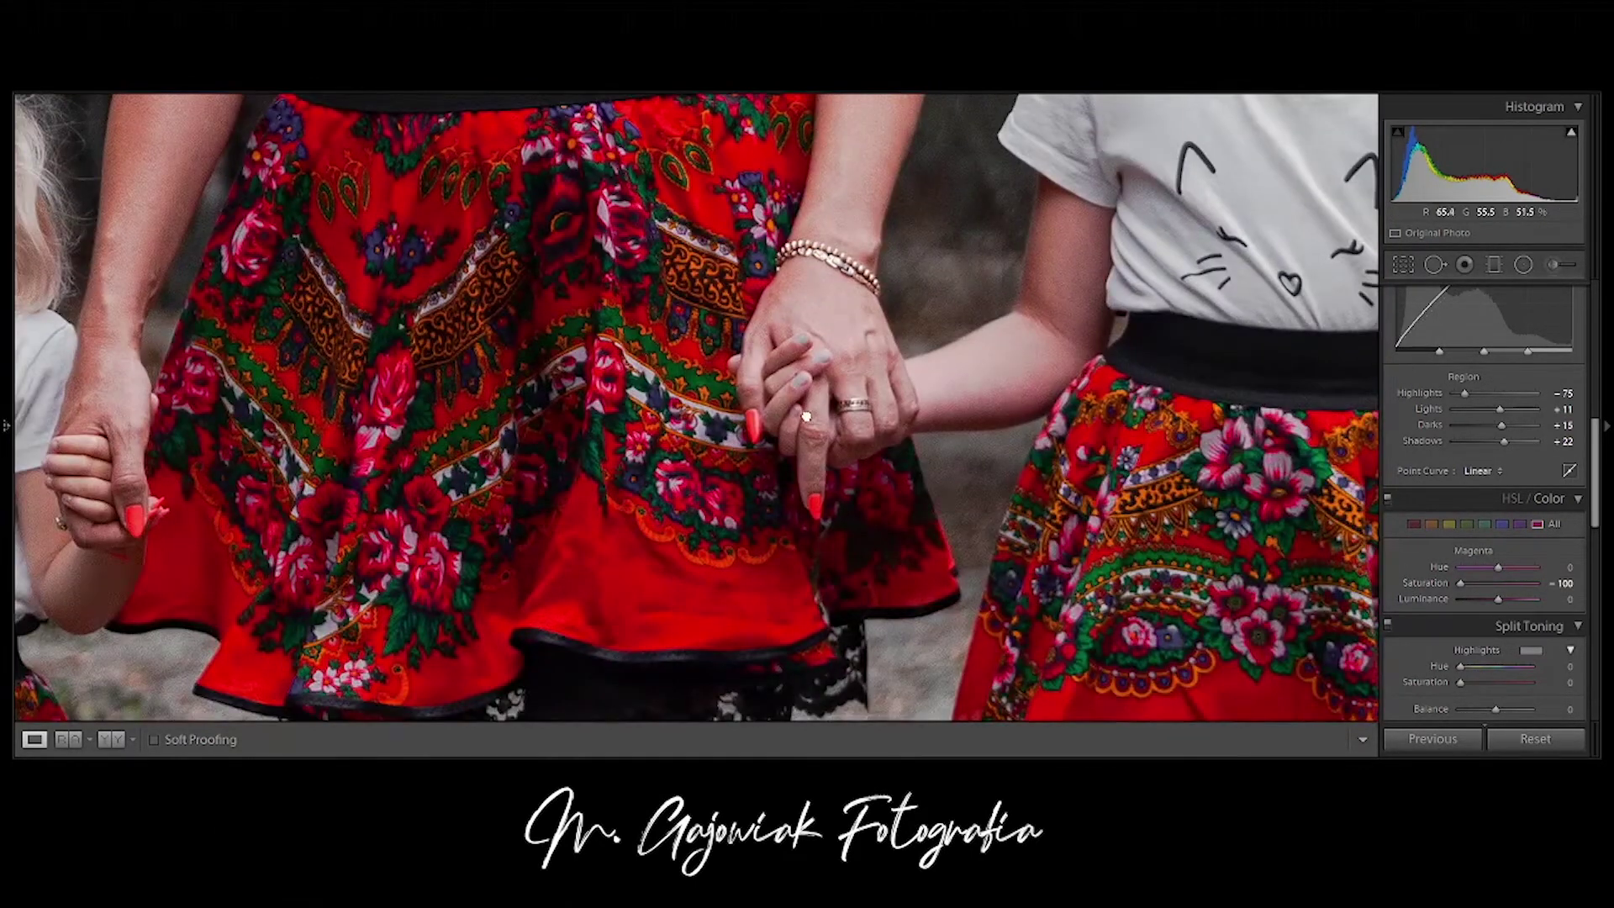
pyautogui.click(805, 416)
pyautogui.moveTo(1463, 582); pyautogui.dragTo(1485, 584)
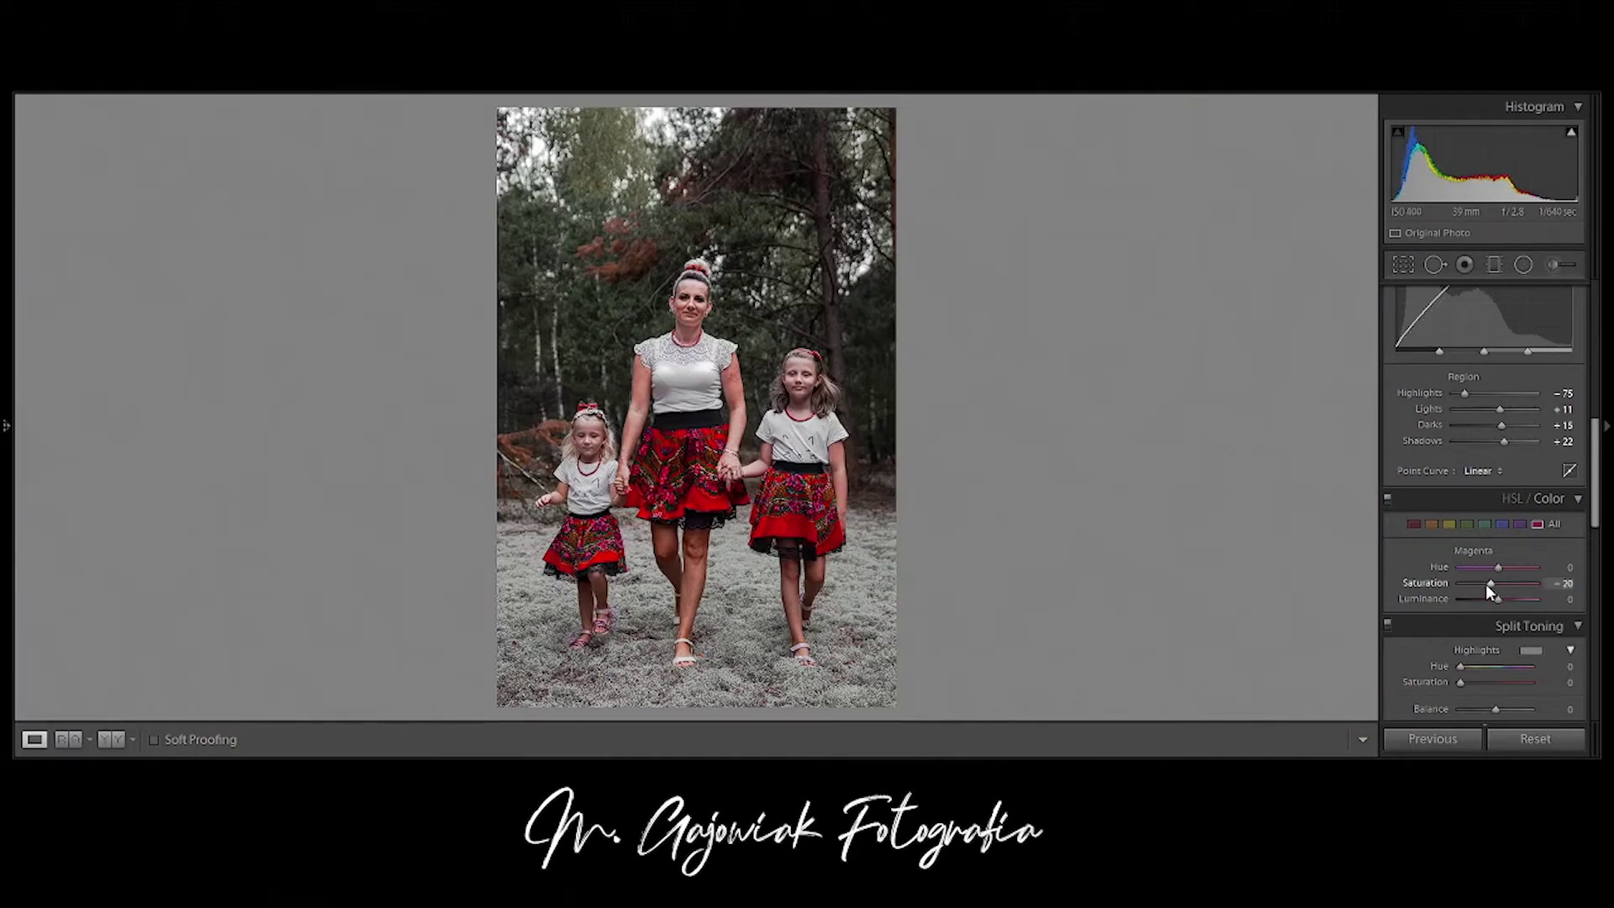
pyautogui.click(687, 337)
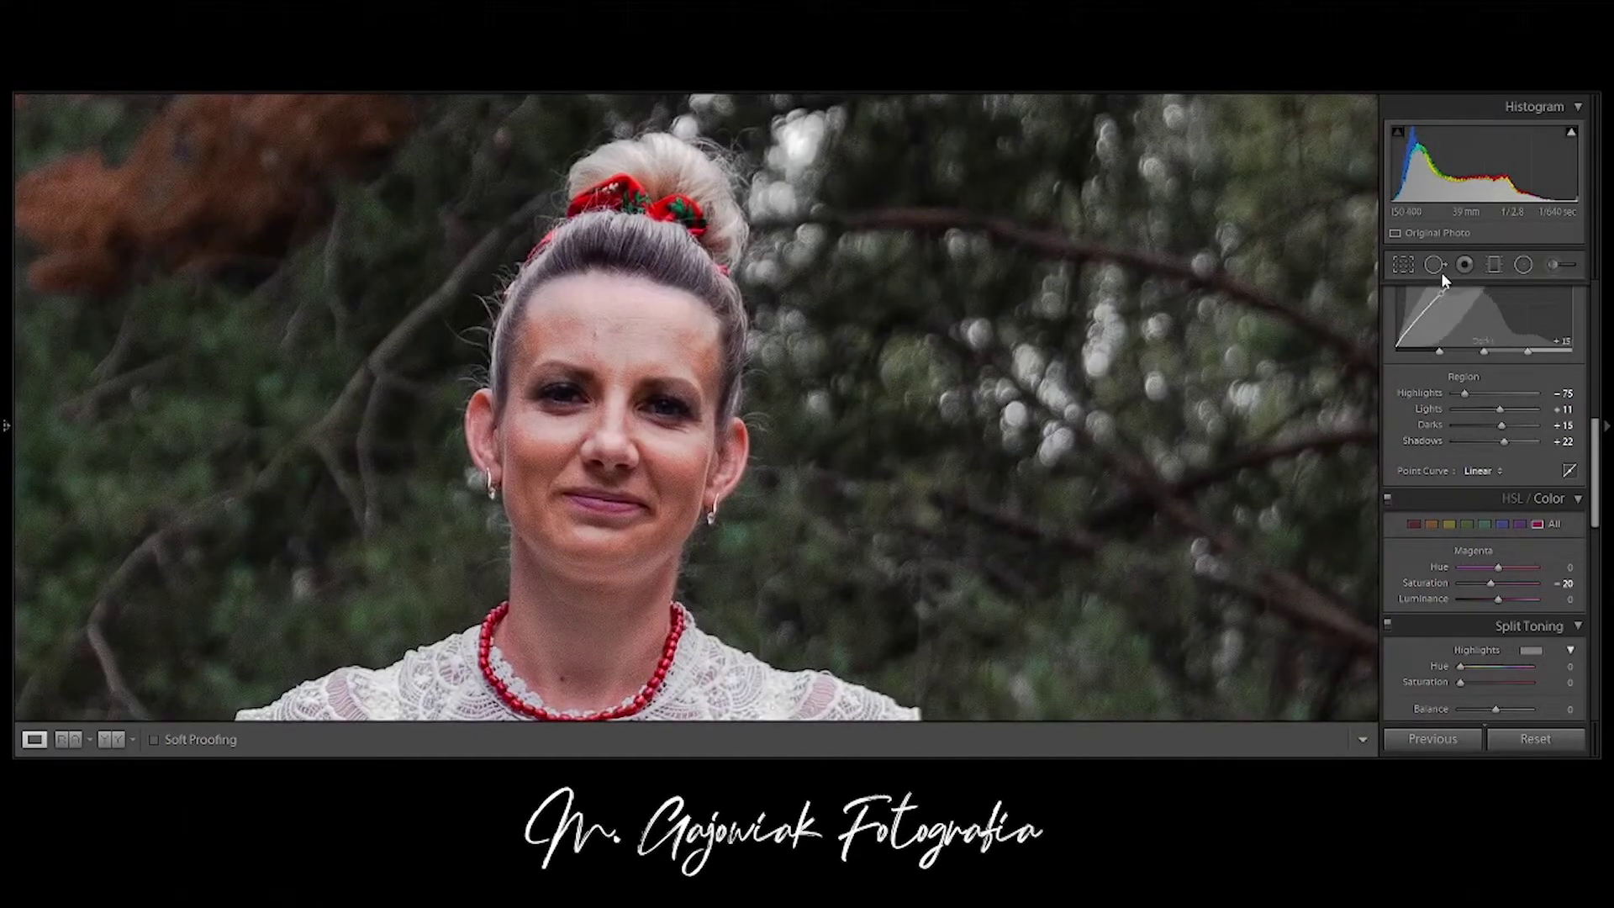
# - Use Spot Removal on the close-up, then load the smooth face brush (Texture -54, Clarity -59)
pyautogui.press('q')
pyautogui.press('Right')
pyautogui.press('Right')
pyautogui.press('Left')
pyautogui.press('Left')
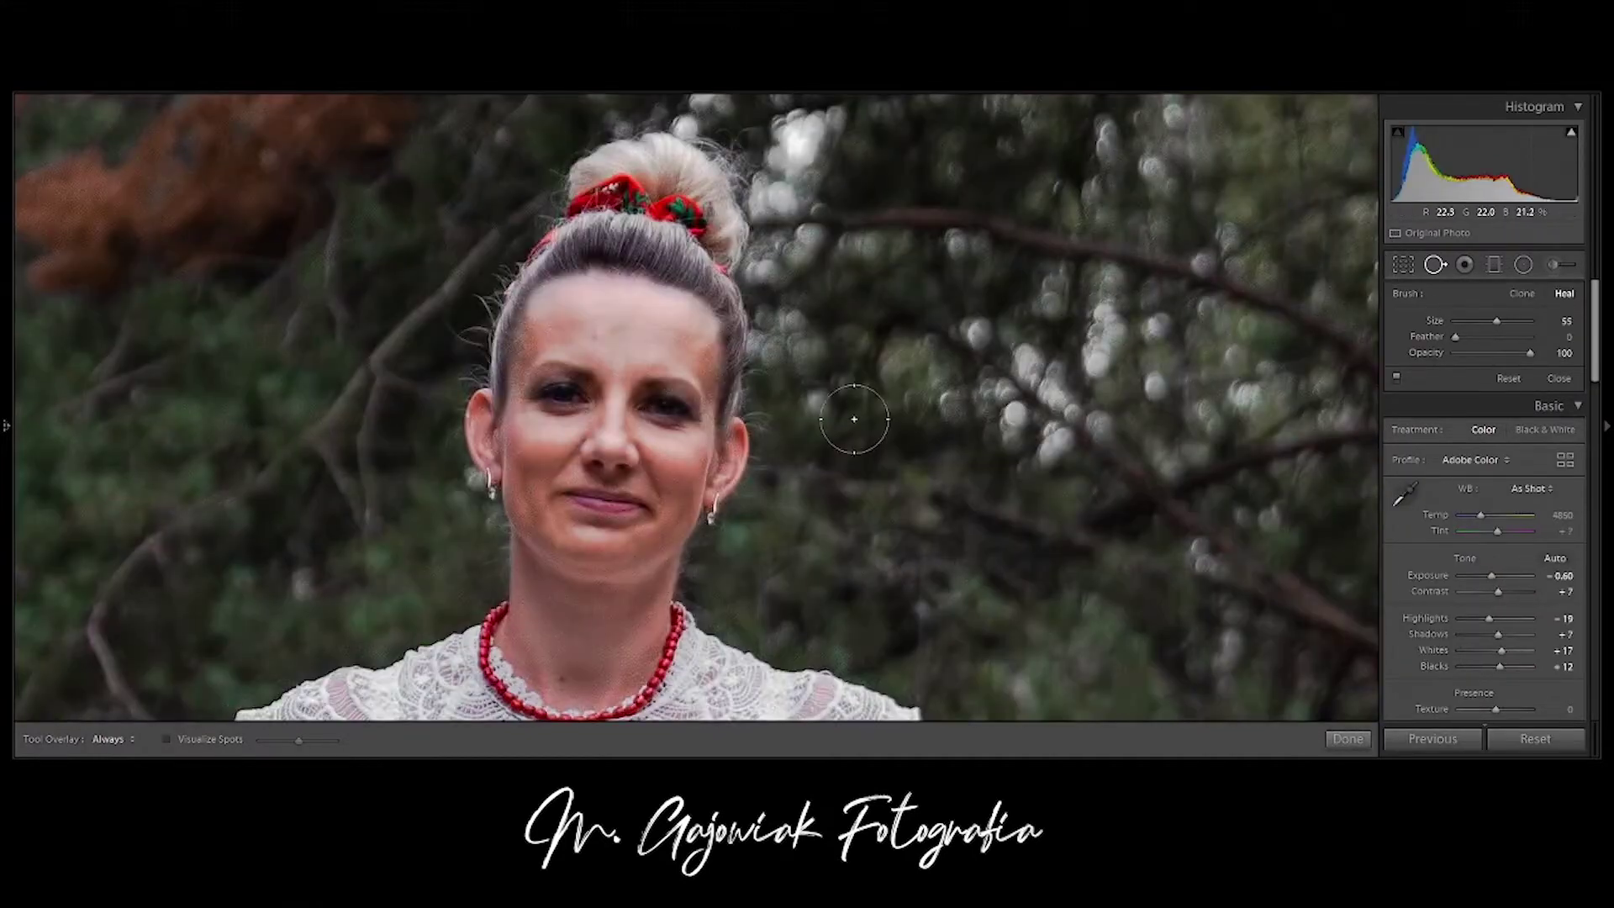
pyautogui.press('k')
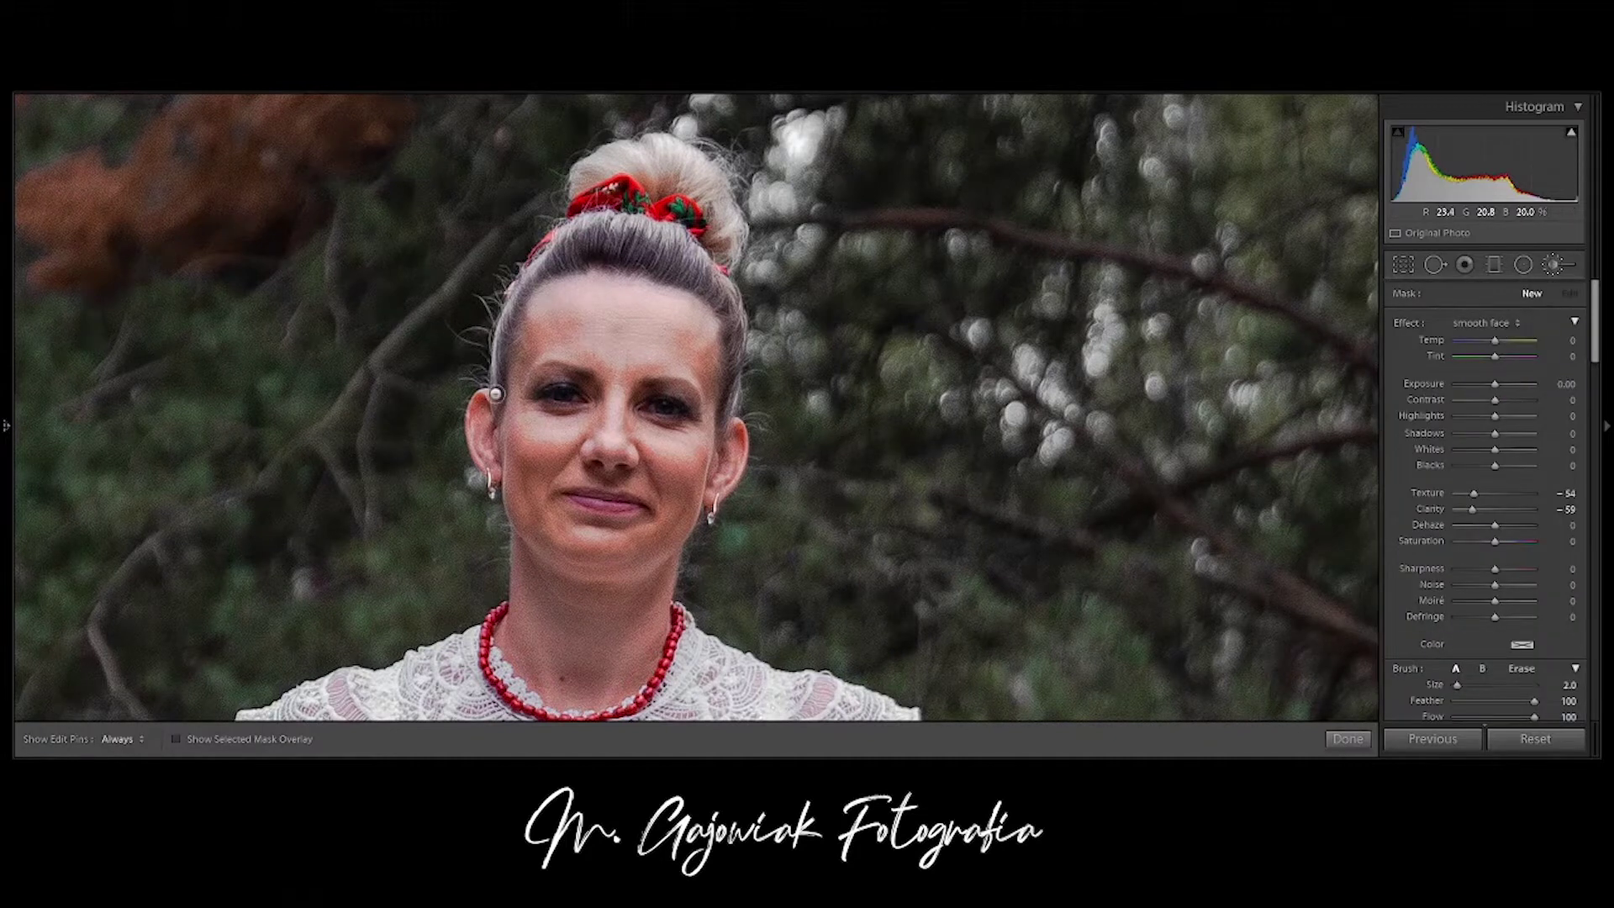
# - Paint smooth face strokes across the mother's skin, then begin brightening her right eye
pyautogui.click(671, 473)
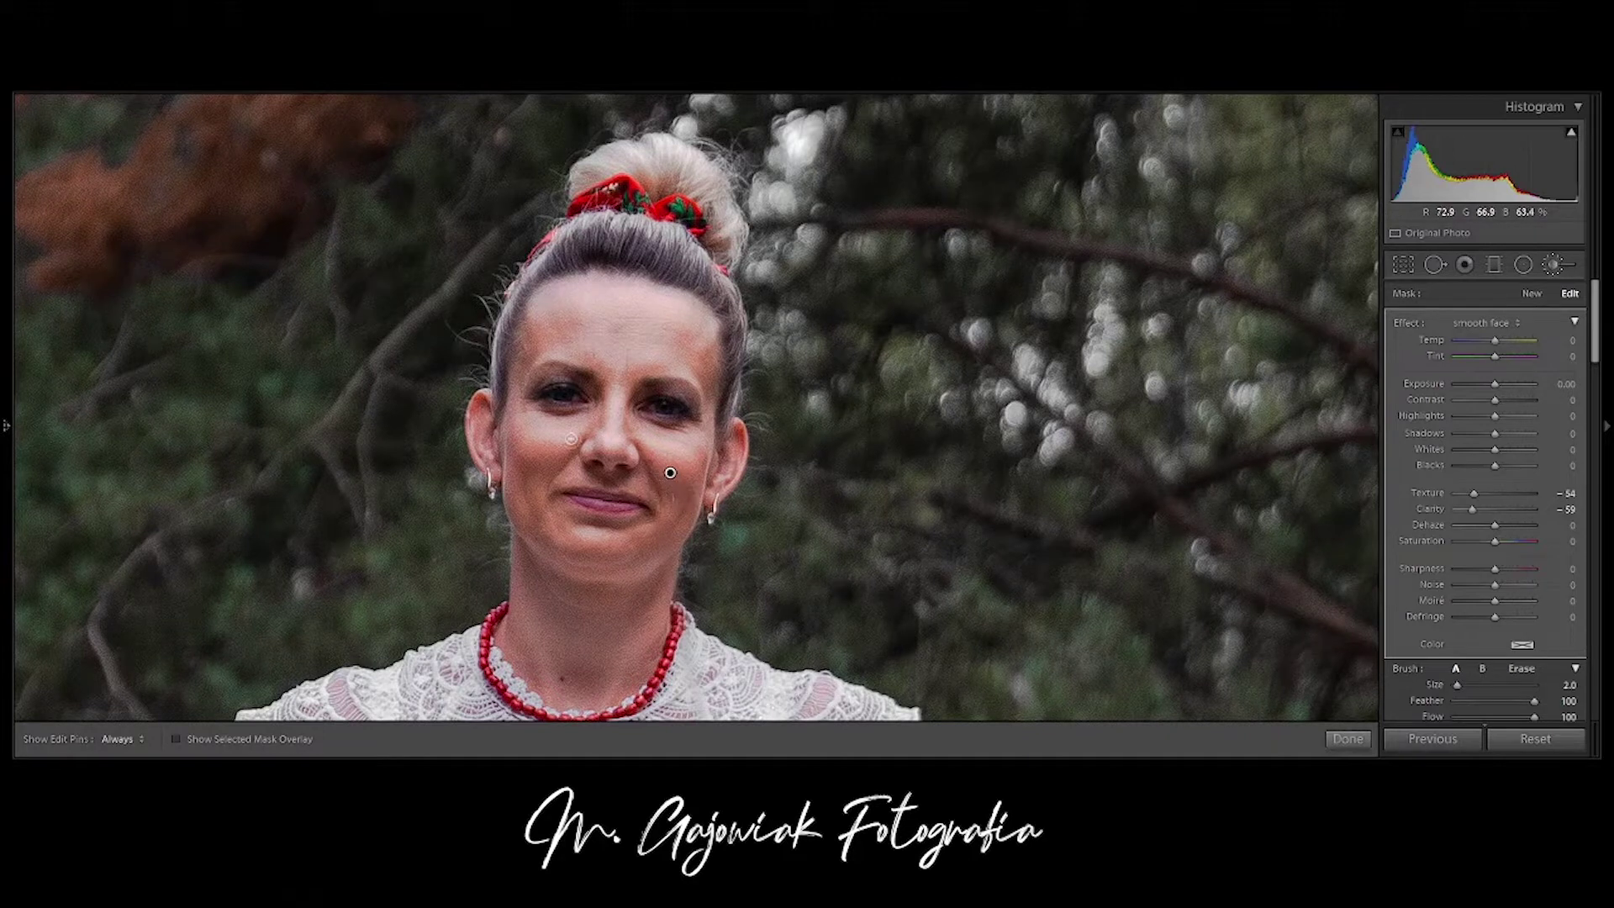
pyautogui.press('h')
pyautogui.scroll(3, 555, 458)
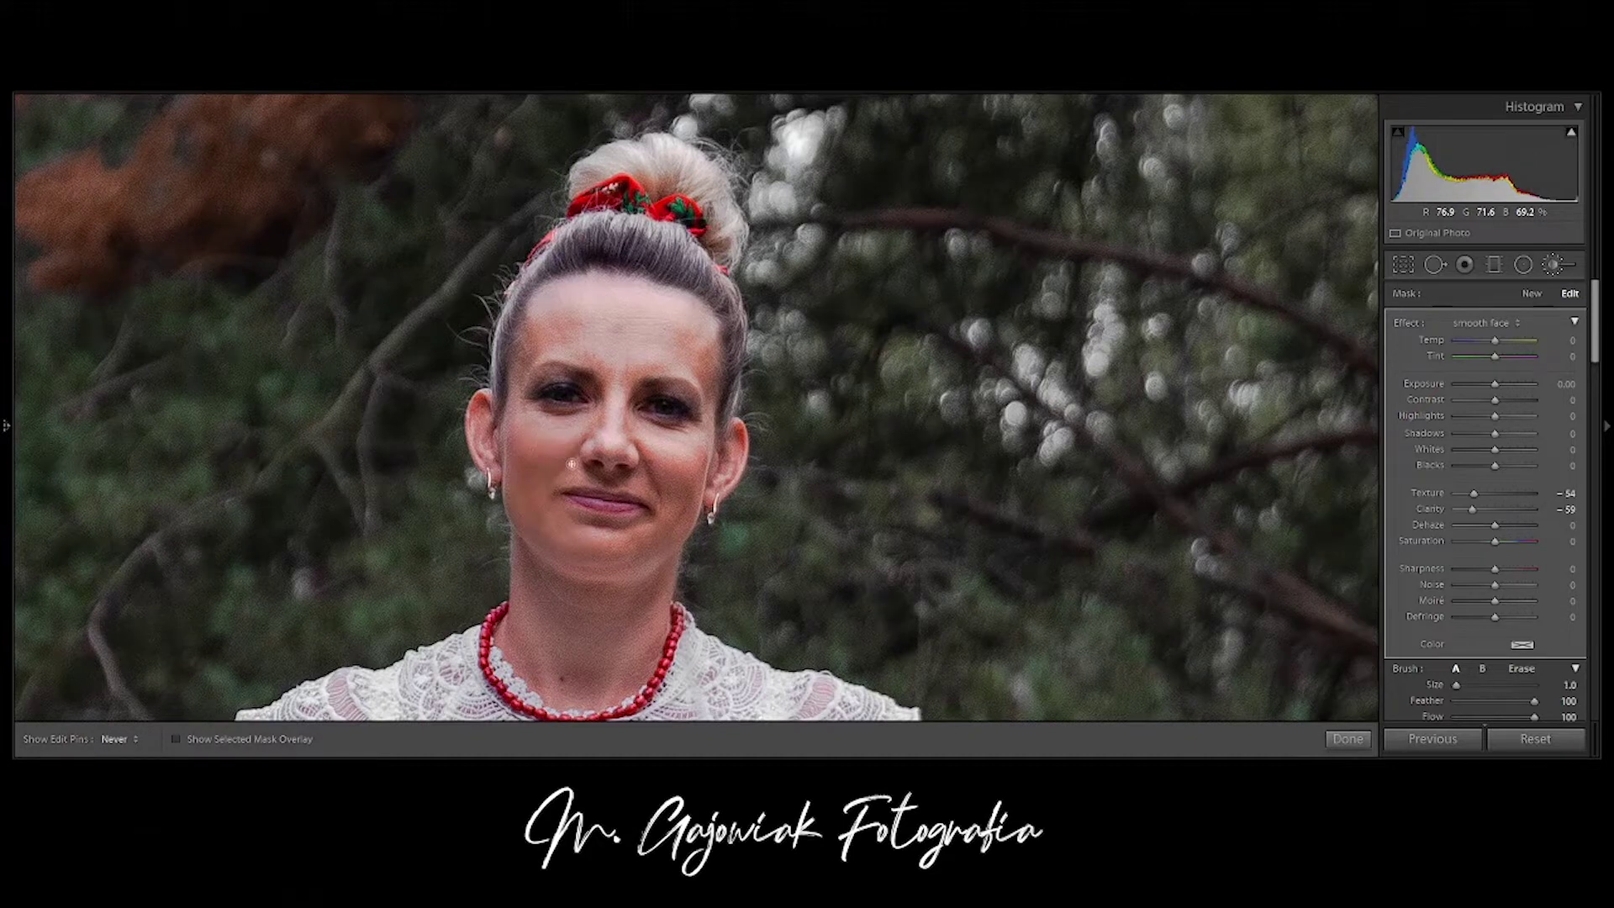
pyautogui.scroll(1, 541, 538)
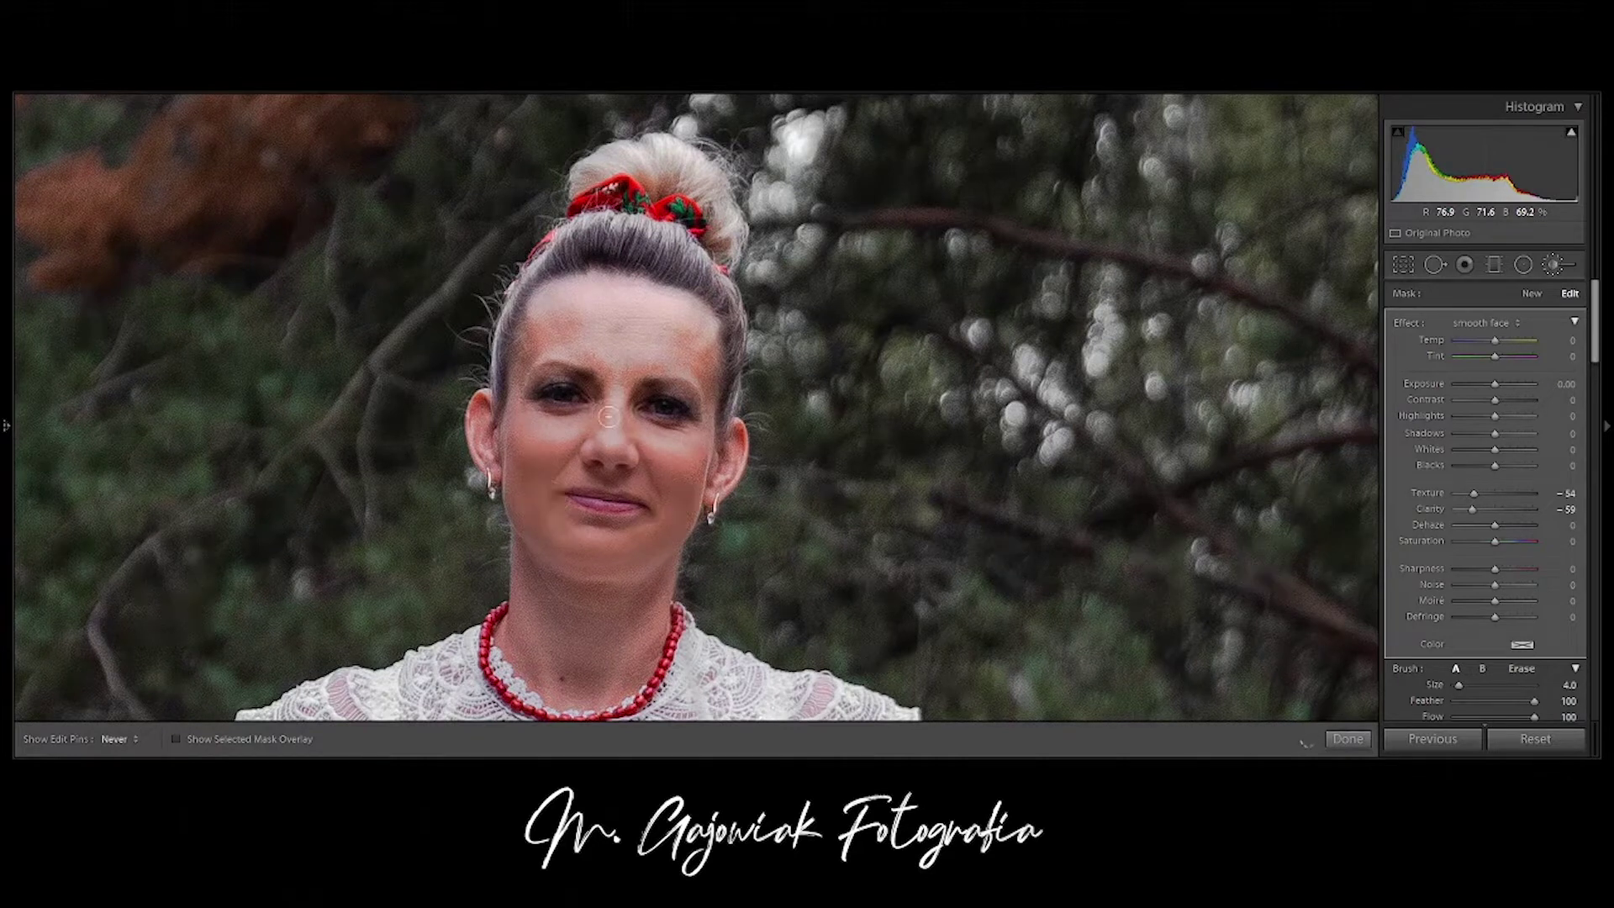
pyautogui.scroll(1, 591, 345)
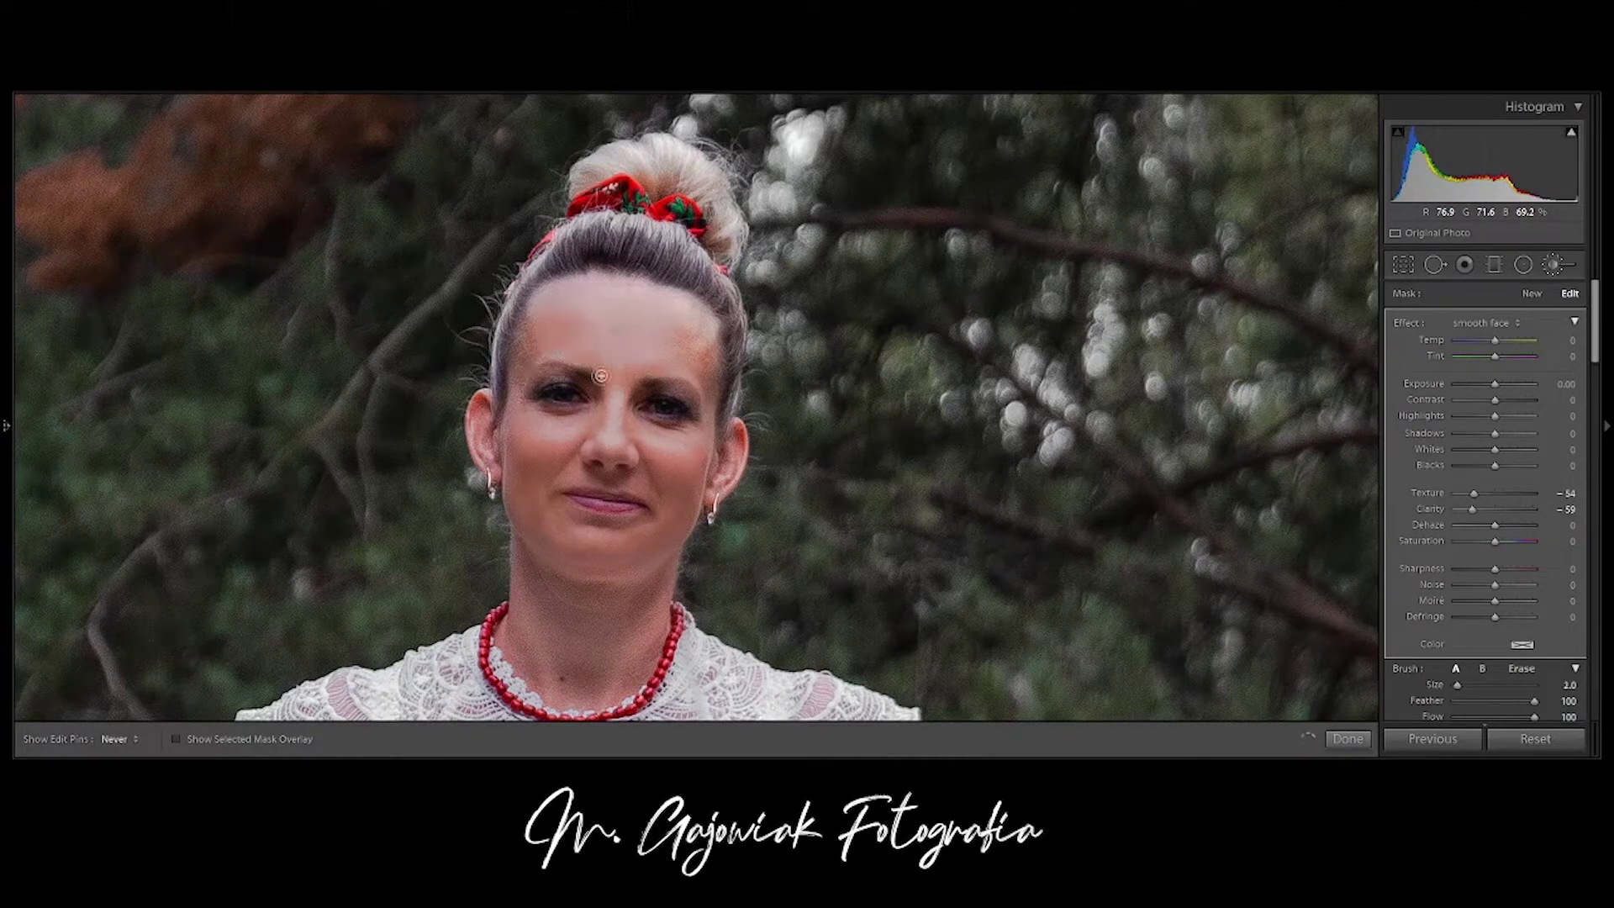
pyautogui.scroll(-1, 701, 447)
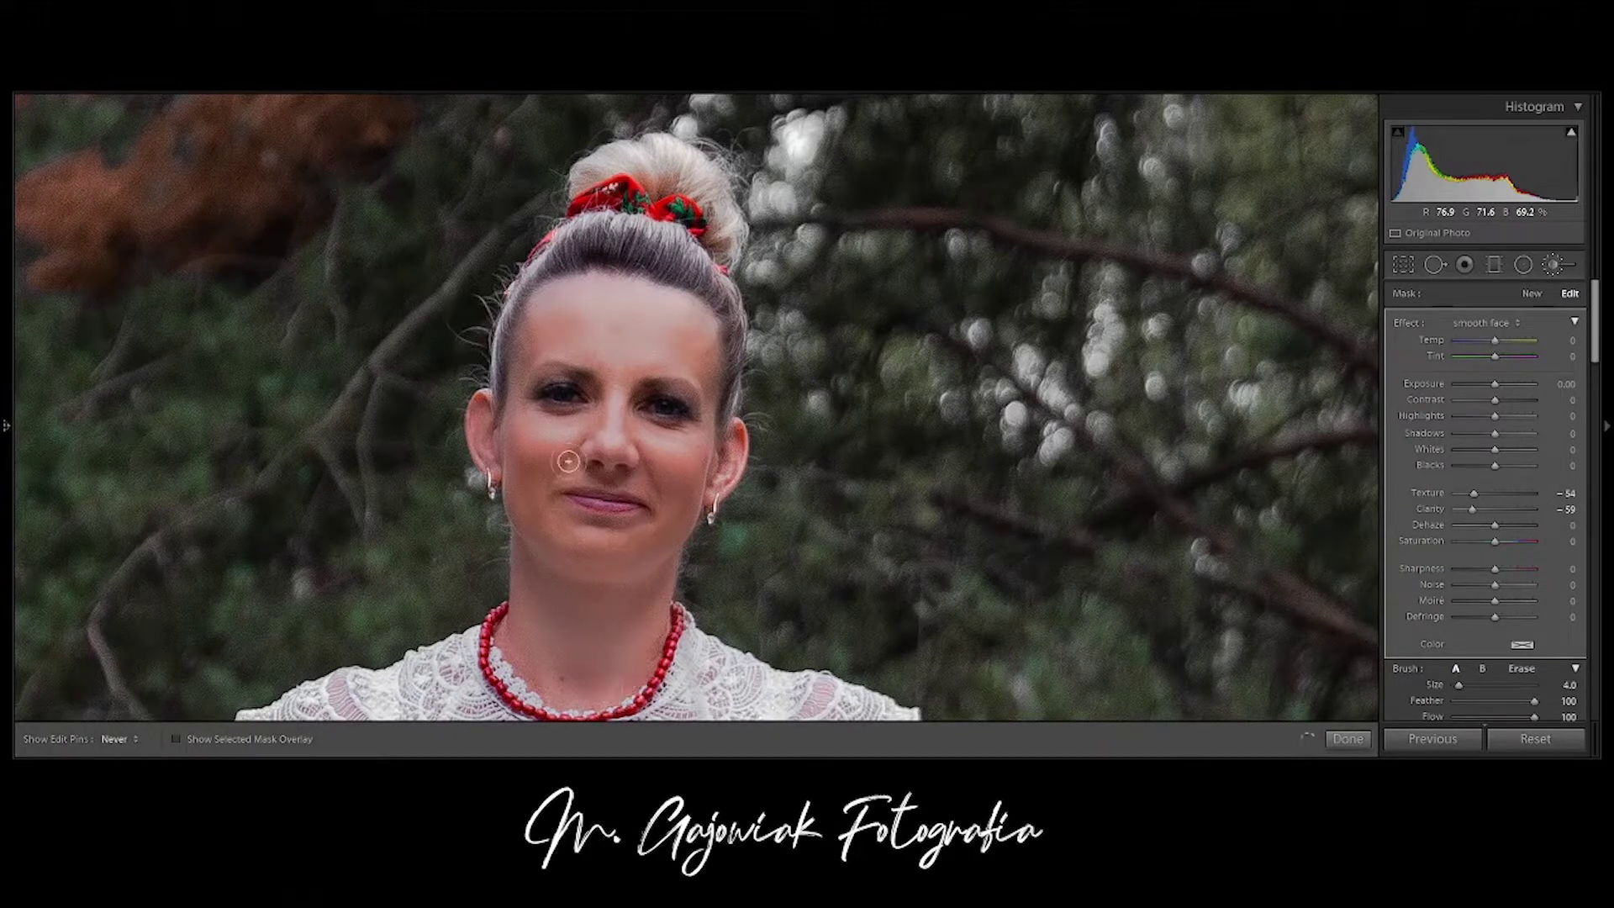
pyautogui.scroll(-3, 553, 370)
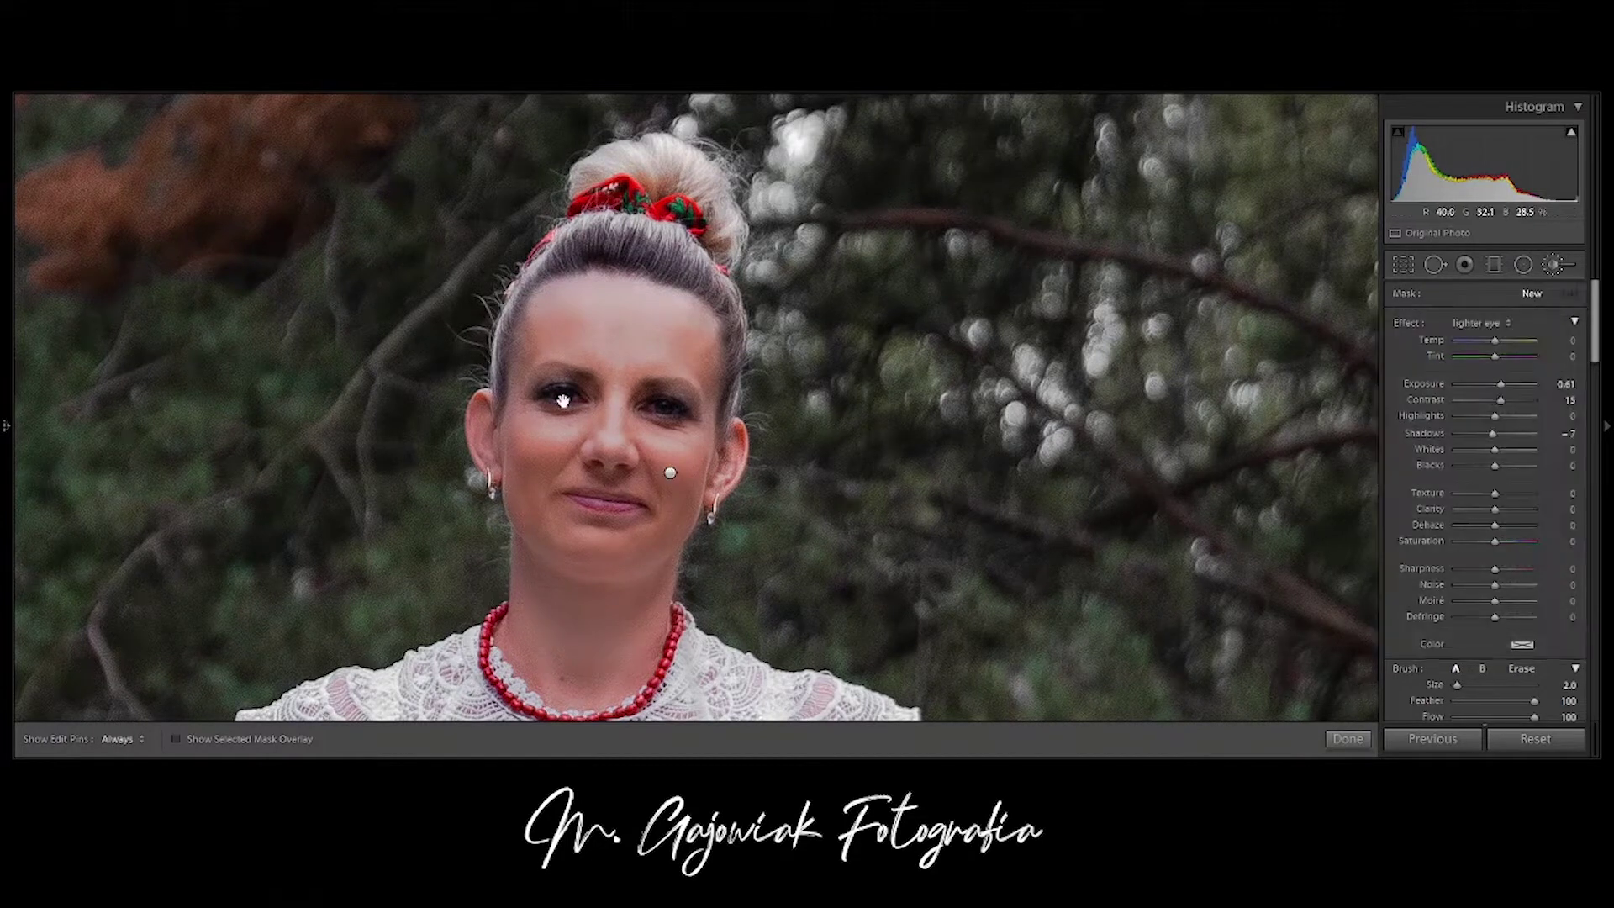
pyautogui.moveTo(666, 411); pyautogui.dragTo(649, 406)
# - Brighten both of the mother's eyes with the lighter eye brush at close zoom
pyautogui.press('h')
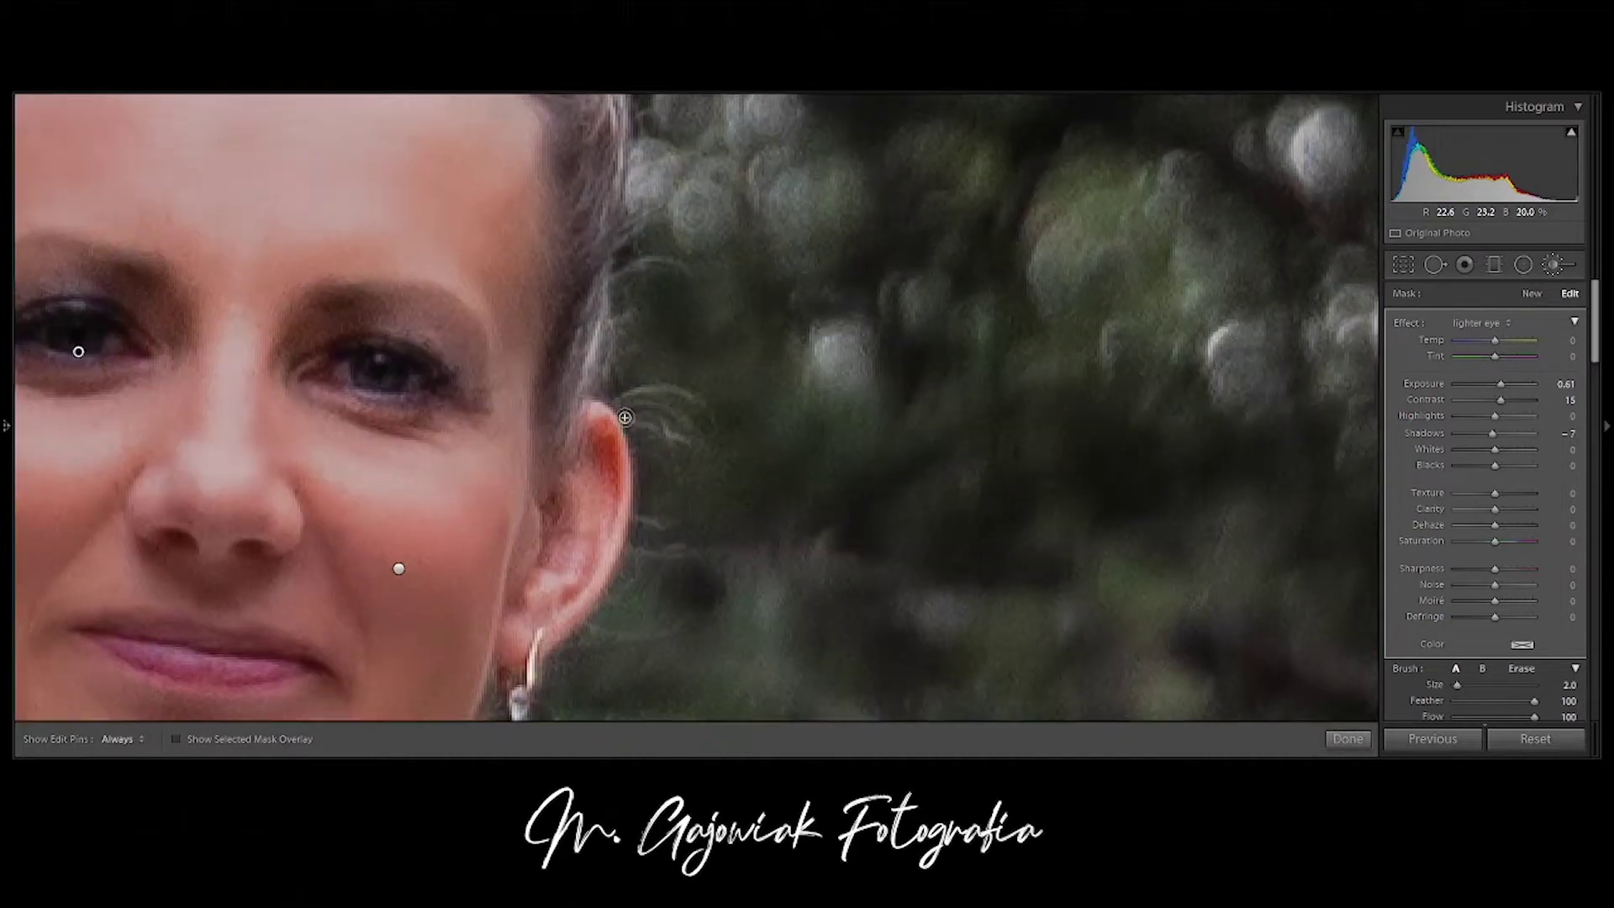
pyautogui.press('z')
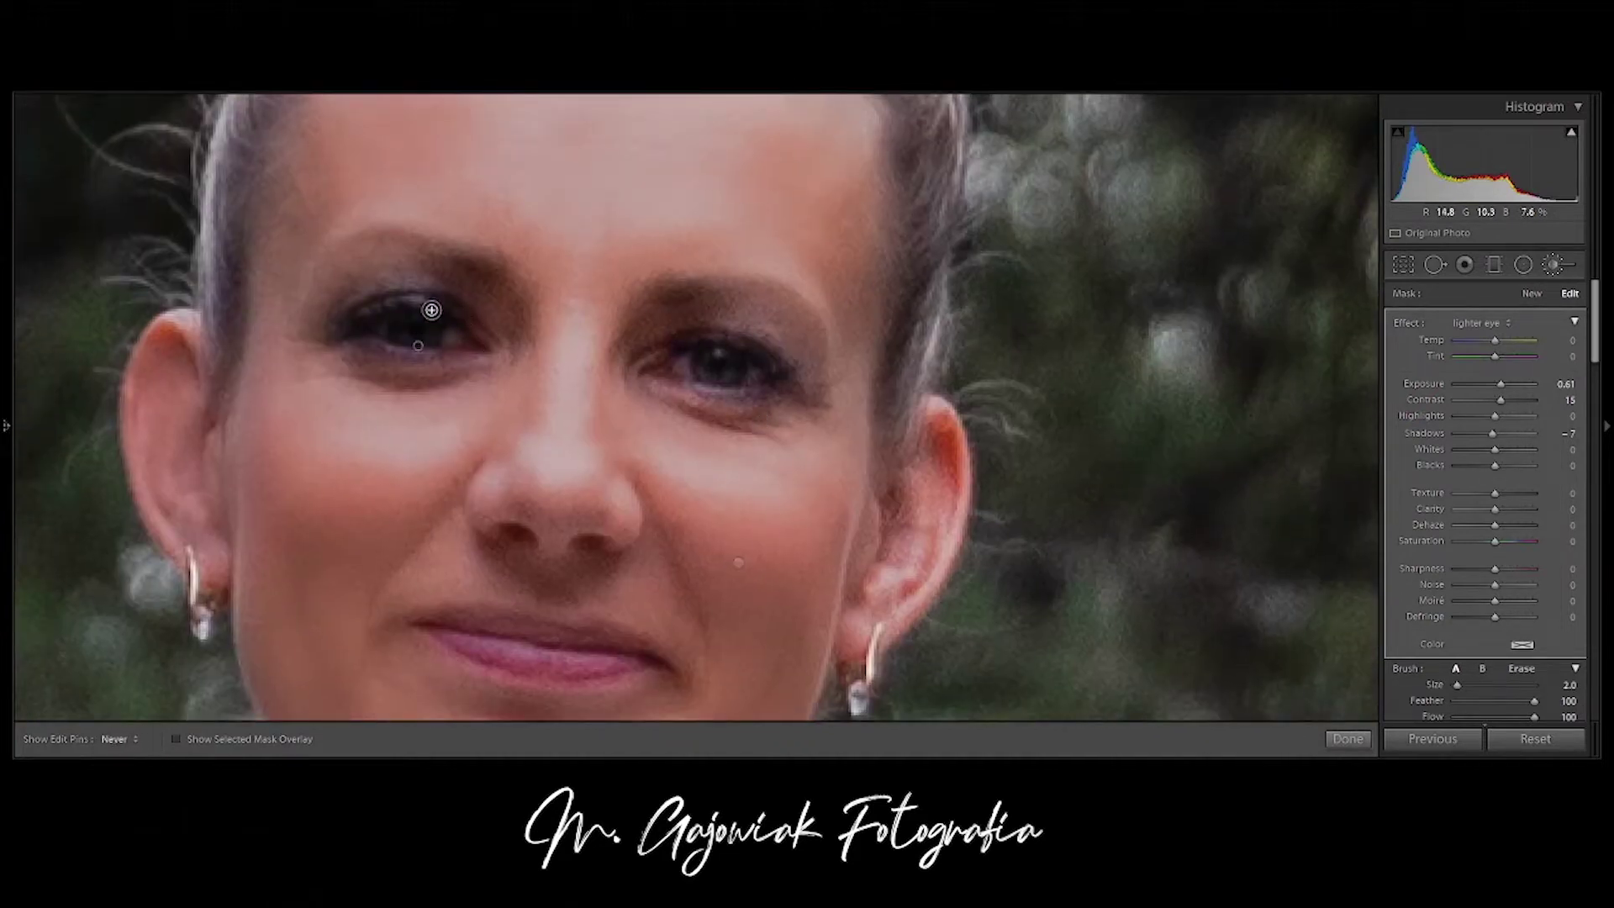
pyautogui.moveTo(386, 334)
pyautogui.mouseDown()
pyautogui.moveTo(432, 313)
pyautogui.moveTo(478, 328)
pyautogui.mouseUp()
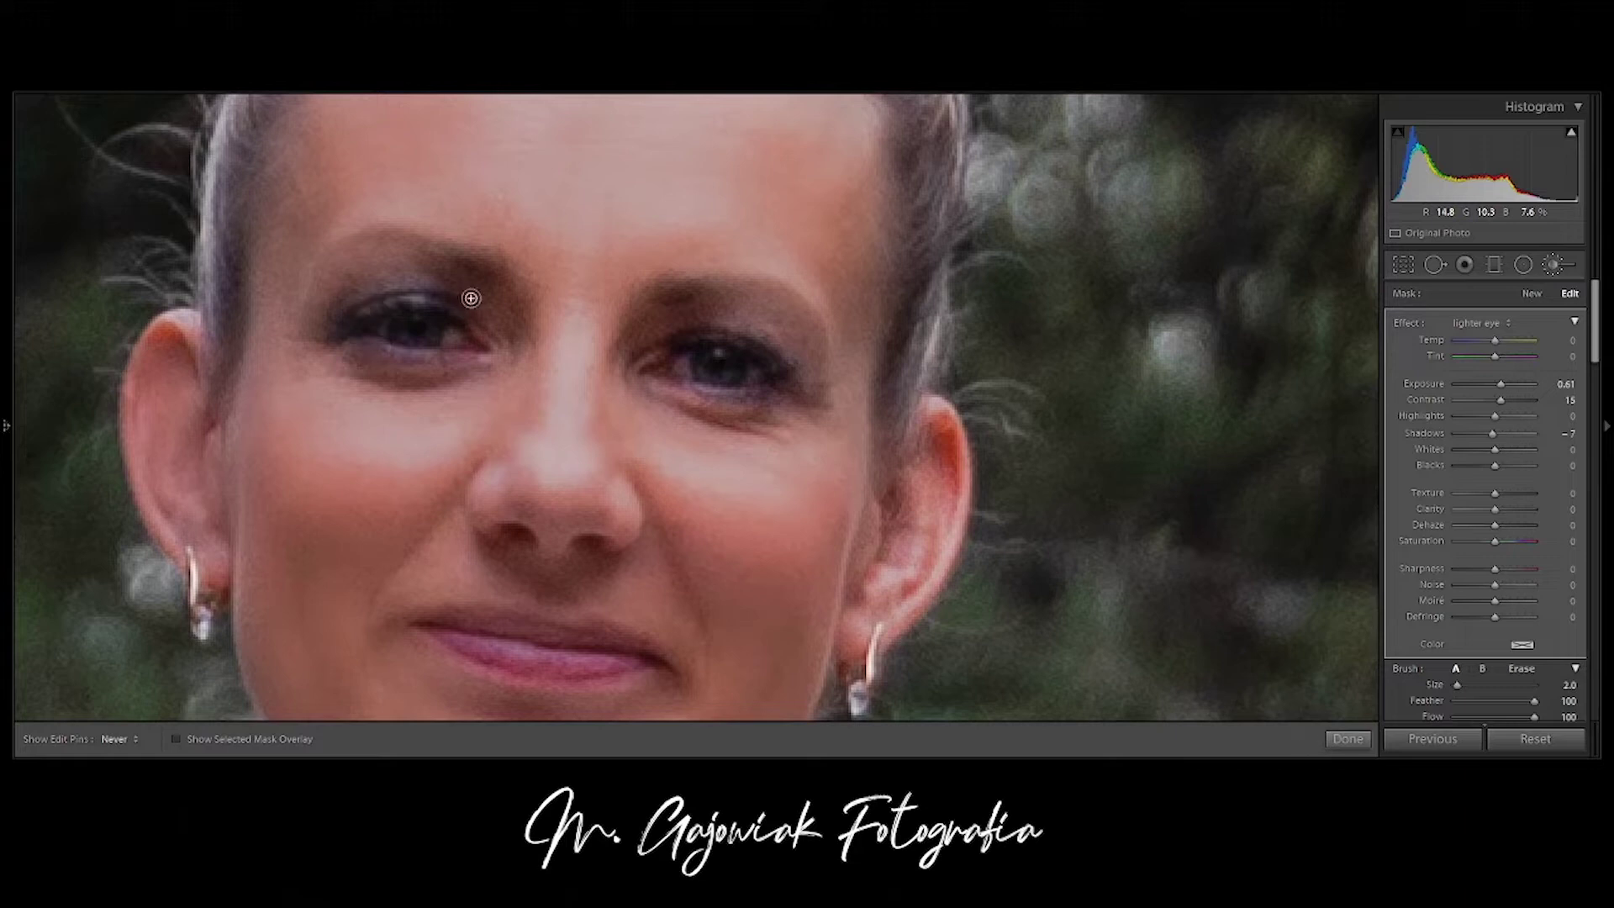
pyautogui.press(']')
pyautogui.press(']')
pyautogui.press(']')
pyautogui.moveTo(469, 302)
pyautogui.mouseDown()
pyautogui.moveTo(342, 281)
pyautogui.moveTo(508, 321)
pyautogui.moveTo(280, 317)
pyautogui.mouseUp()
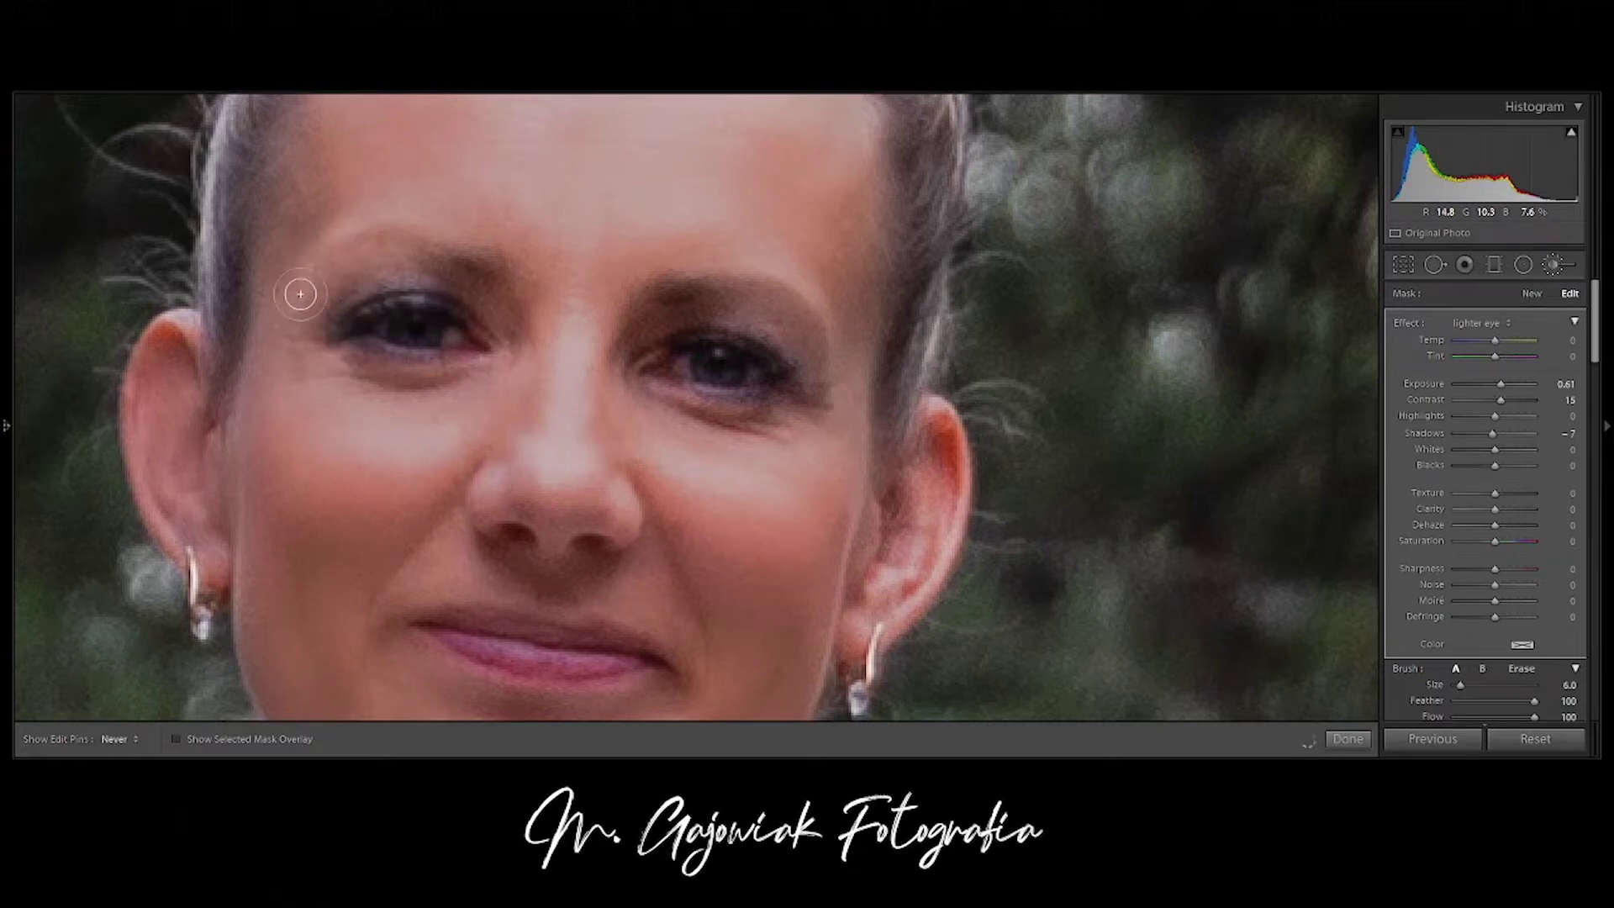
pyautogui.moveTo(720, 314); pyautogui.dragTo(724, 336)
pyautogui.press('z')
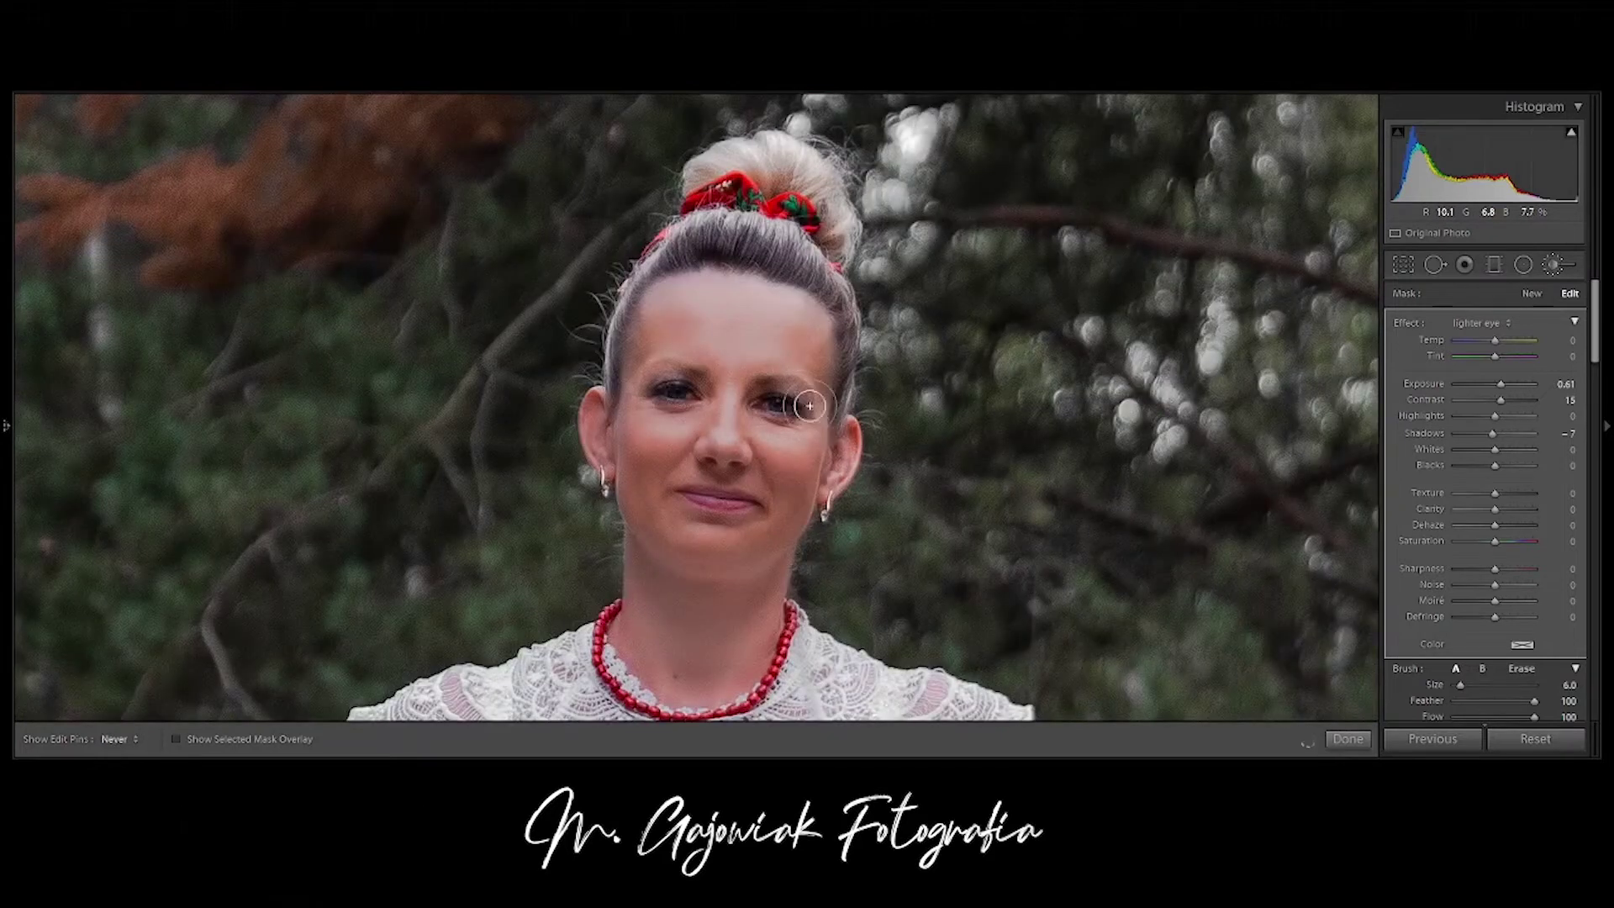
pyautogui.press('h')
# - Compare before and after, then set up a sharp lashes brush (texture 37, clarity 7, sharpness 59)
pyautogui.press('y')
pyautogui.press('k')
pyautogui.press('Right')
pyautogui.press('y')
pyautogui.moveTo(683, 300); pyautogui.dragTo(688, 389)
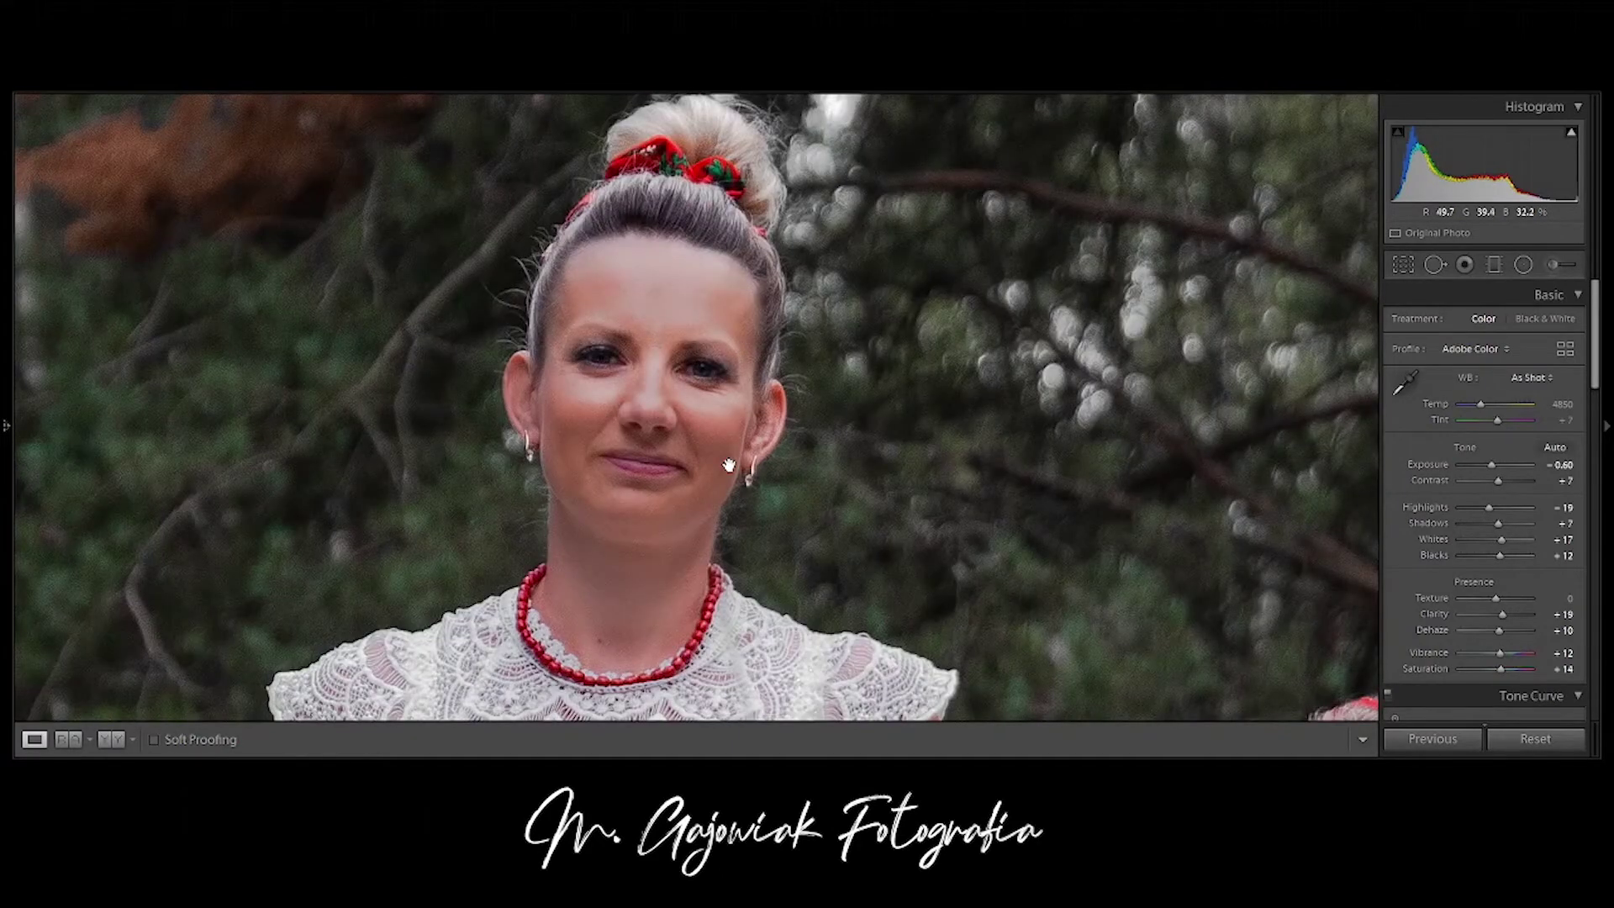
pyautogui.press('k')
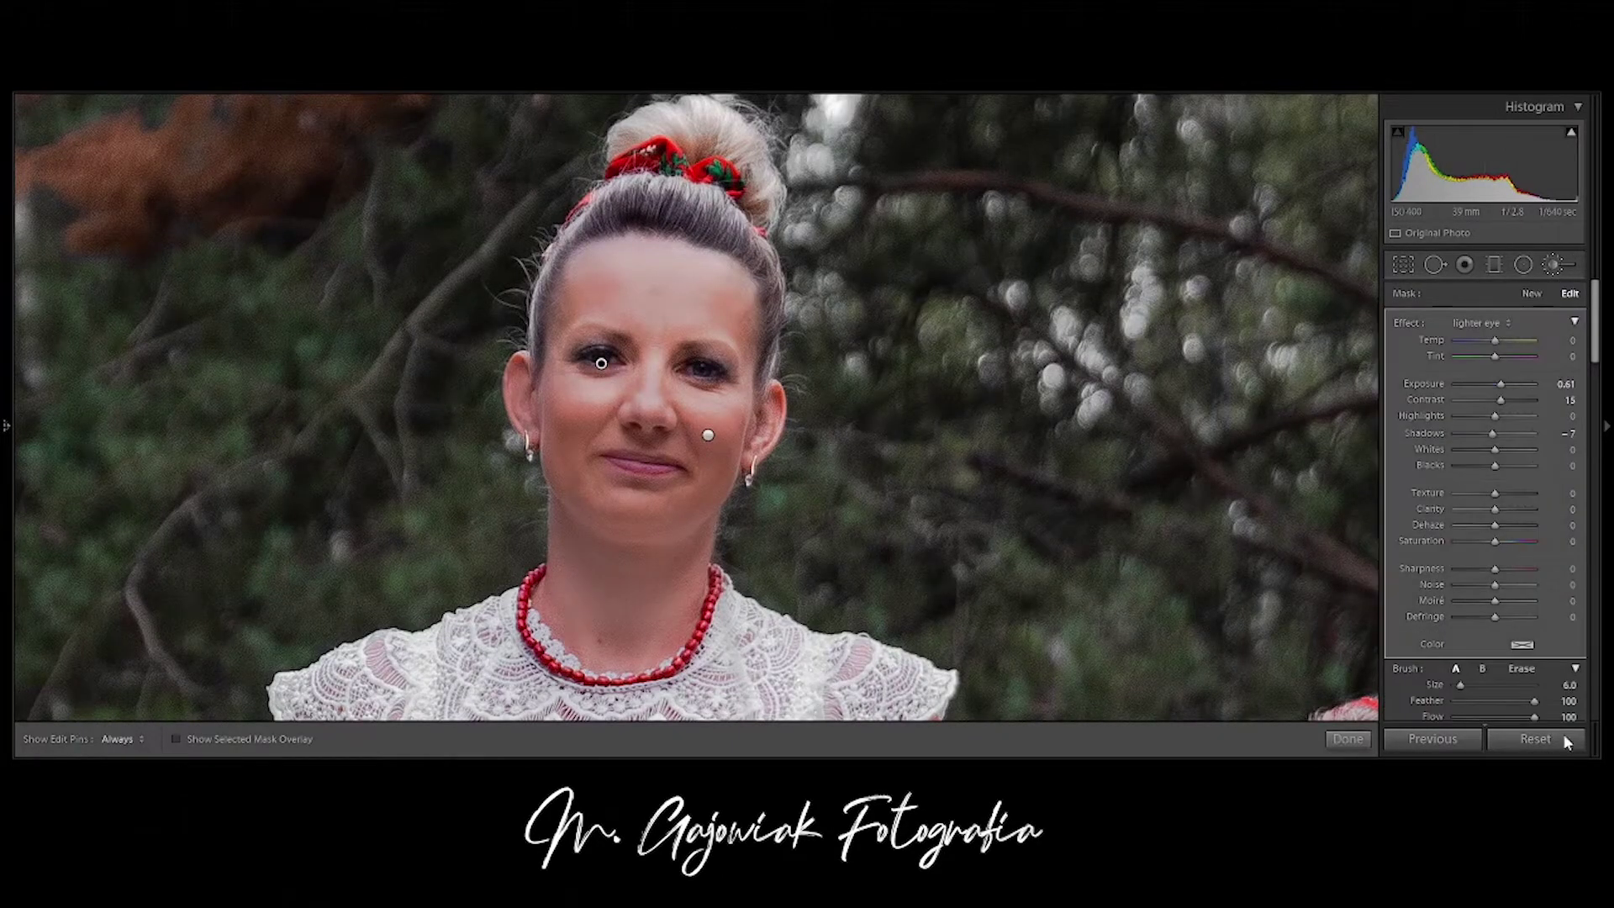
pyautogui.press('h')
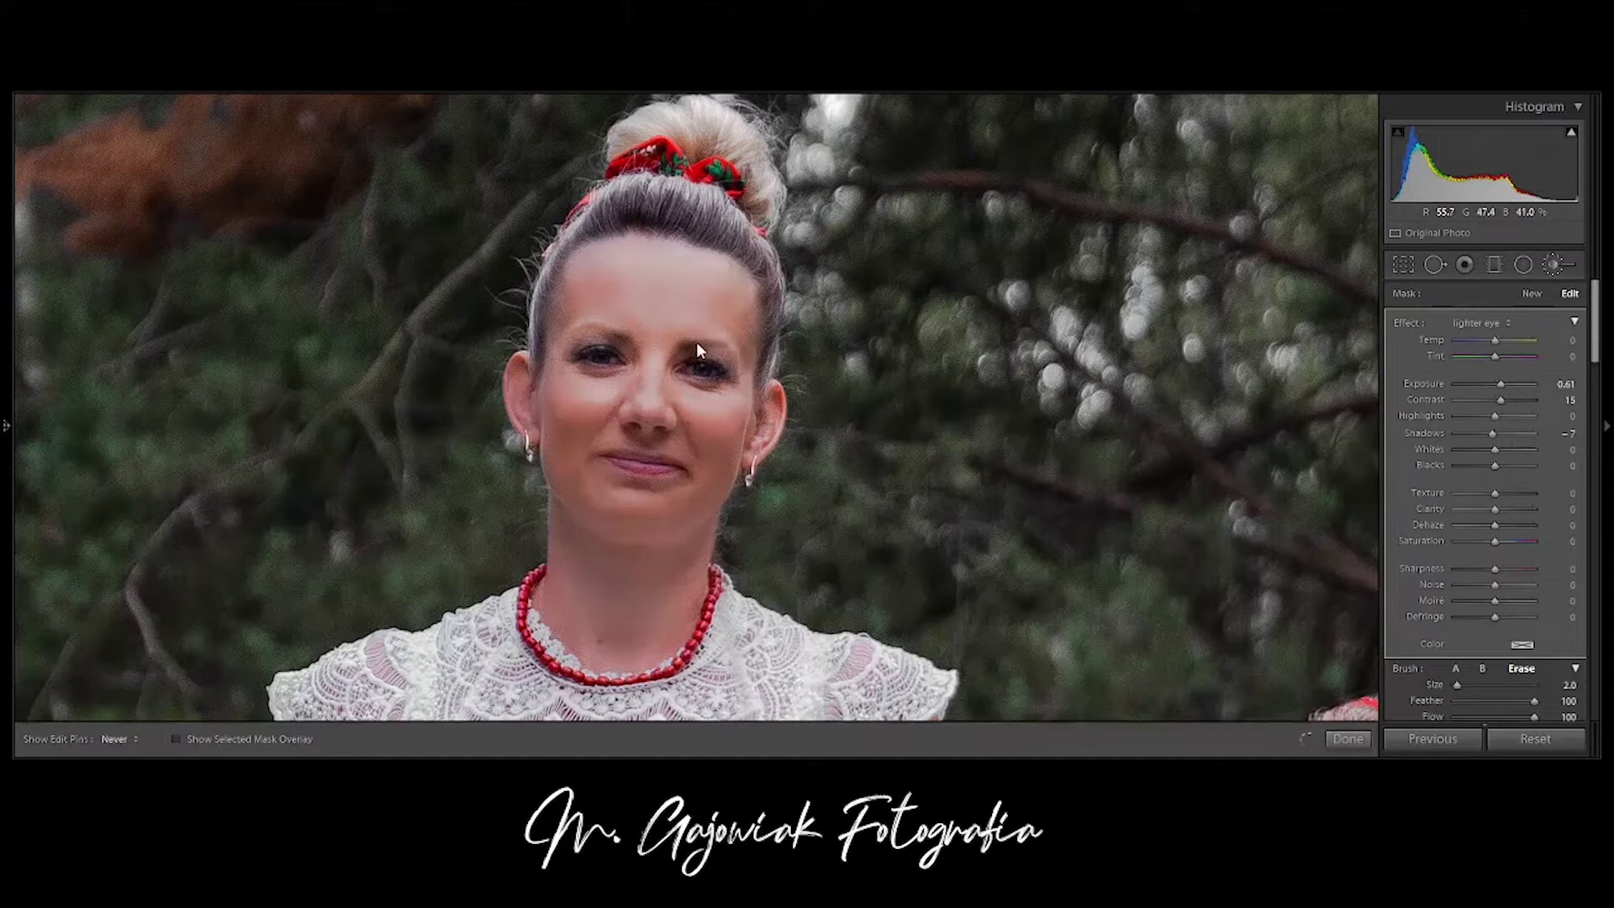
pyautogui.press('h')
pyautogui.click(1329, 738)
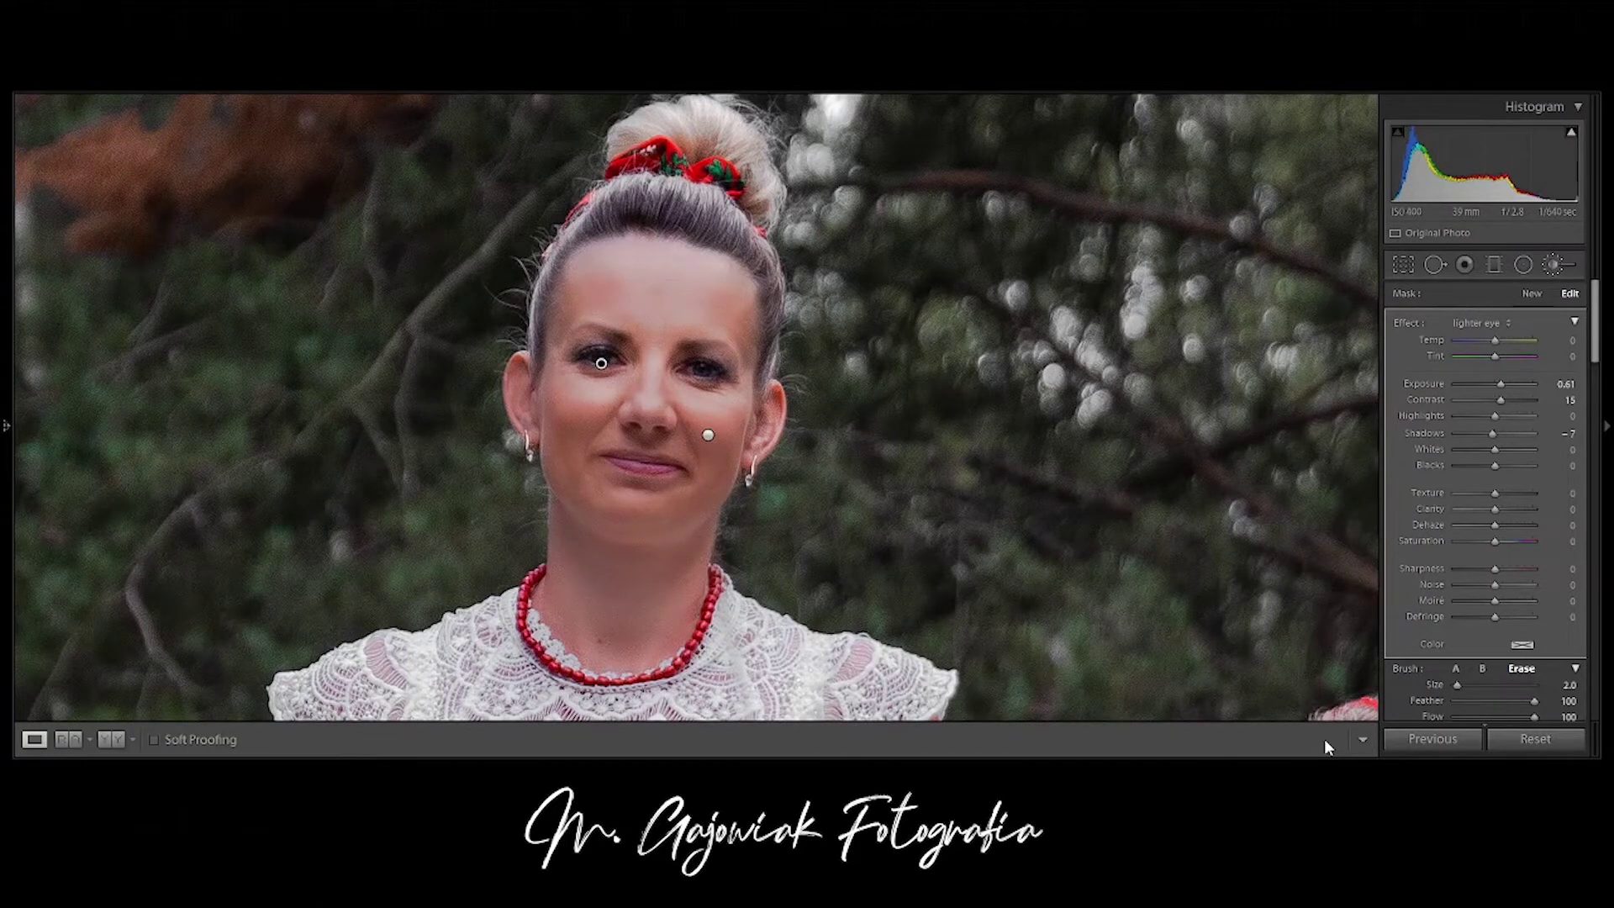
pyautogui.press('z')
pyautogui.press('y')
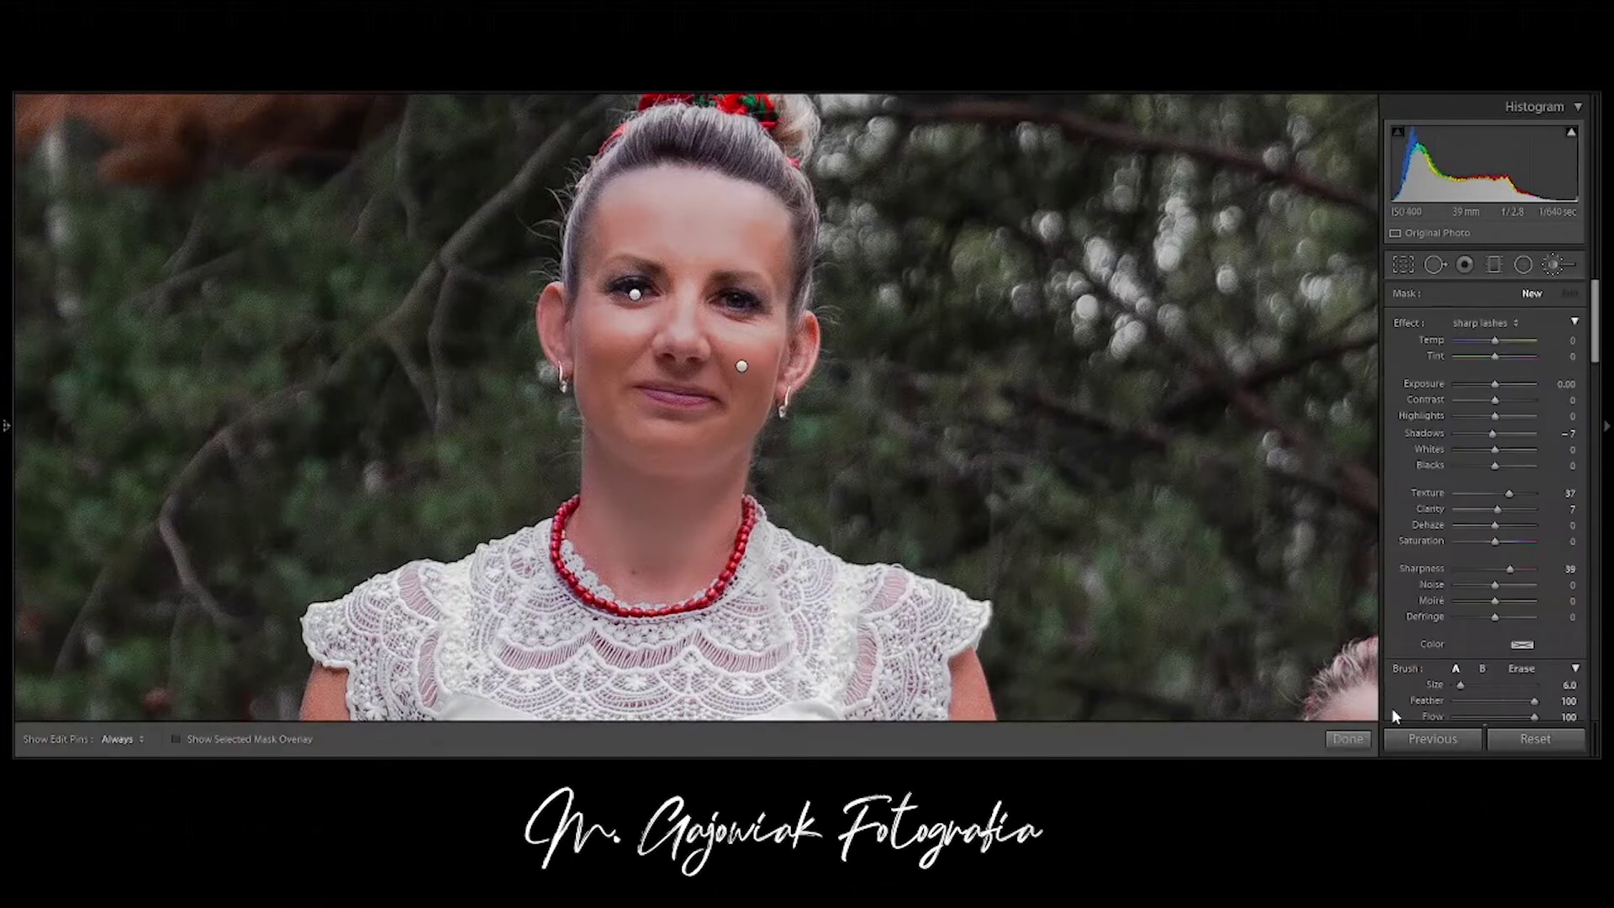
# - Paint the sharp lashes effect along both of the mother's lash lines
pyautogui.hotkey('ctrl', '=')
pyautogui.hotkey('ctrl', '=')
pyautogui.scroll(-3, 811, 337)
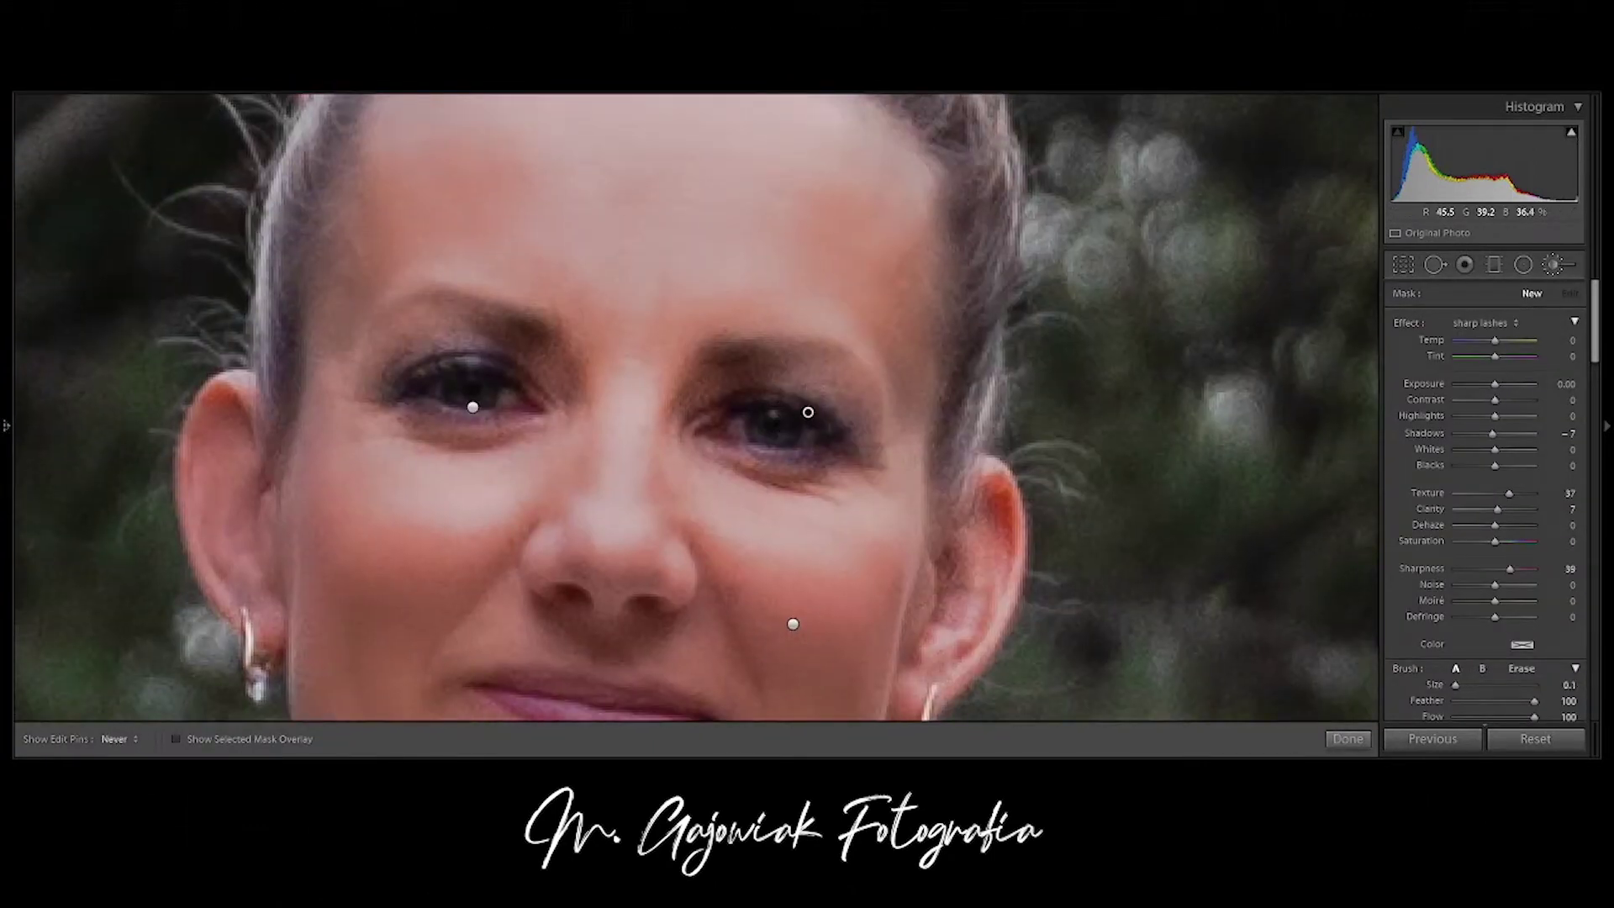
pyautogui.moveTo(820, 391); pyautogui.dragTo(835, 444)
pyautogui.scroll(1, 414, 371)
pyautogui.moveTo(414, 371); pyautogui.dragTo(462, 416)
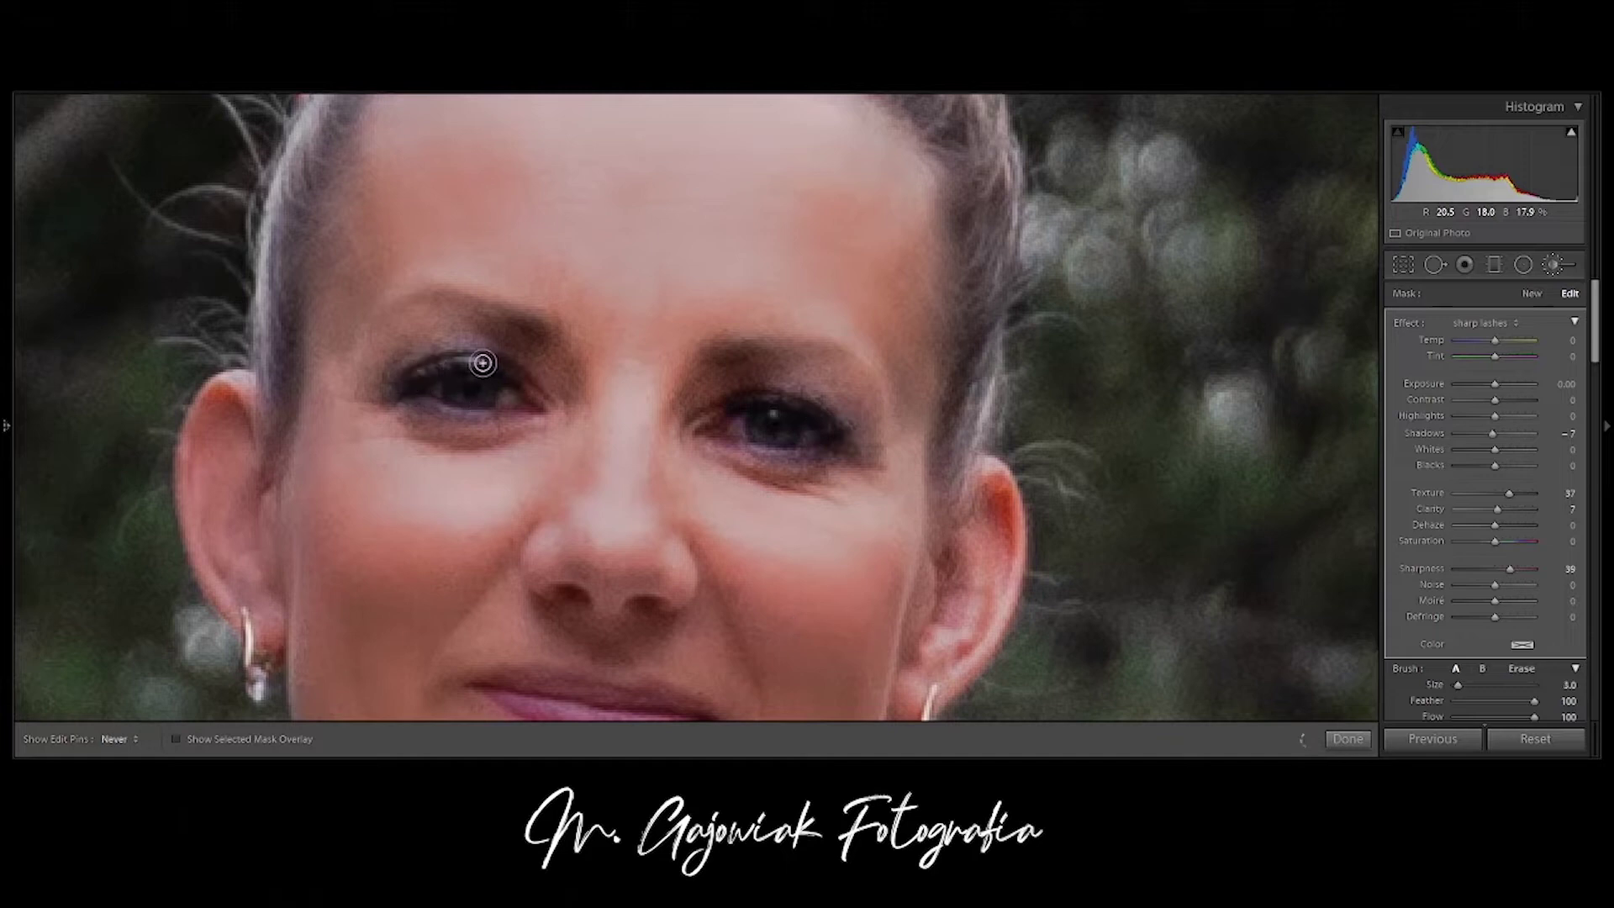
# - Paint the lips with a new brush at saturation 30 and tint 22, then view the full portrait
pyautogui.click(1543, 293)
pyautogui.hotkey('ctrl', '-')
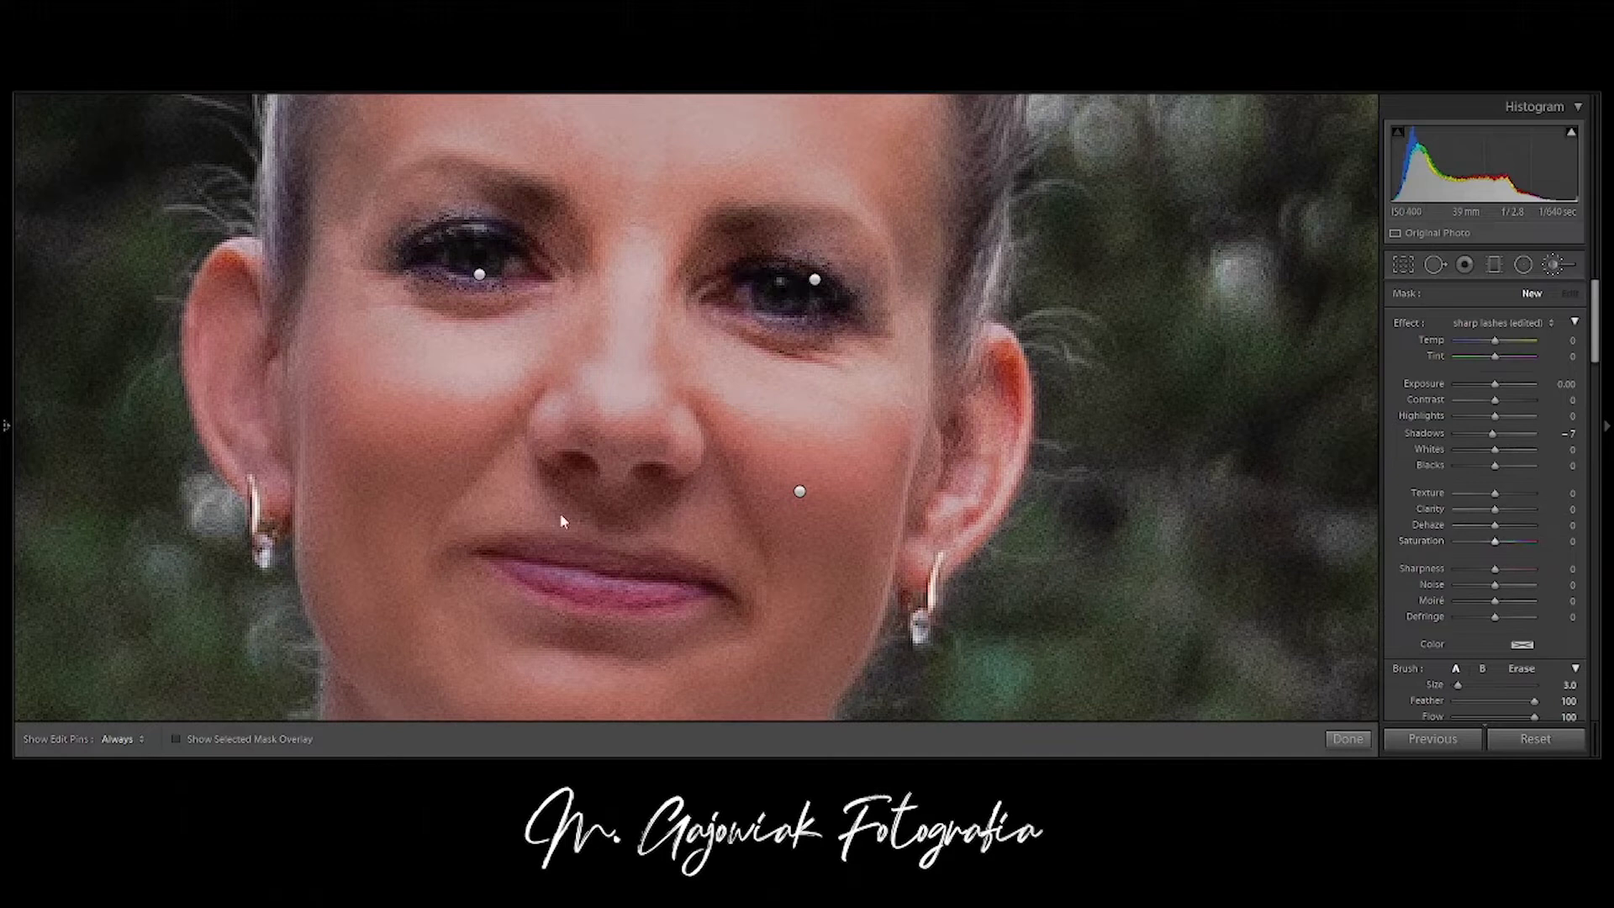
pyautogui.moveTo(607, 566); pyautogui.dragTo(635, 566)
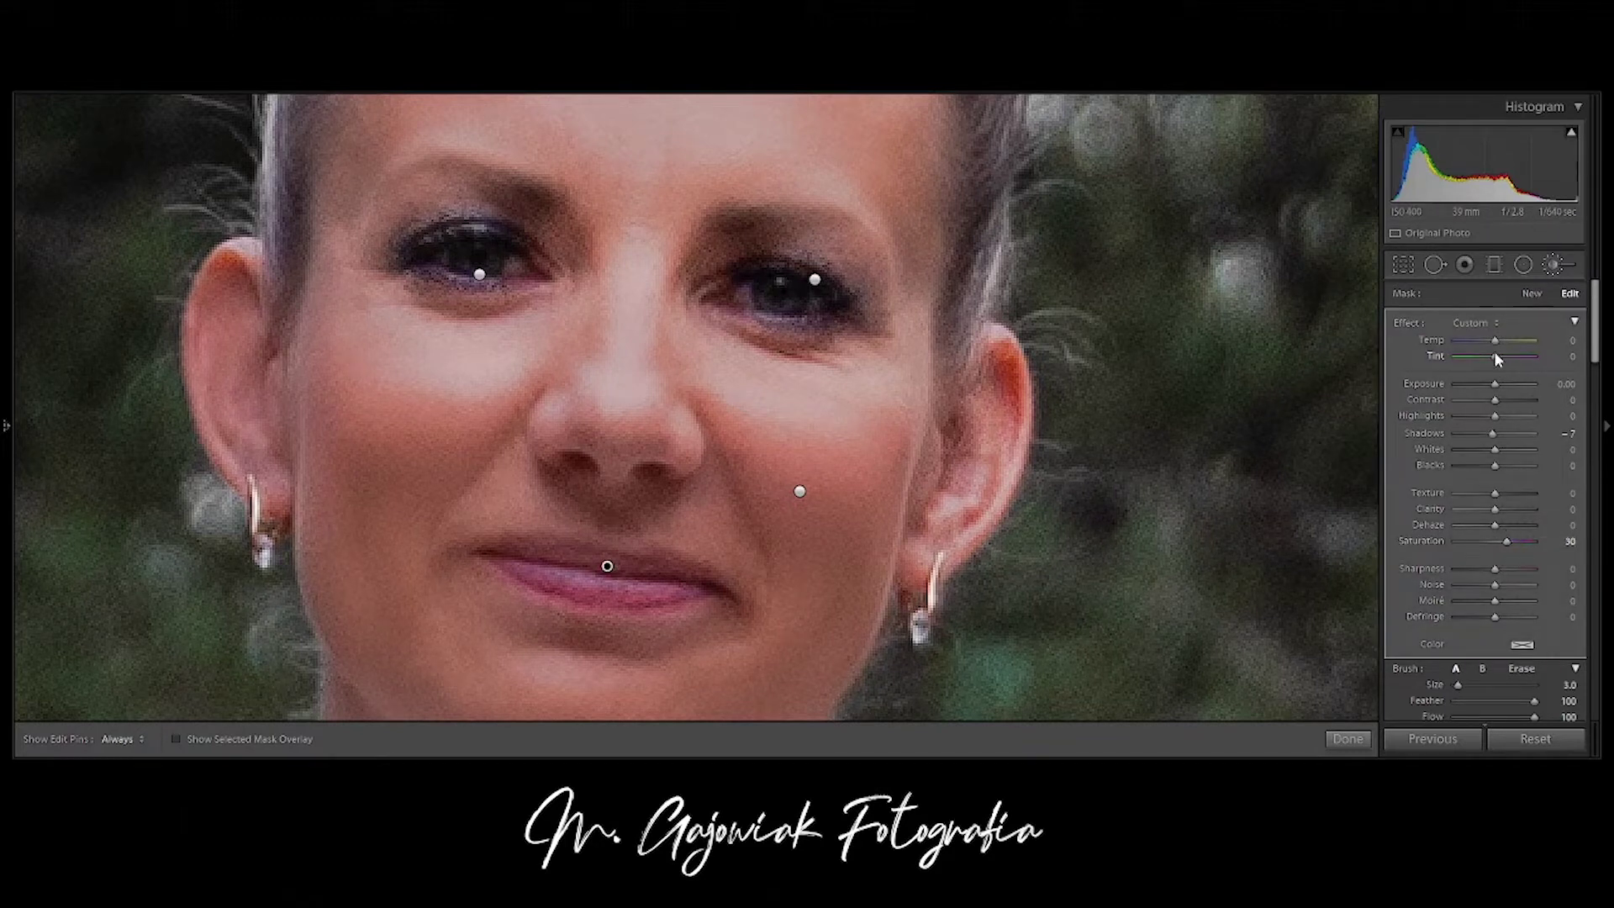
pyautogui.press('h')
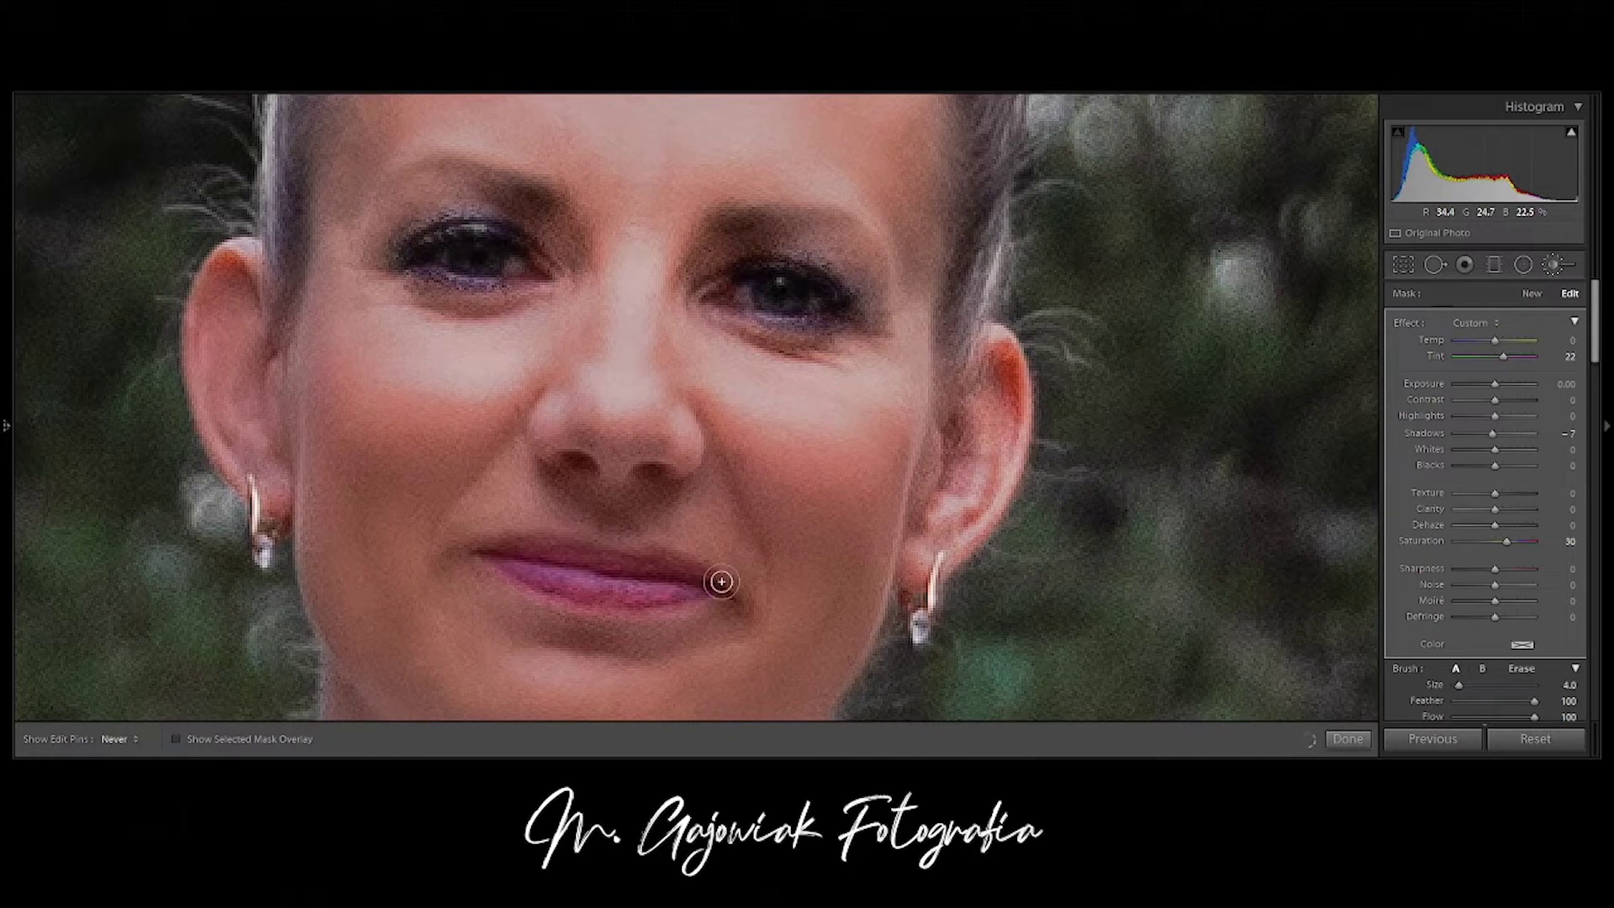
pyautogui.press('h')
pyautogui.hotkey('ctrl', '-')
pyautogui.hotkey('ctrl', '-')
pyautogui.click(1362, 738)
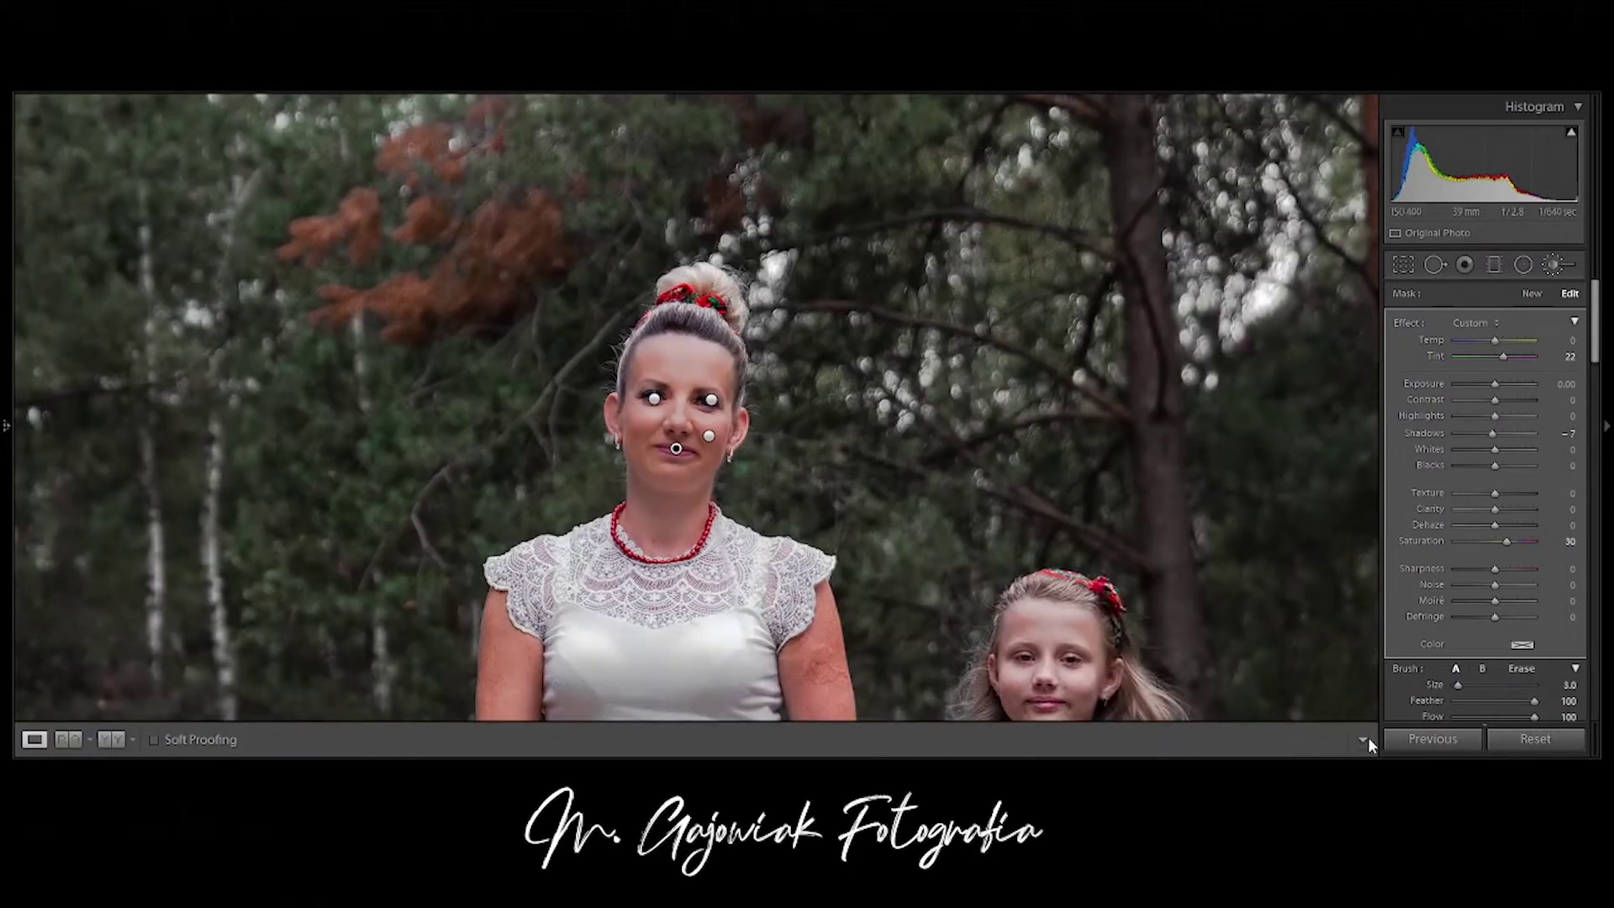
pyautogui.hotkey('ctrl', '-')
# - Paint smooth face (Texture -54, Clarity -59) over the older girl's cheeks, chin, forehead and nose
pyautogui.click(803, 391)
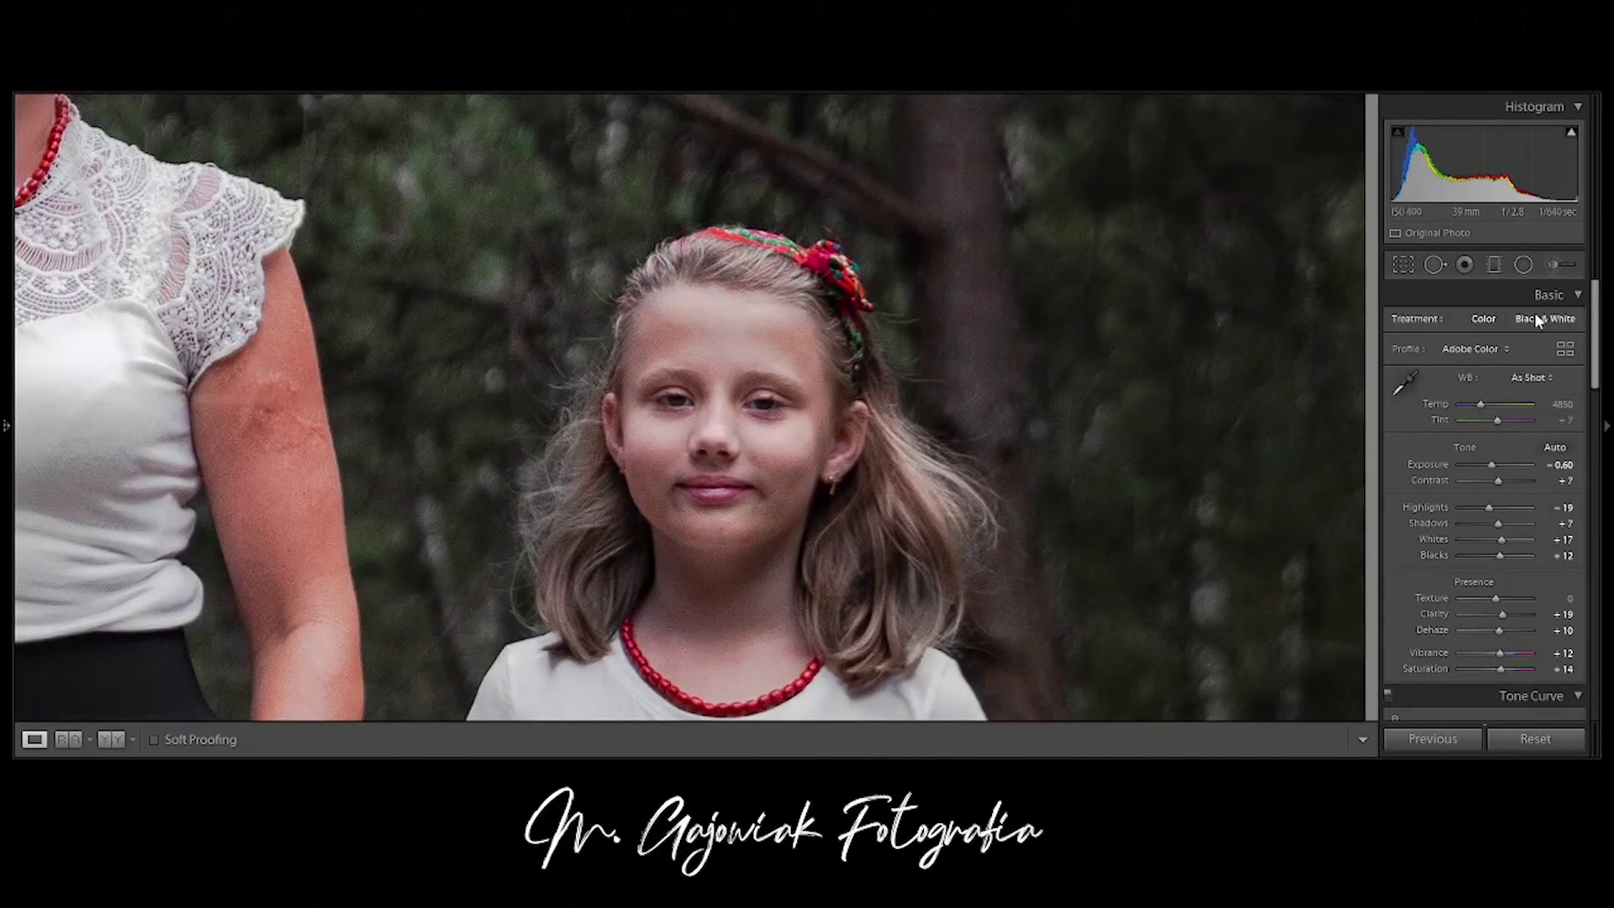
pyautogui.click(1555, 266)
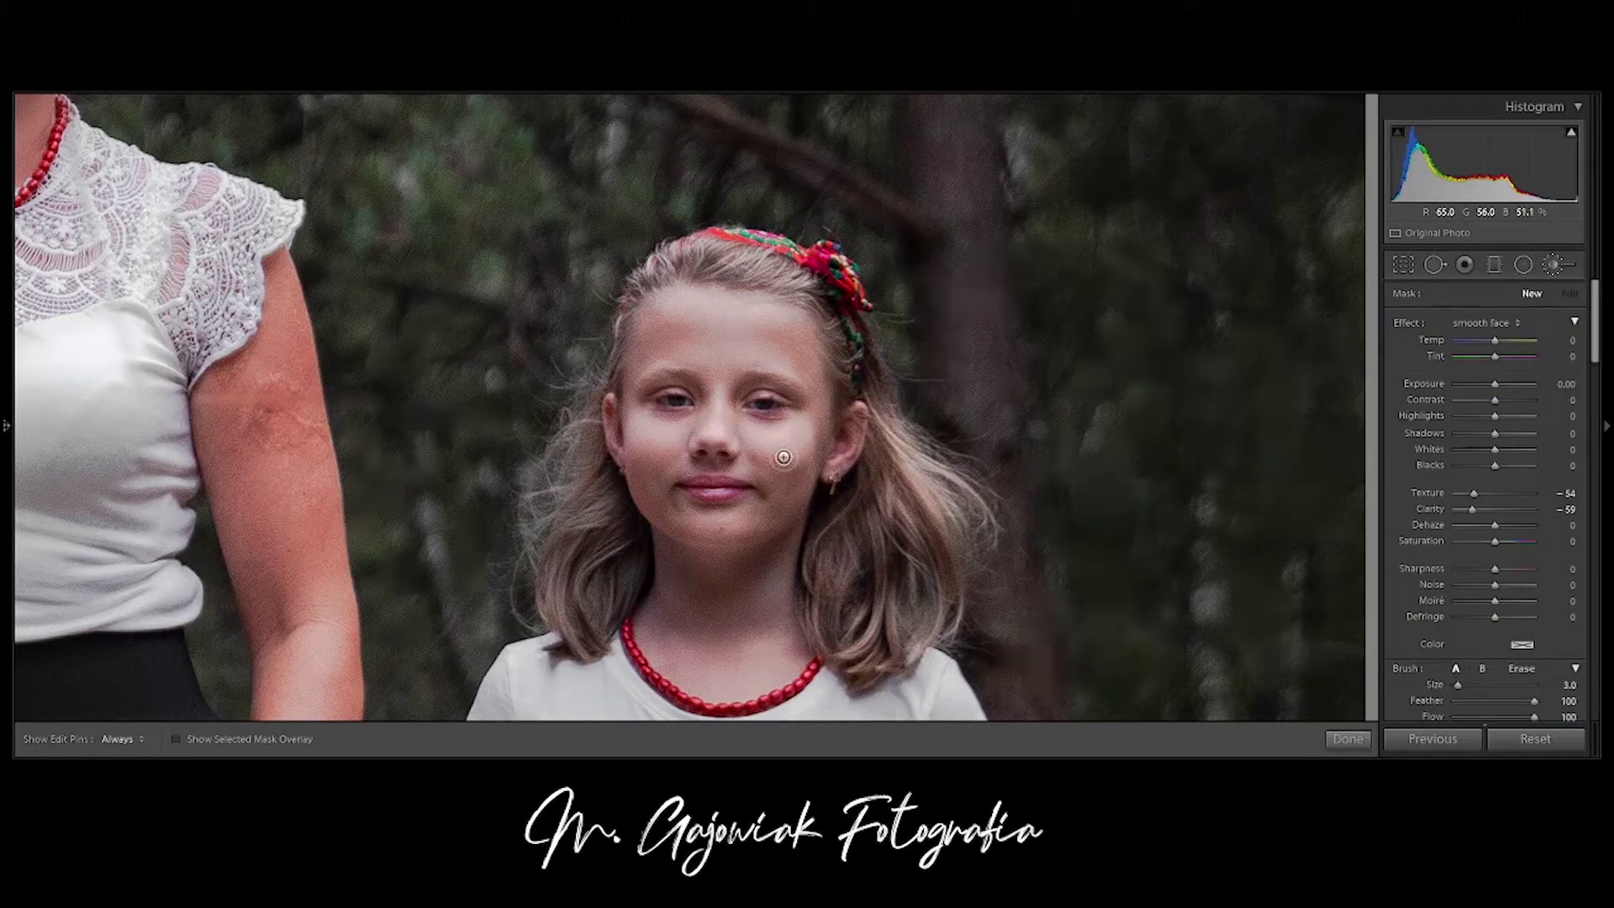
pyautogui.press('h')
pyautogui.press(']')
pyautogui.moveTo(698, 337); pyautogui.dragTo(671, 443)
pyautogui.press('[')
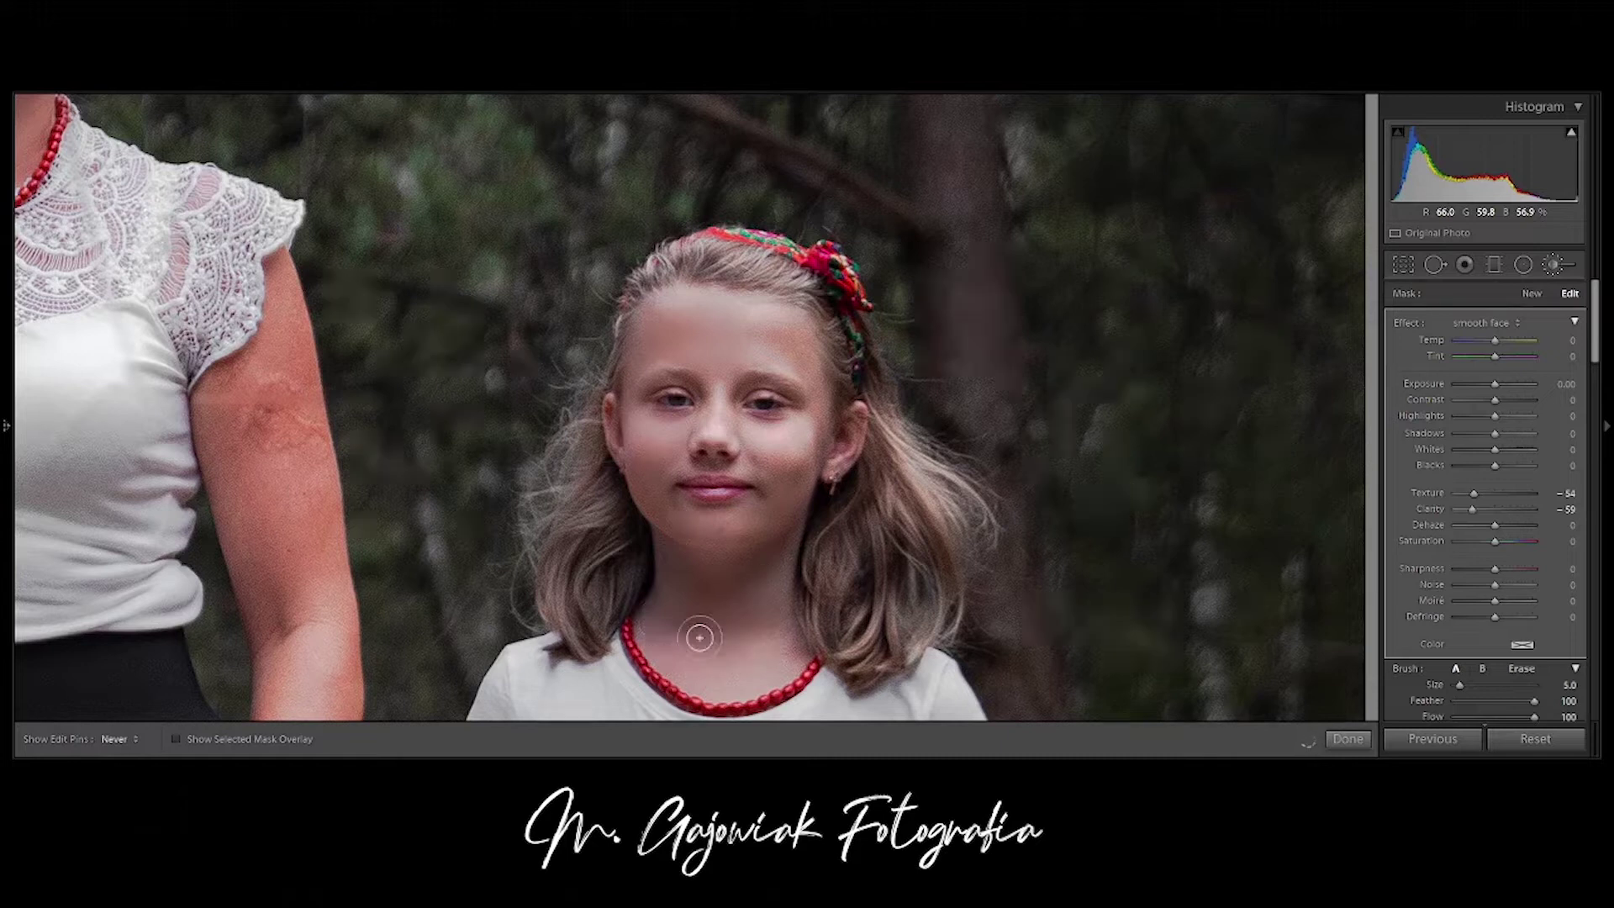
pyautogui.press('[')
pyautogui.press(']')
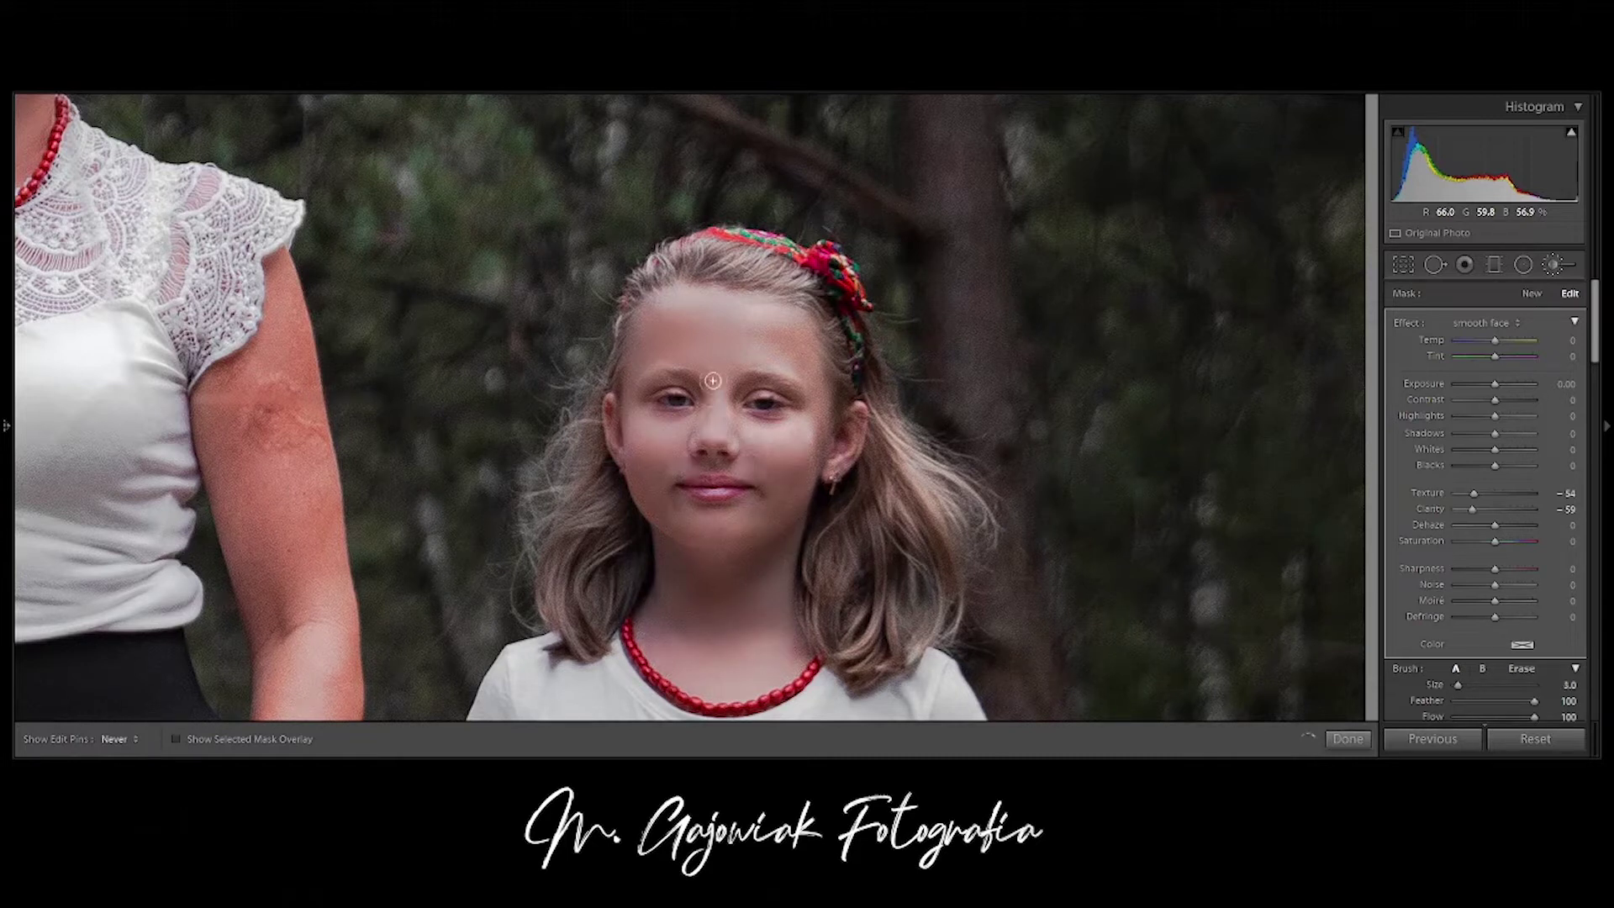
pyautogui.press('[')
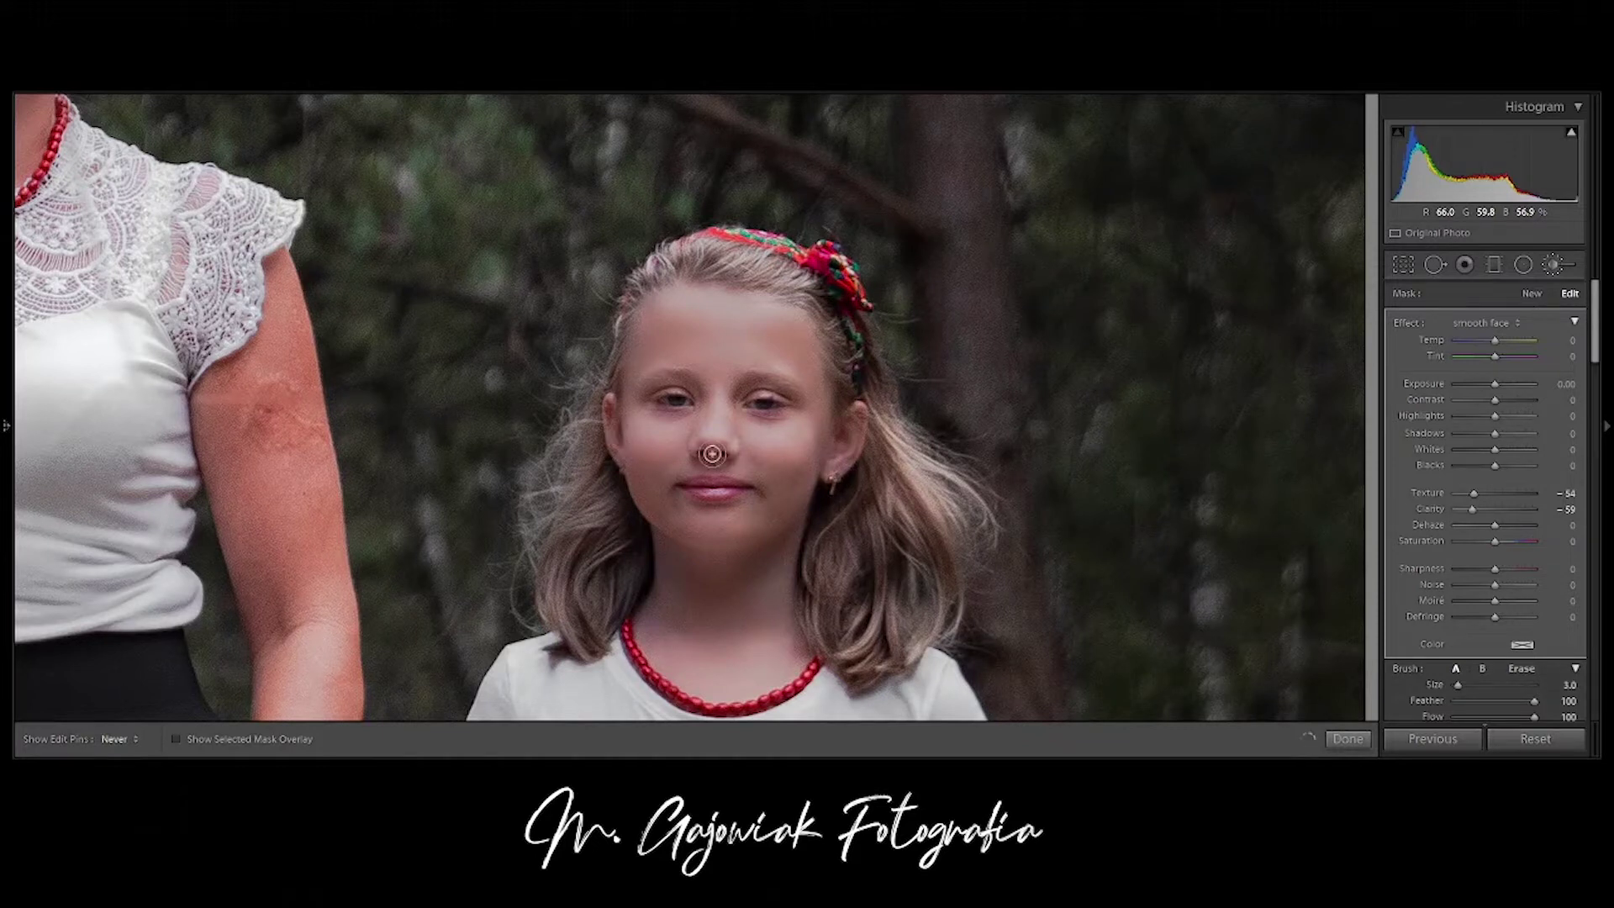
pyautogui.press('h')
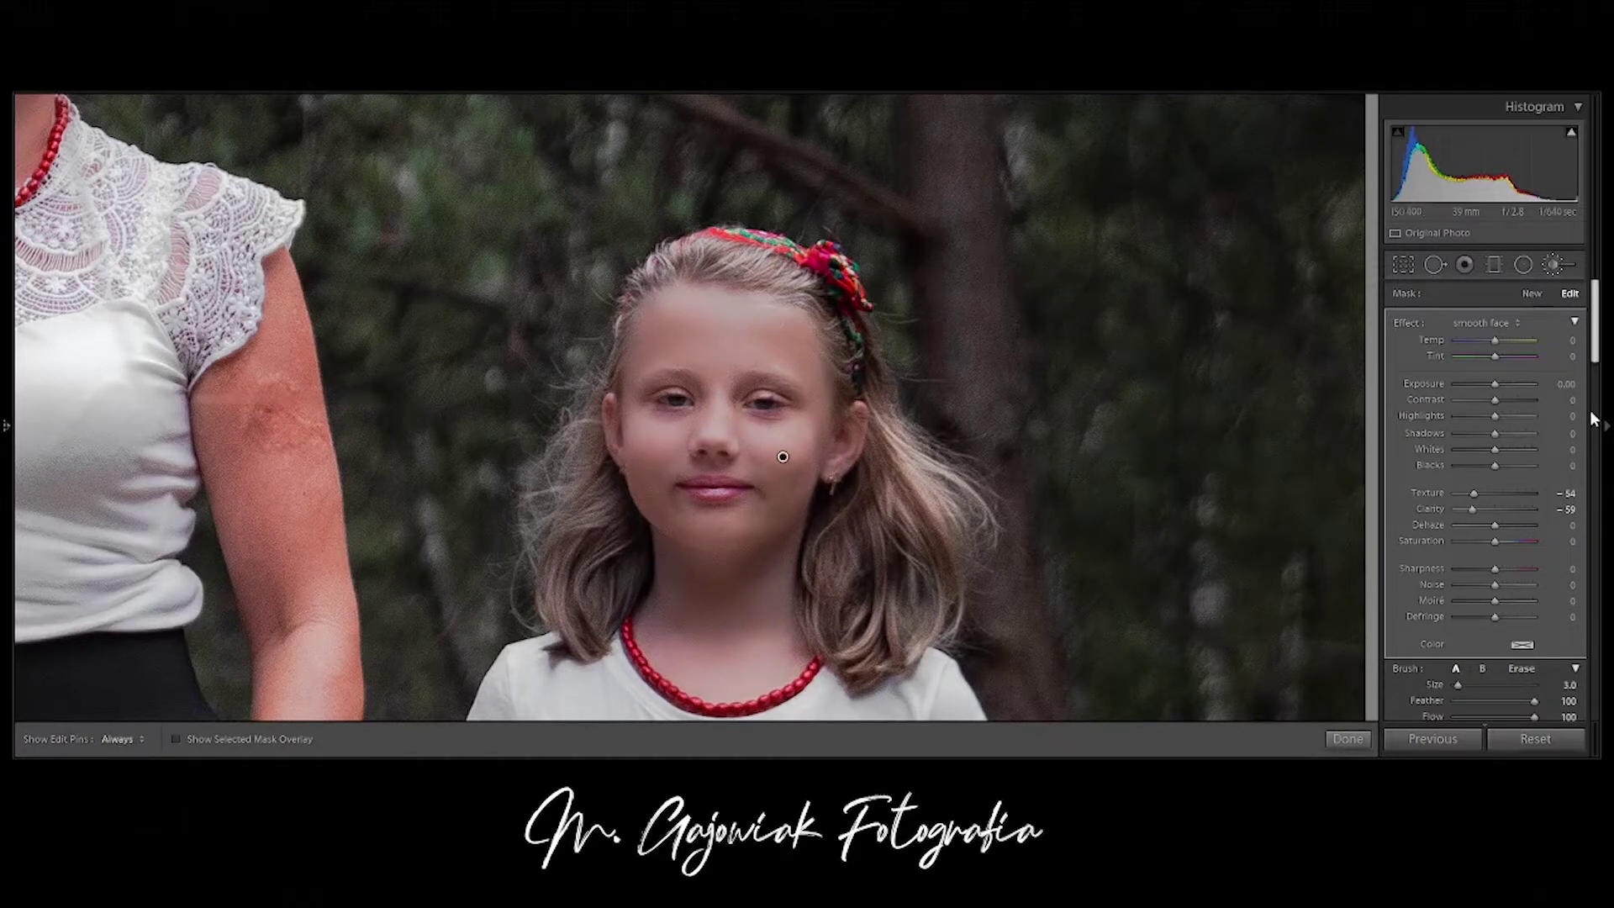
pyautogui.click(1533, 295)
# - Paint the 'lighter eye' brush over the older girl's eyes, undoing one stray stroke
pyautogui.hotkey('ctrl', '=')
pyautogui.hotkey('ctrl', '=')
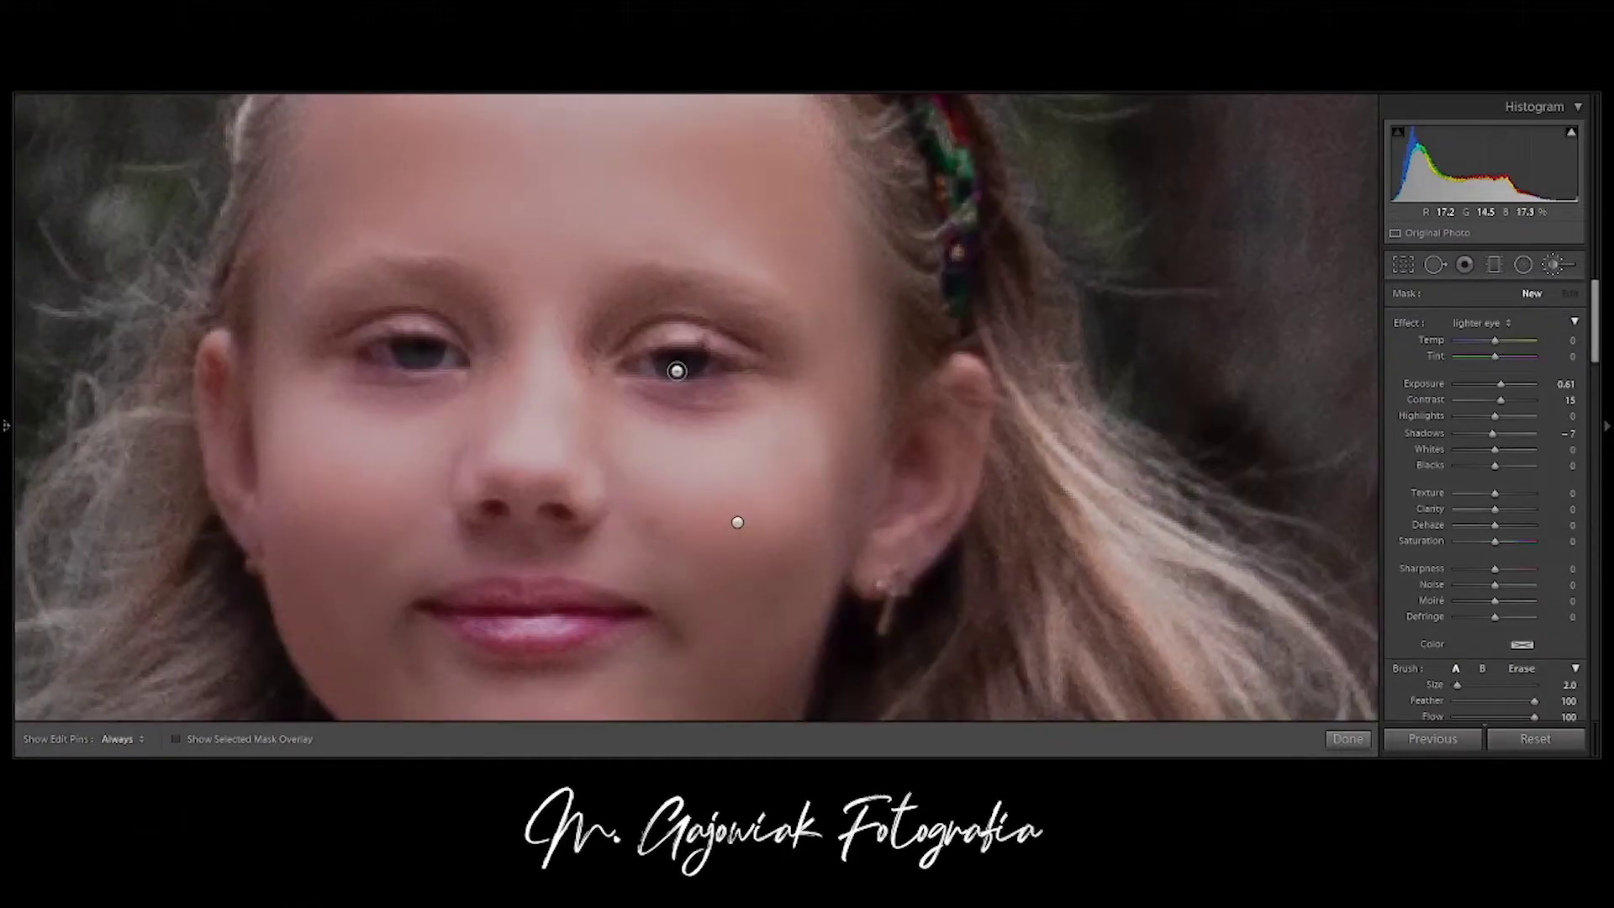
pyautogui.moveTo(699, 362); pyautogui.dragTo(676, 371)
pyautogui.press('h')
pyautogui.press('h')
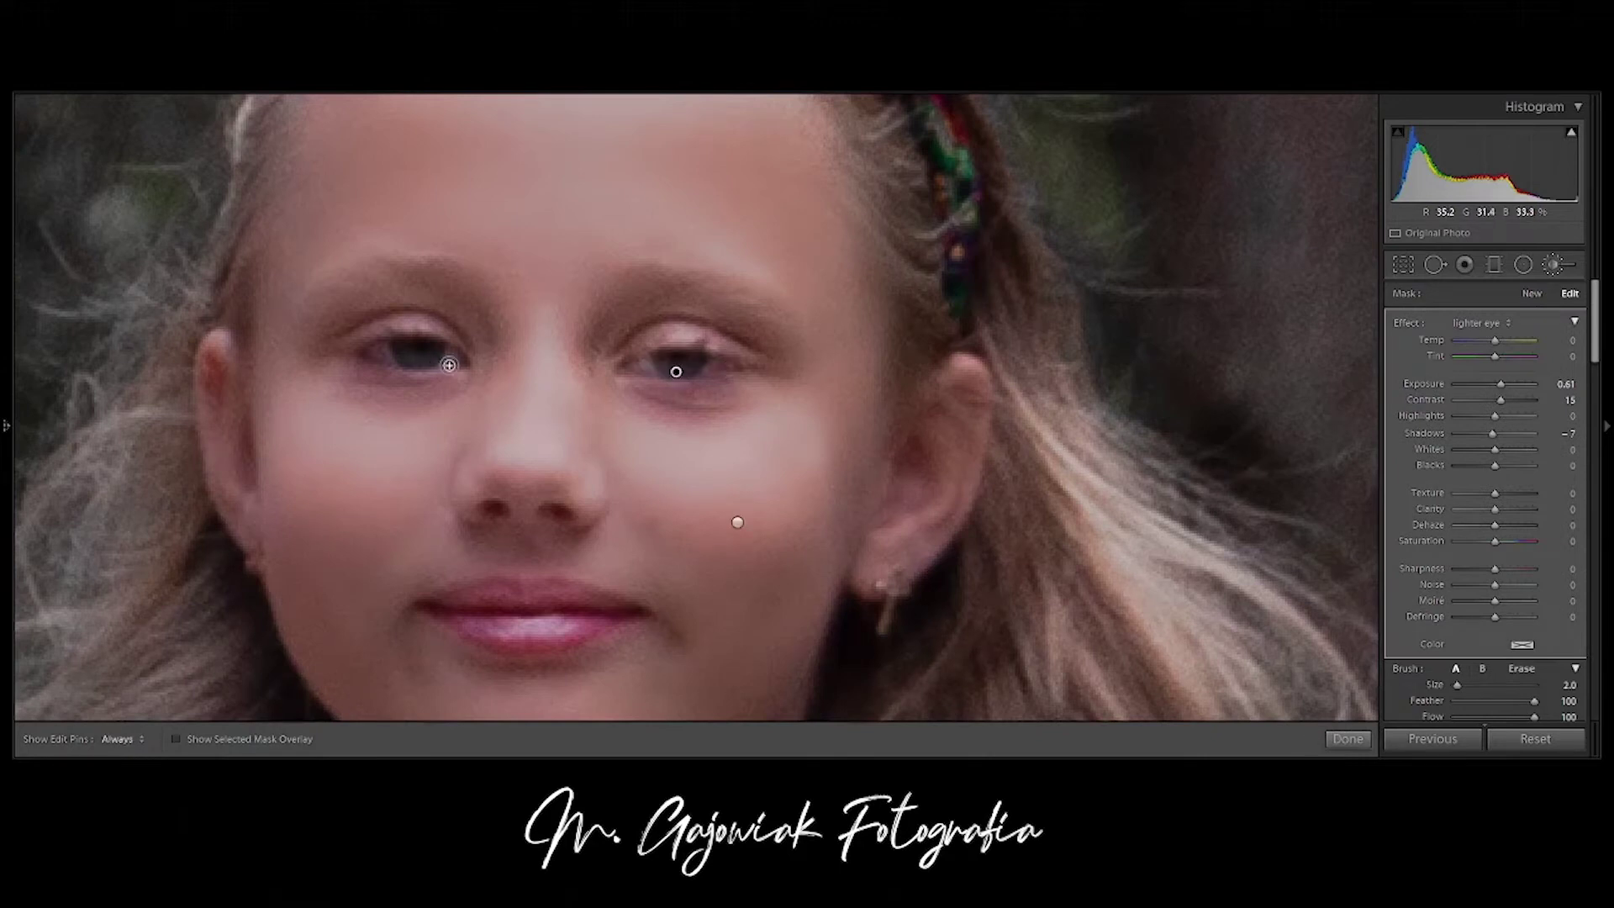
pyautogui.hotkey('ctrl', 'z')
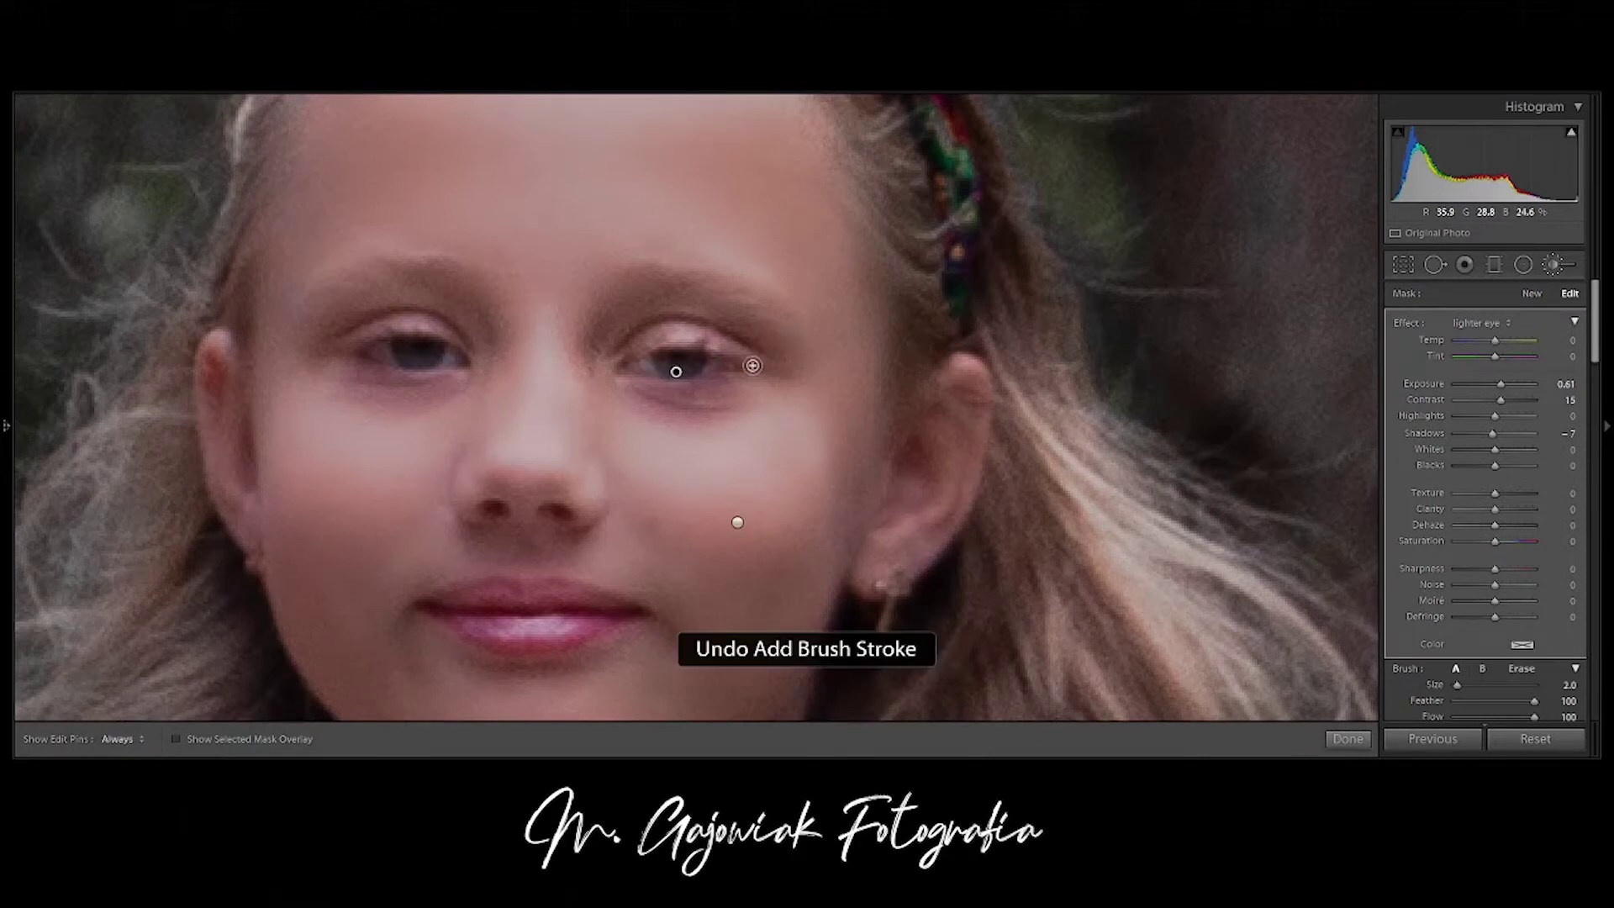
pyautogui.press('h')
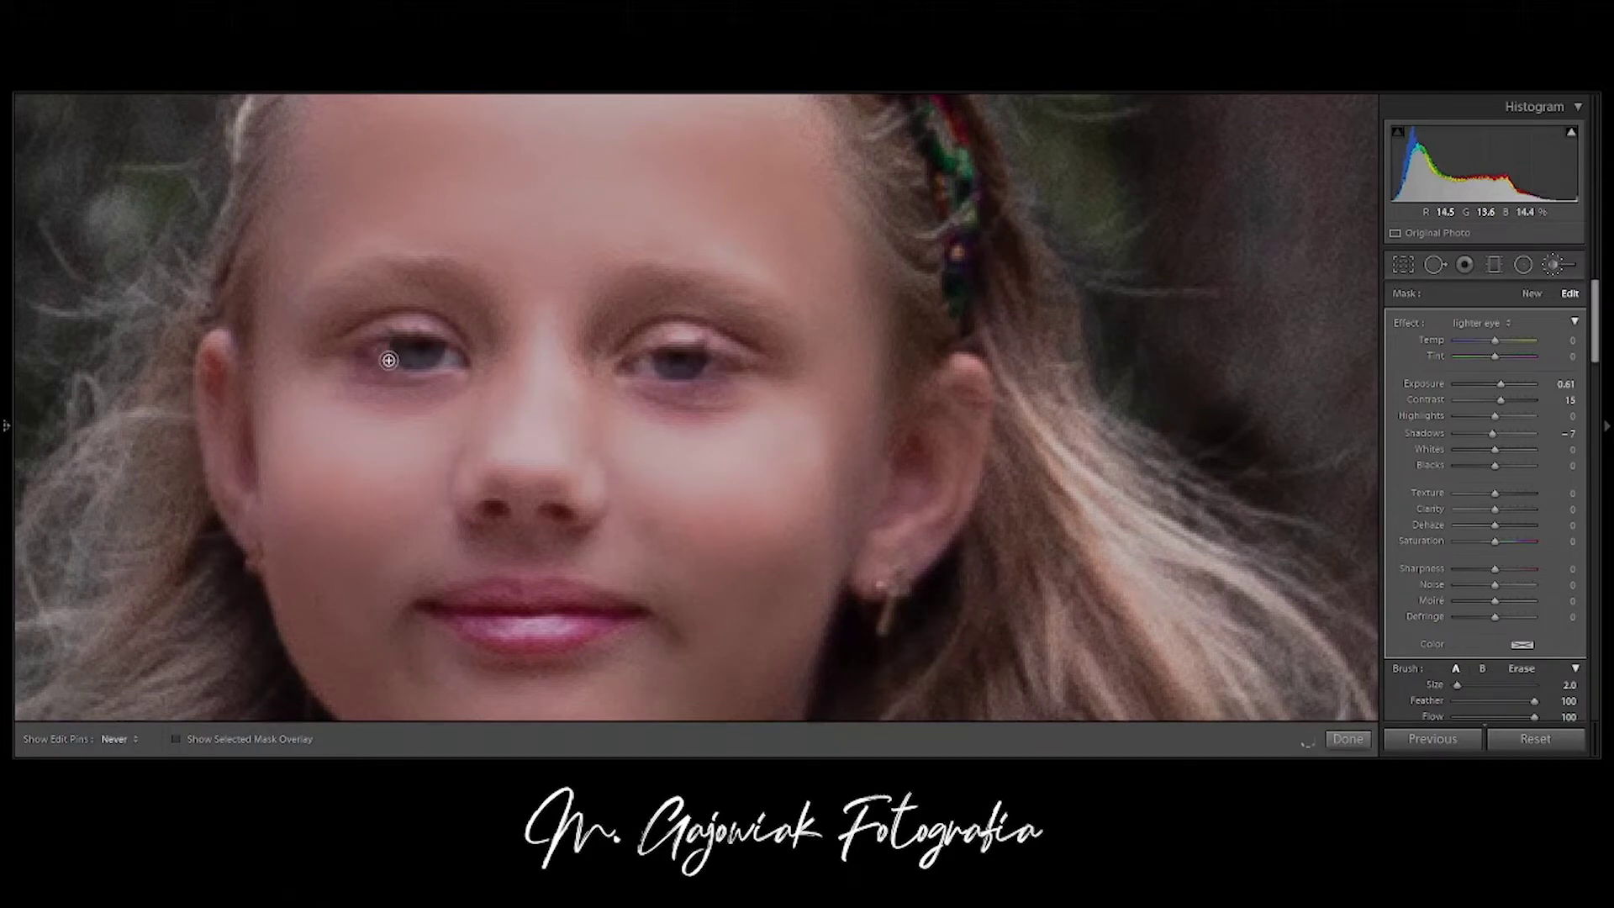
pyautogui.press('z')
# - Lower Shadows on the older girl's brow mask and enlarge the brush to size 4
pyautogui.click(1344, 740)
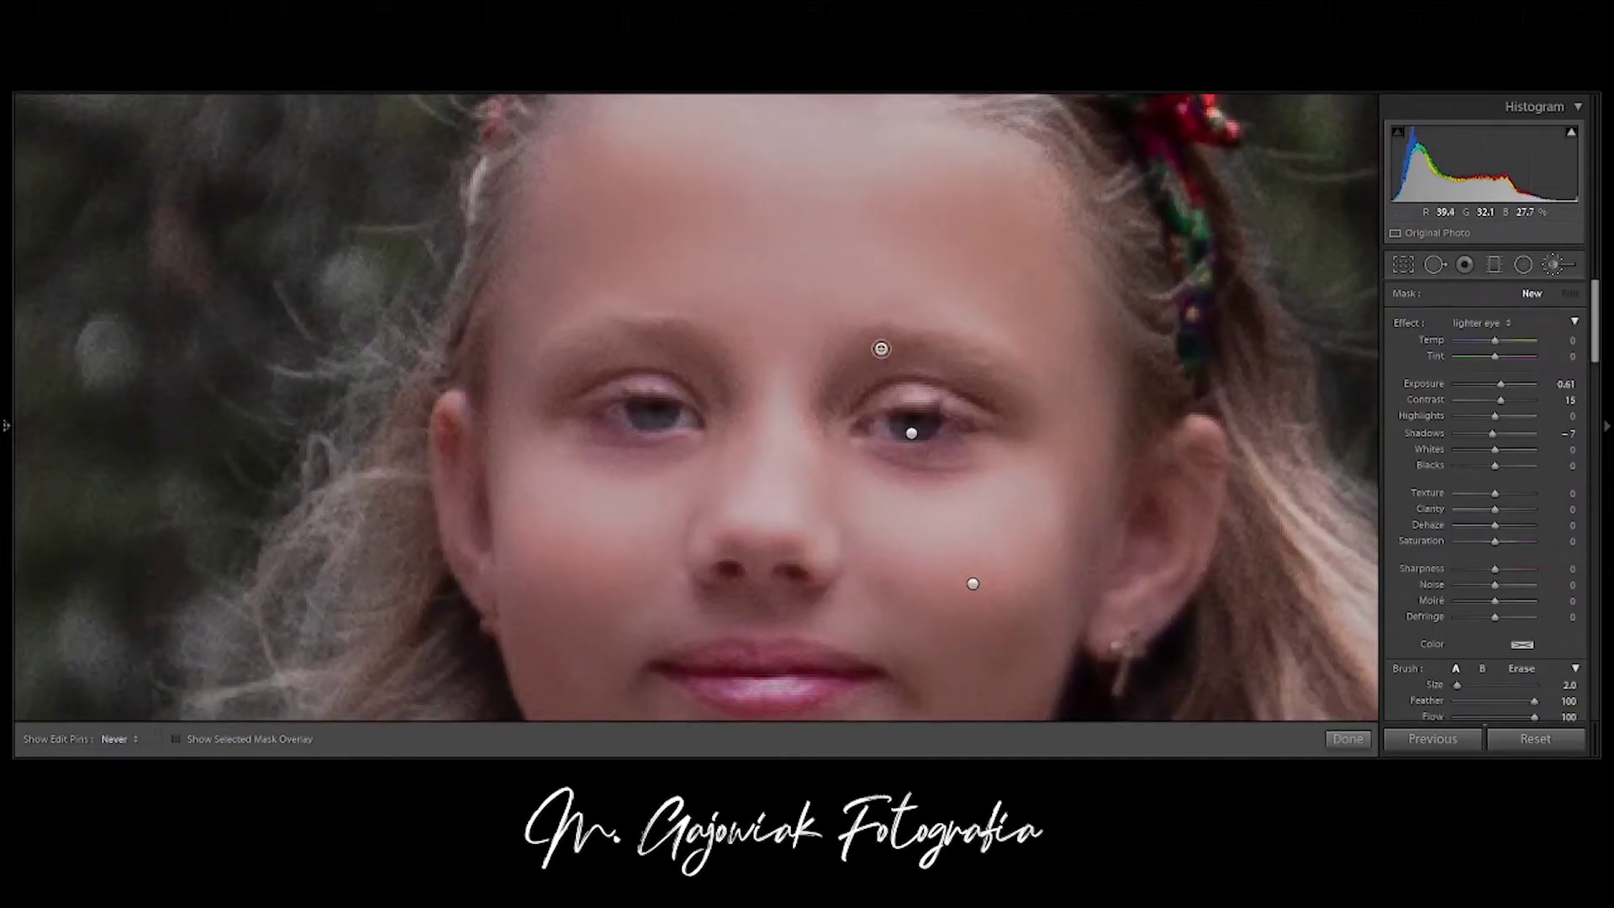
pyautogui.click(881, 348)
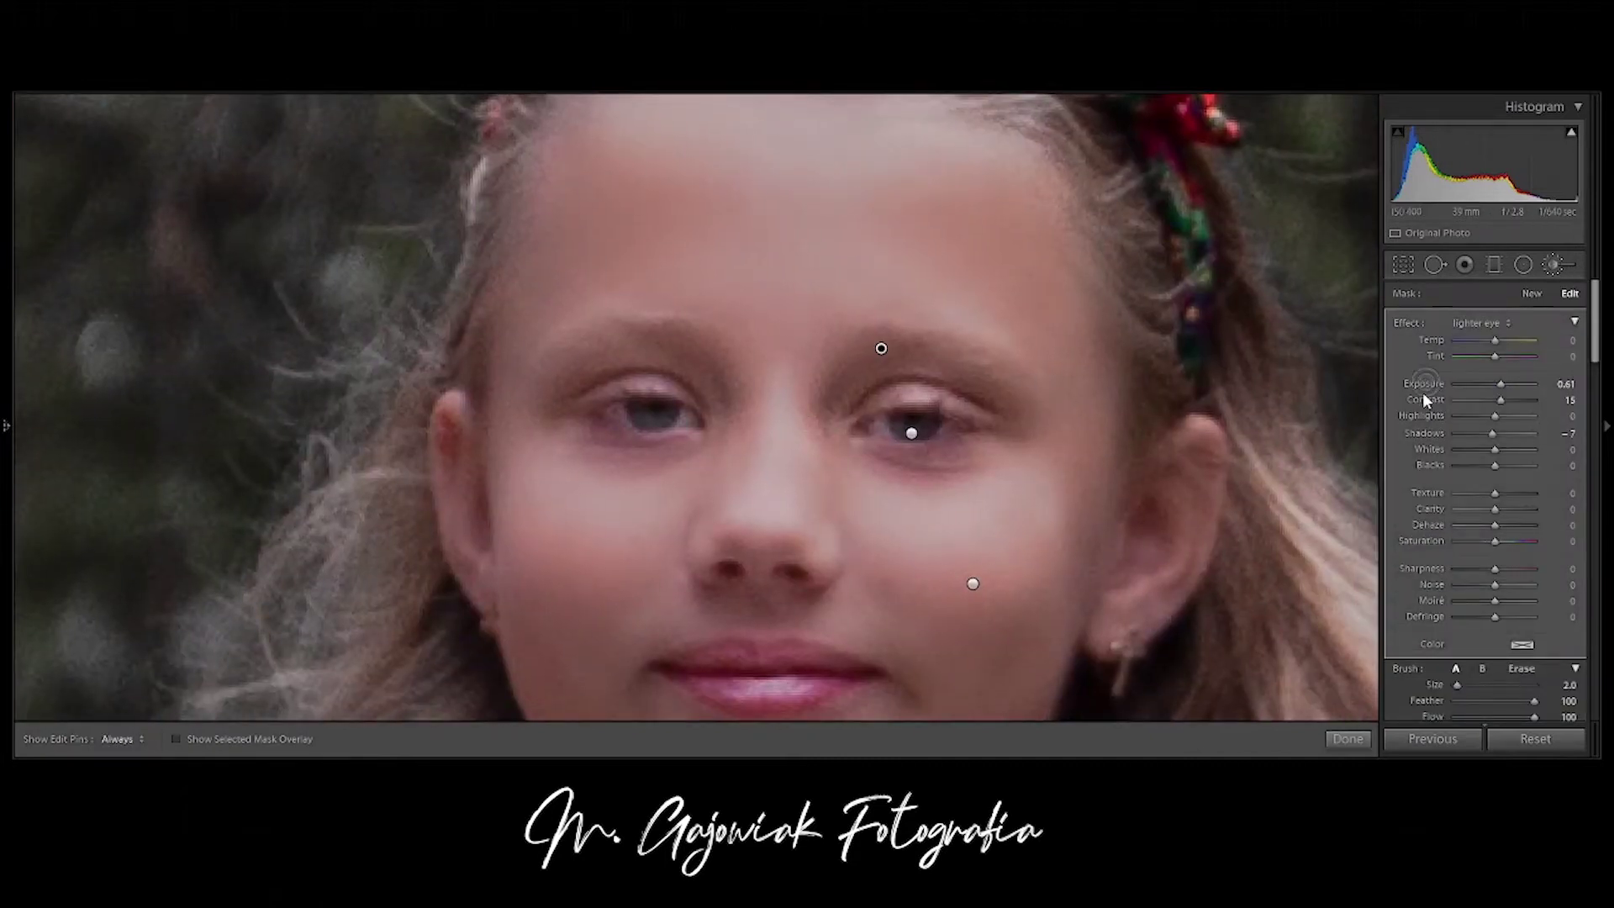
pyautogui.moveTo(1494, 433); pyautogui.dragTo(1483, 439)
pyautogui.press(']')
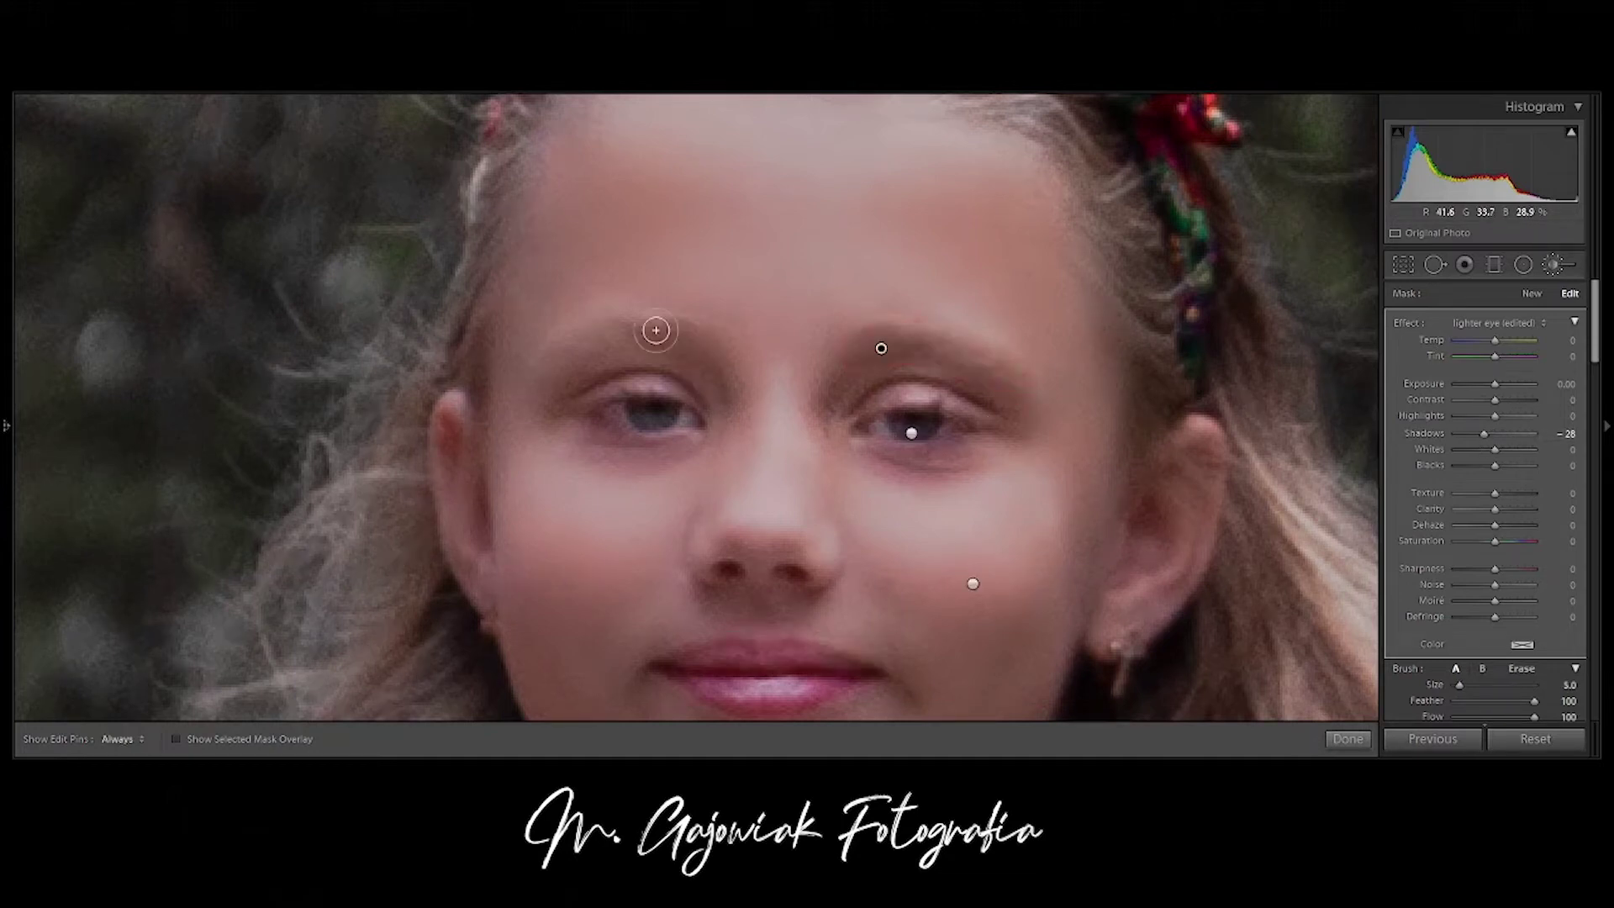
pyautogui.press('z')
pyautogui.press(']')
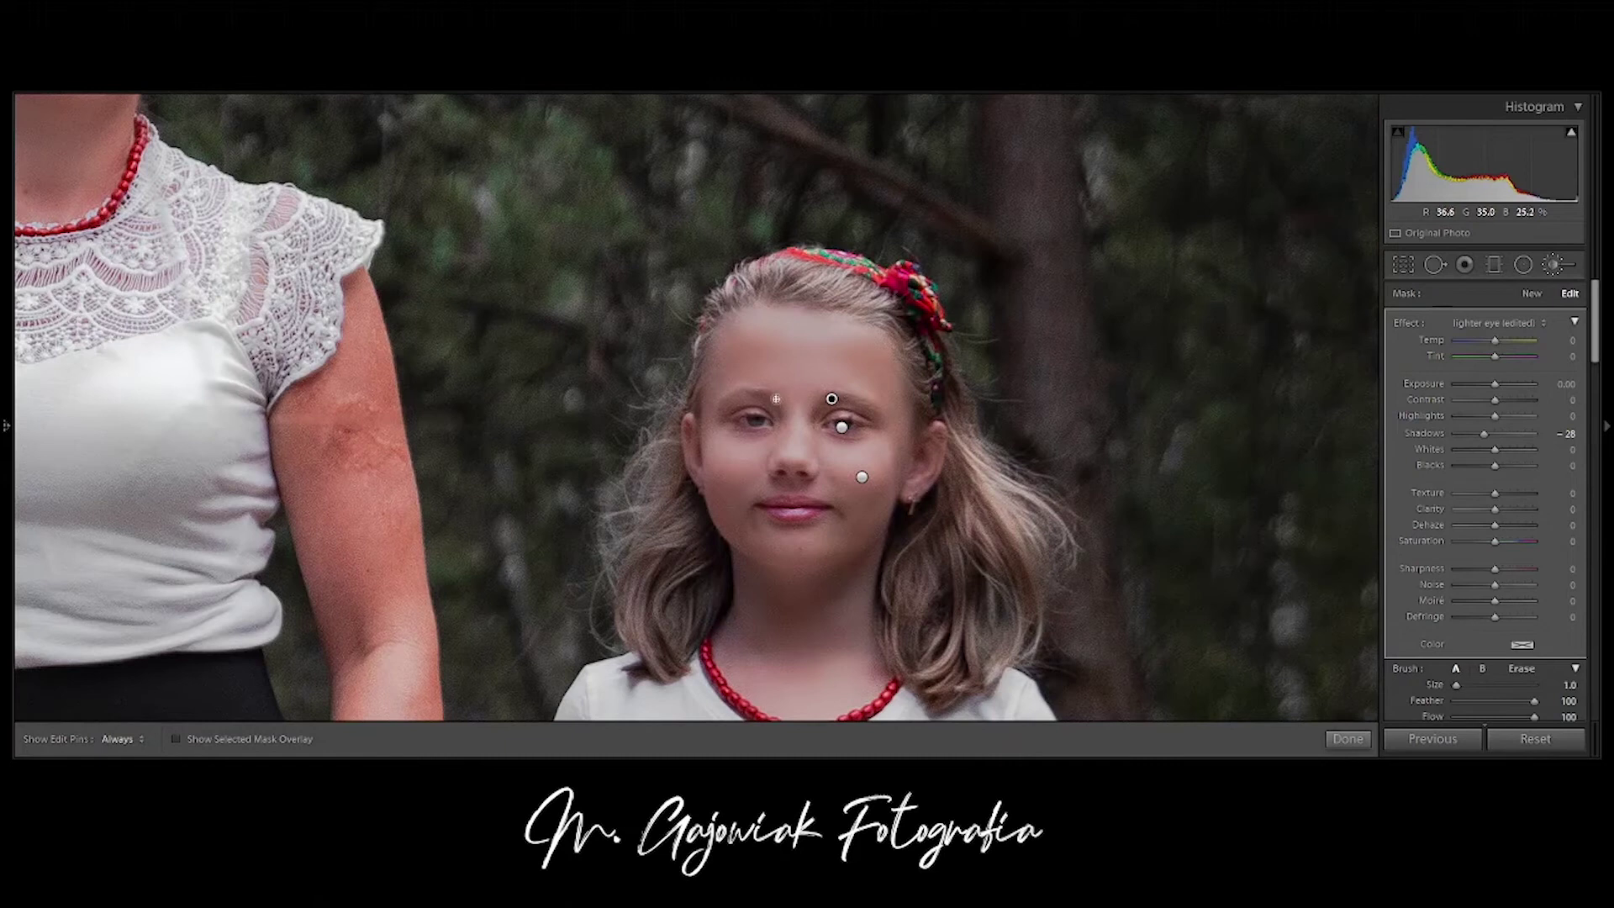
pyautogui.moveTo(832, 399); pyautogui.dragTo(872, 409)
pyautogui.hotkey('ctrl', 'z')
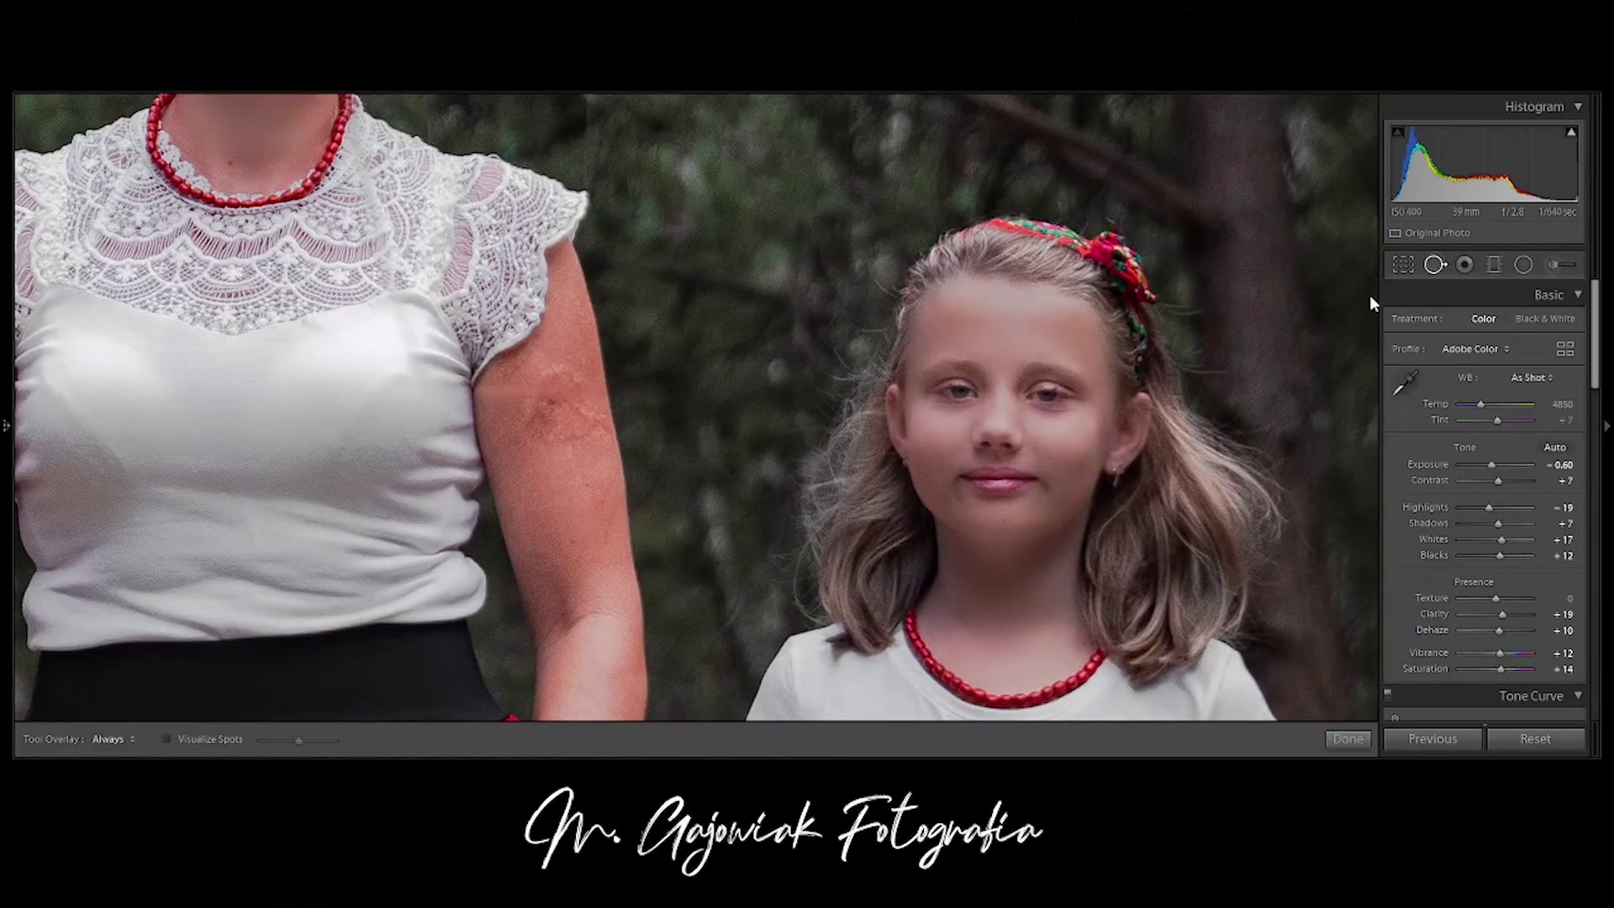
# - Heal the cheek blemish and paint pink lips (tint 22, saturation 35) at brush size 2
pyautogui.click(1434, 265)
pyautogui.click(1038, 449)
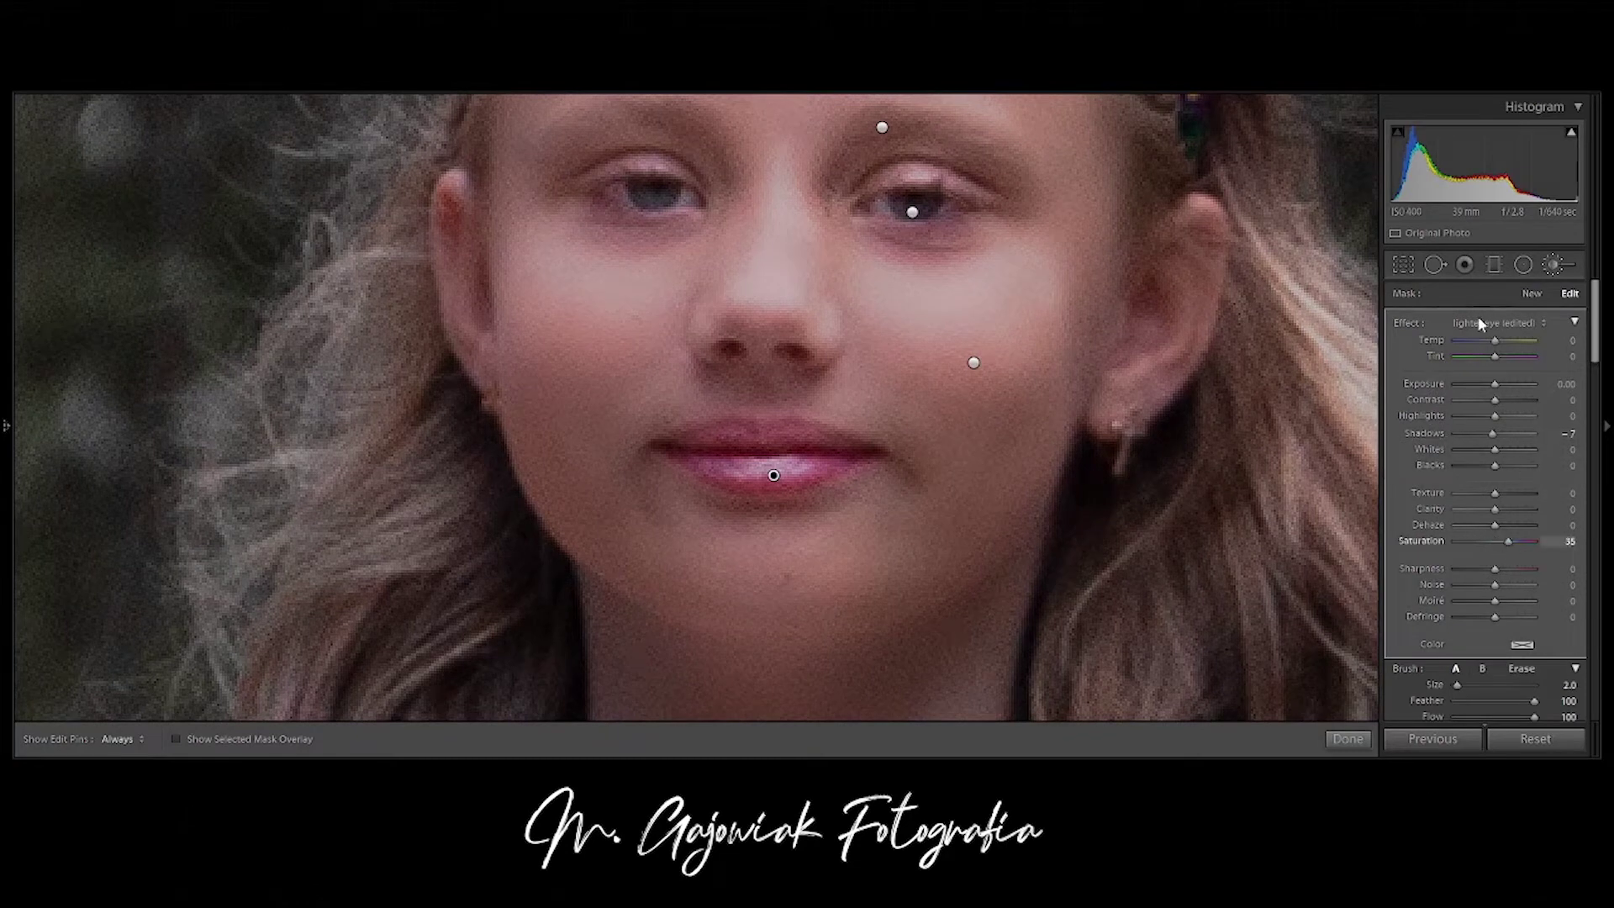
pyautogui.press('[')
pyautogui.press('[')
pyautogui.press('[')
pyautogui.moveTo(733, 443); pyautogui.dragTo(735, 502)
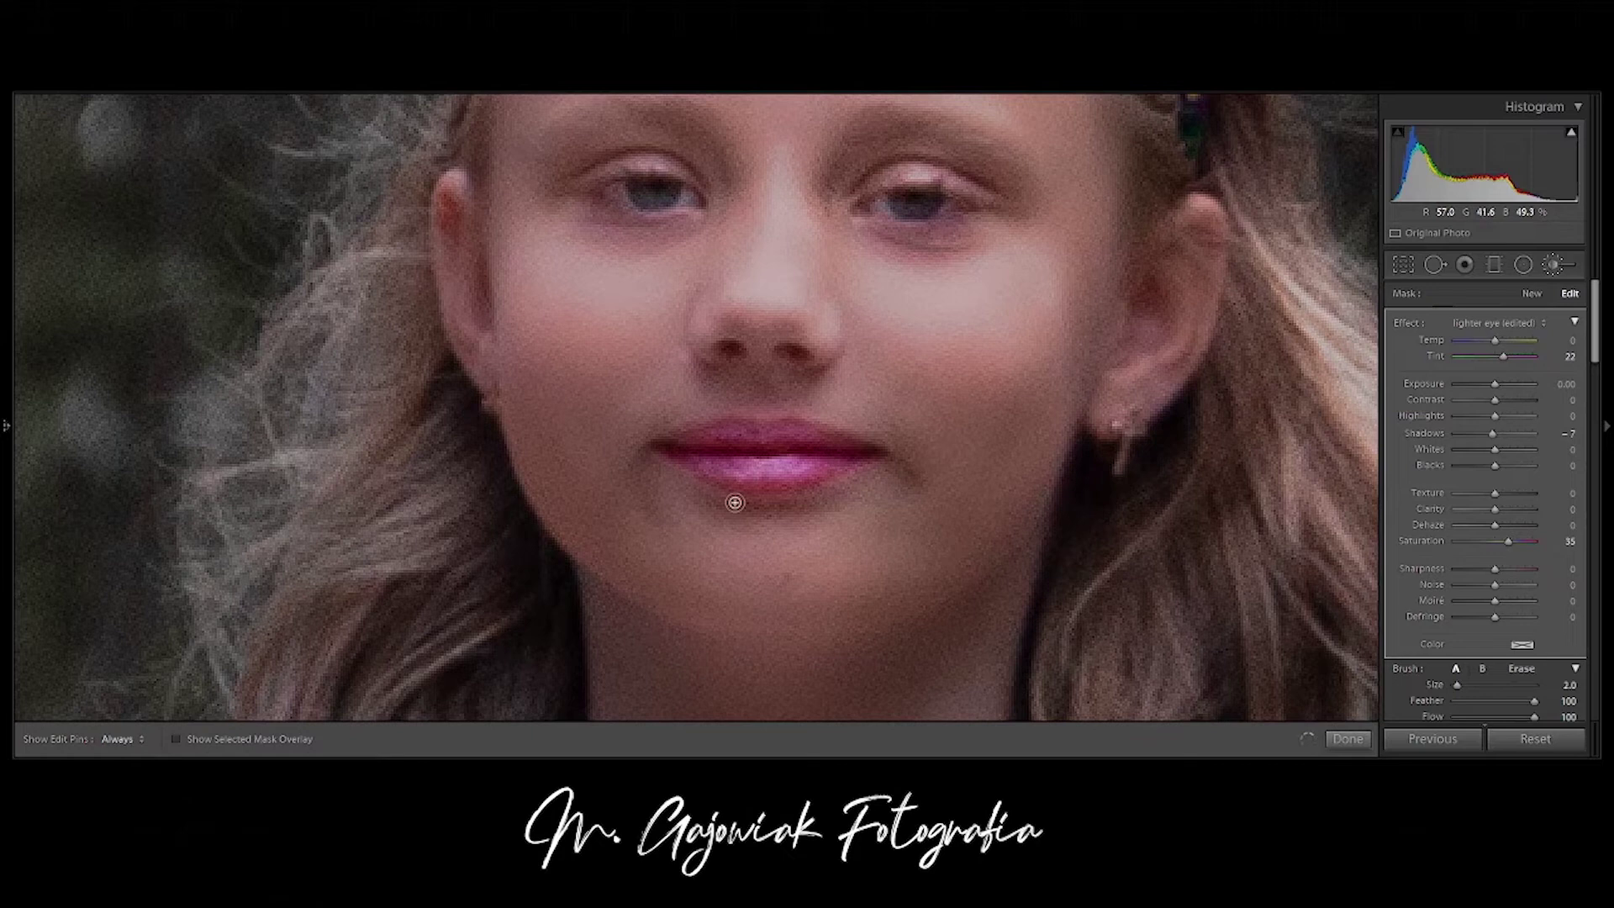
# - Undo the stray stroke and select the 'smooth face' brush pin
pyautogui.press('z')
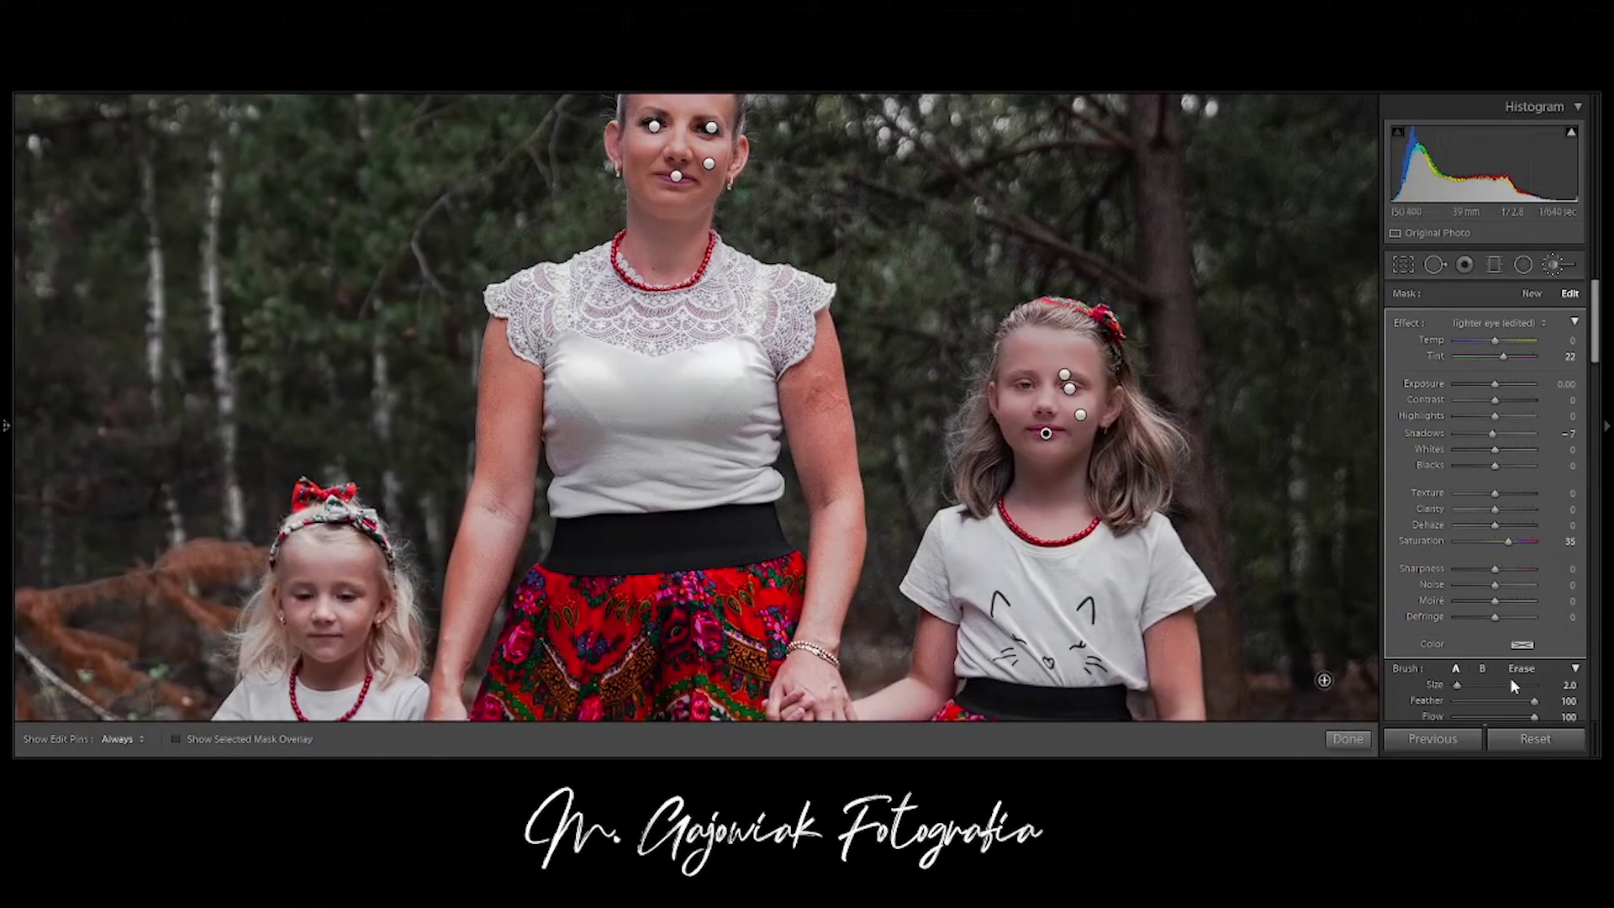
pyautogui.scroll(-5, 1514, 687)
pyautogui.scroll(5, 1541, 311)
pyautogui.hotkey('ctrl', 'z')
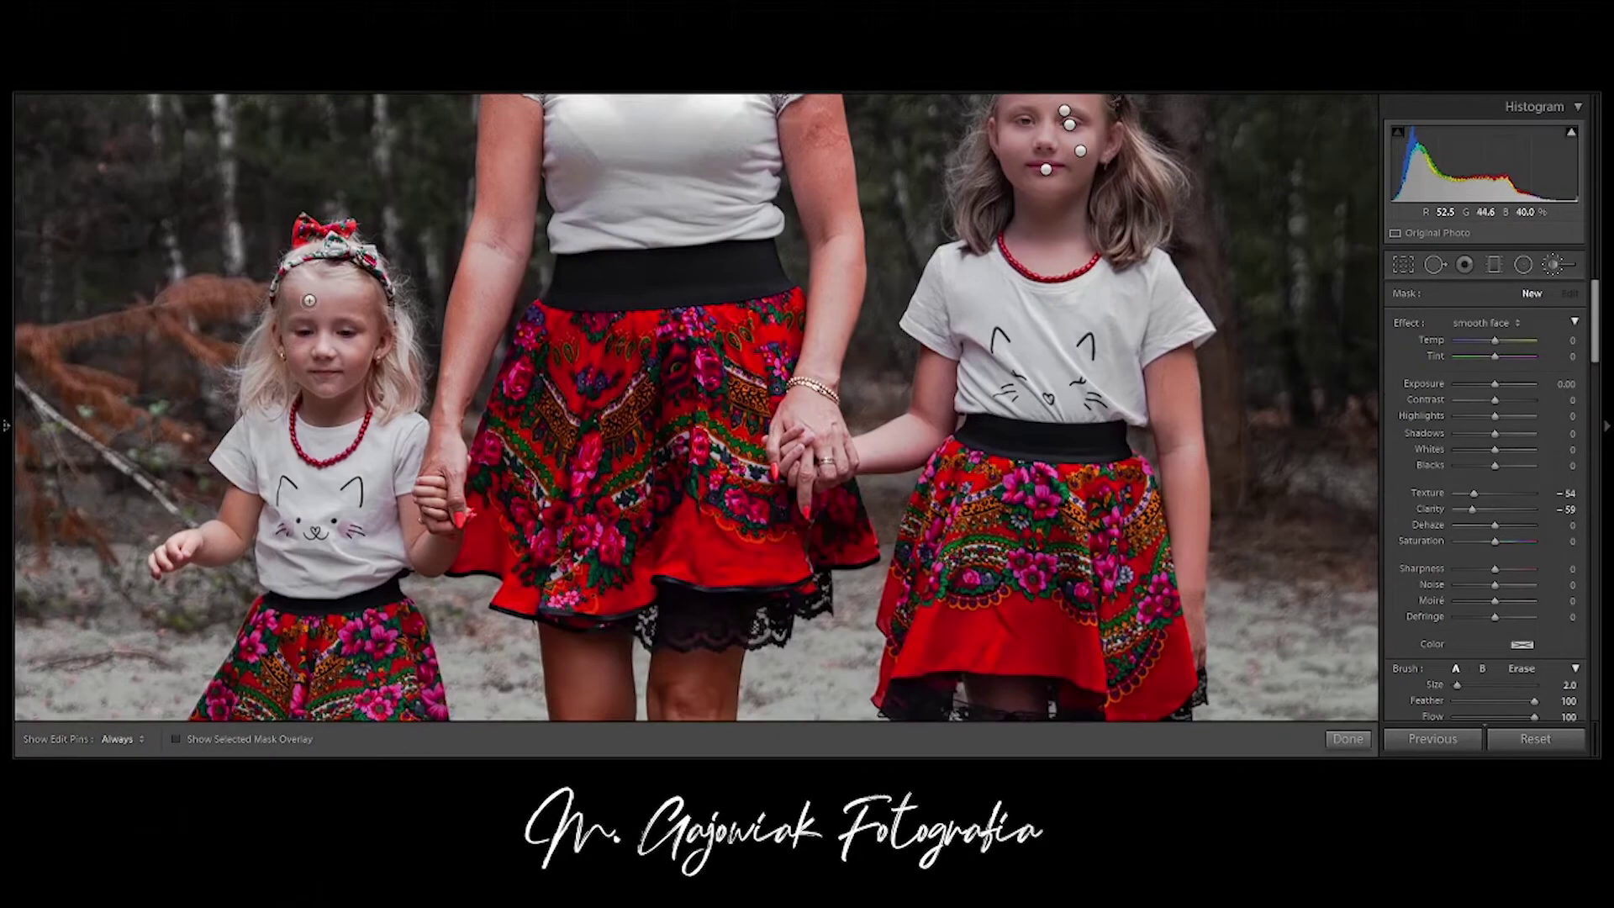
pyautogui.click(308, 303)
# - Paint smooth-face (texture −54, clarity −59) over the younger girl's forehead, cheek and chin
pyautogui.press('z')
pyautogui.press('z')
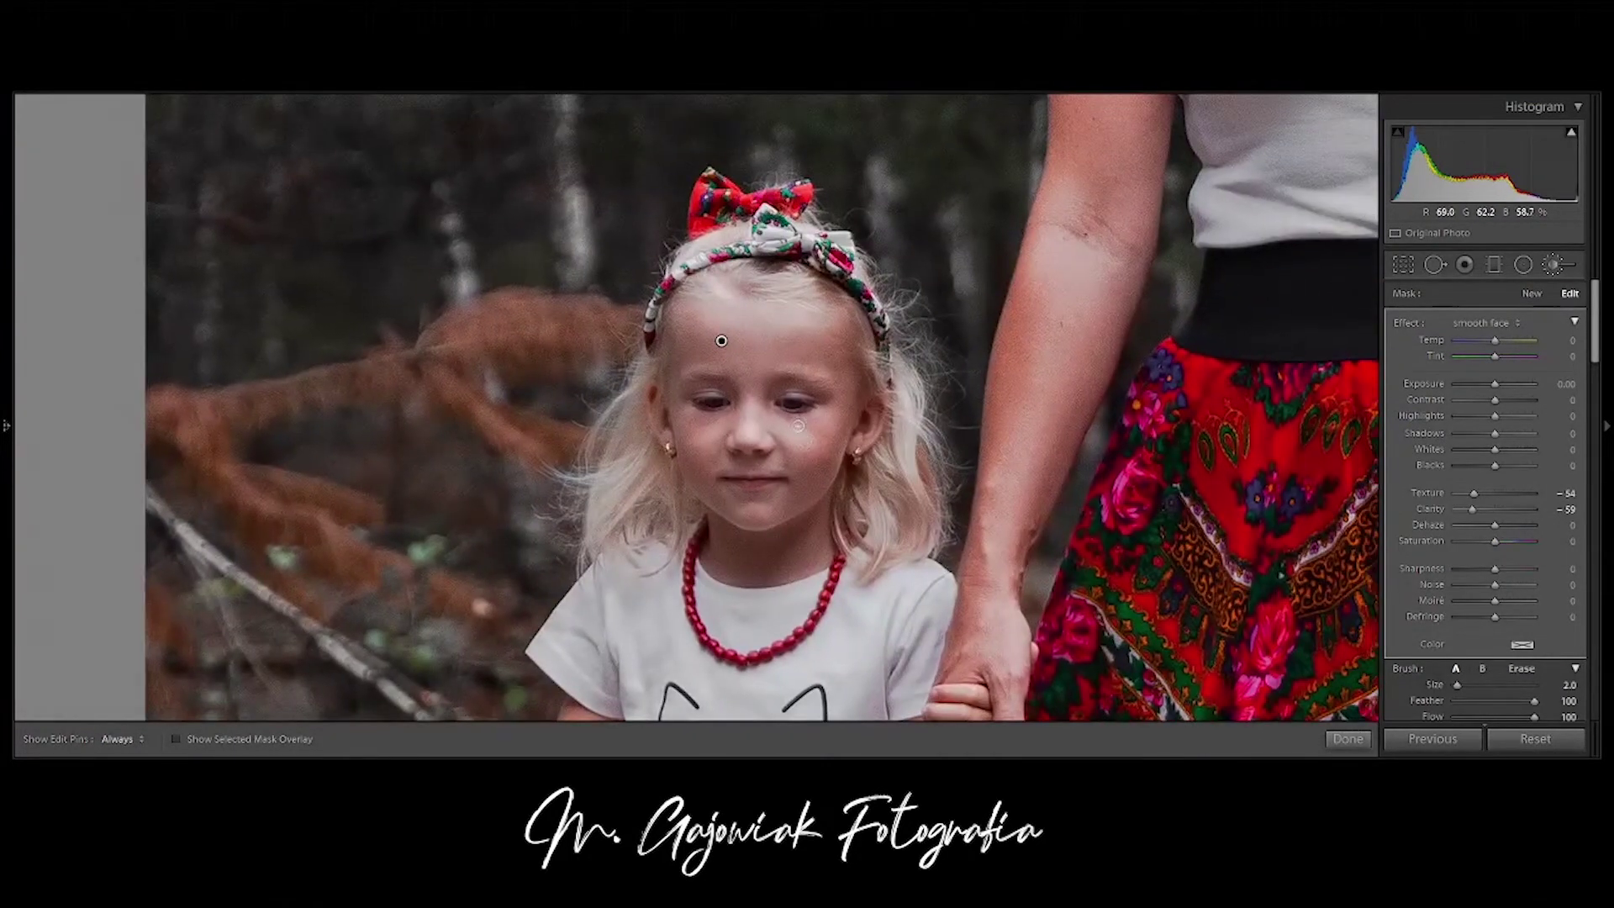
pyautogui.press('h')
pyautogui.scroll(3, 745, 339)
pyautogui.scroll(-1, 667, 415)
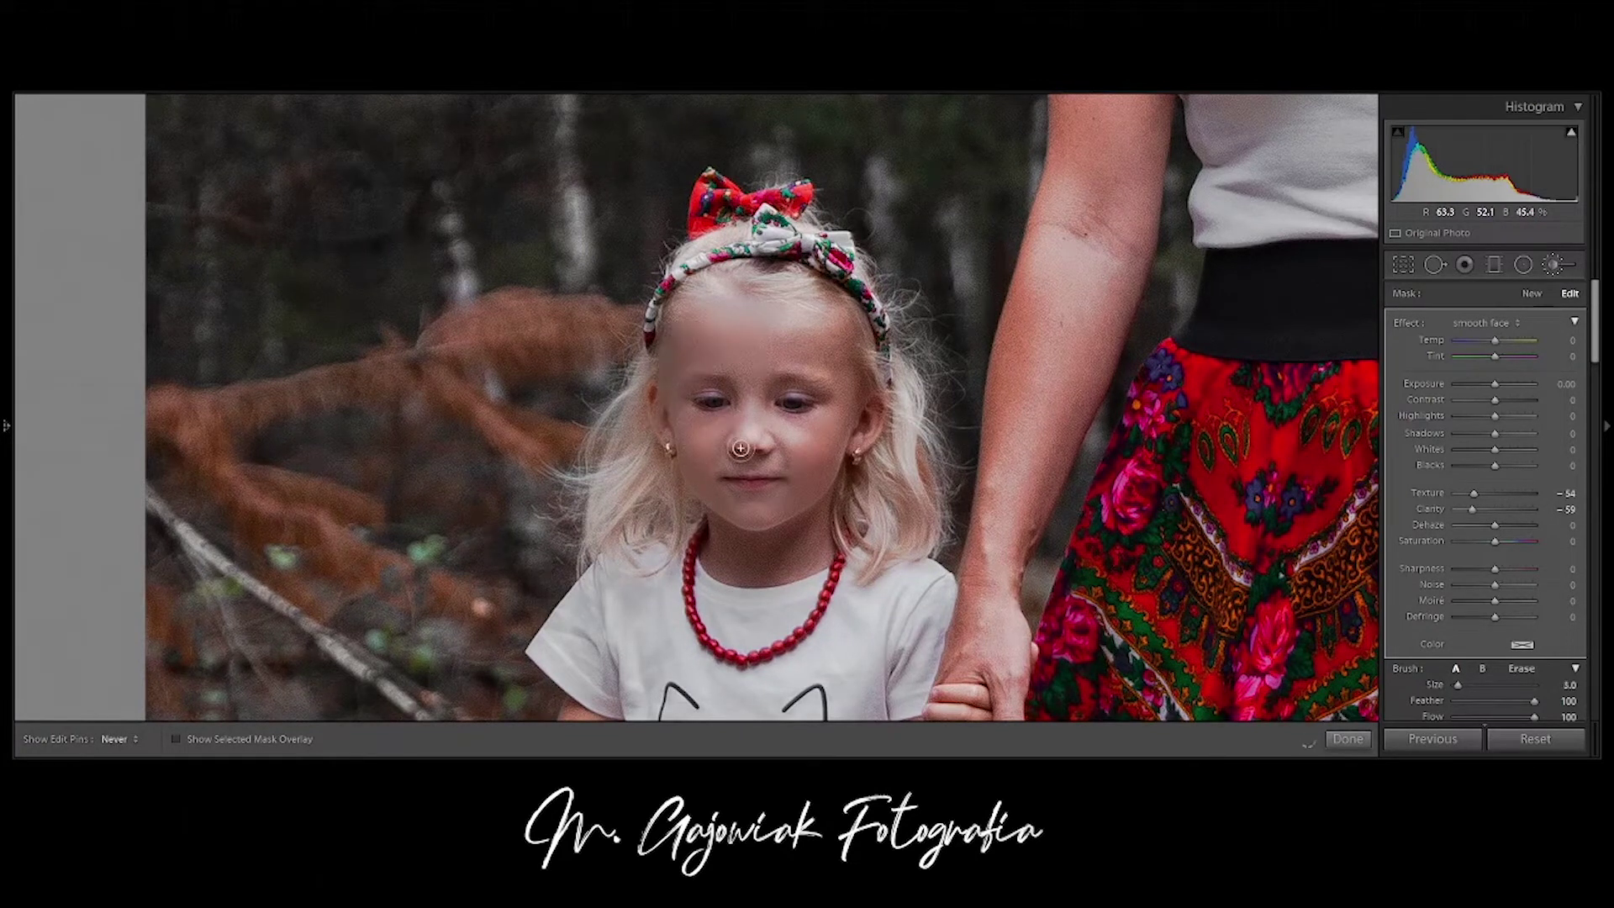
pyautogui.scroll(1, 732, 461)
pyautogui.moveTo(851, 368); pyautogui.dragTo(845, 367)
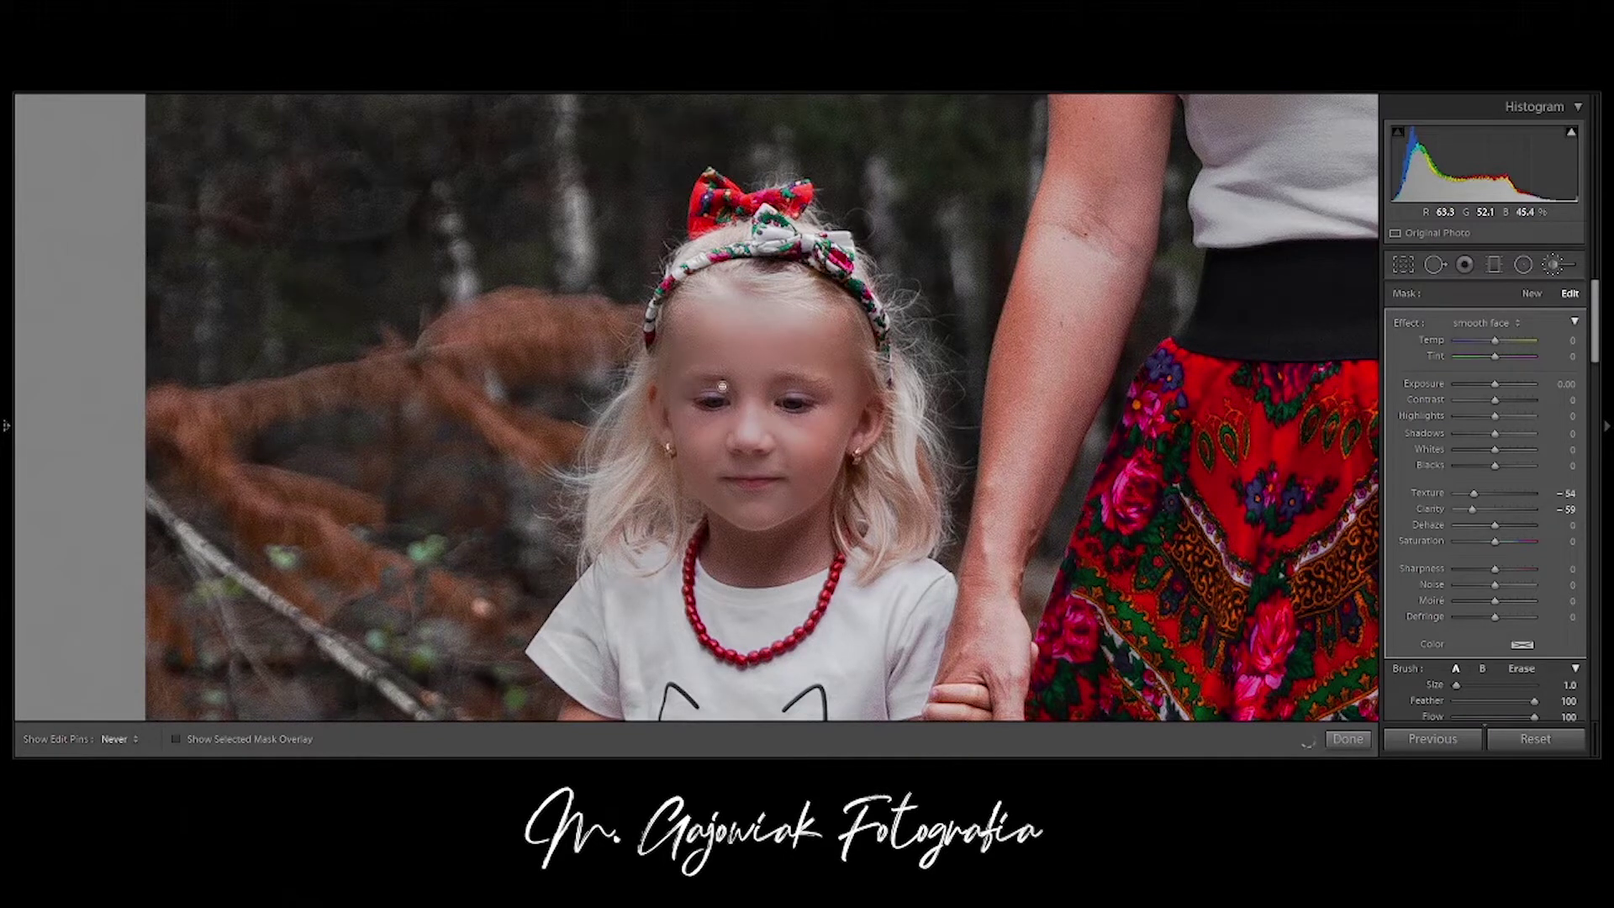
pyautogui.moveTo(719, 533); pyautogui.dragTo(823, 472)
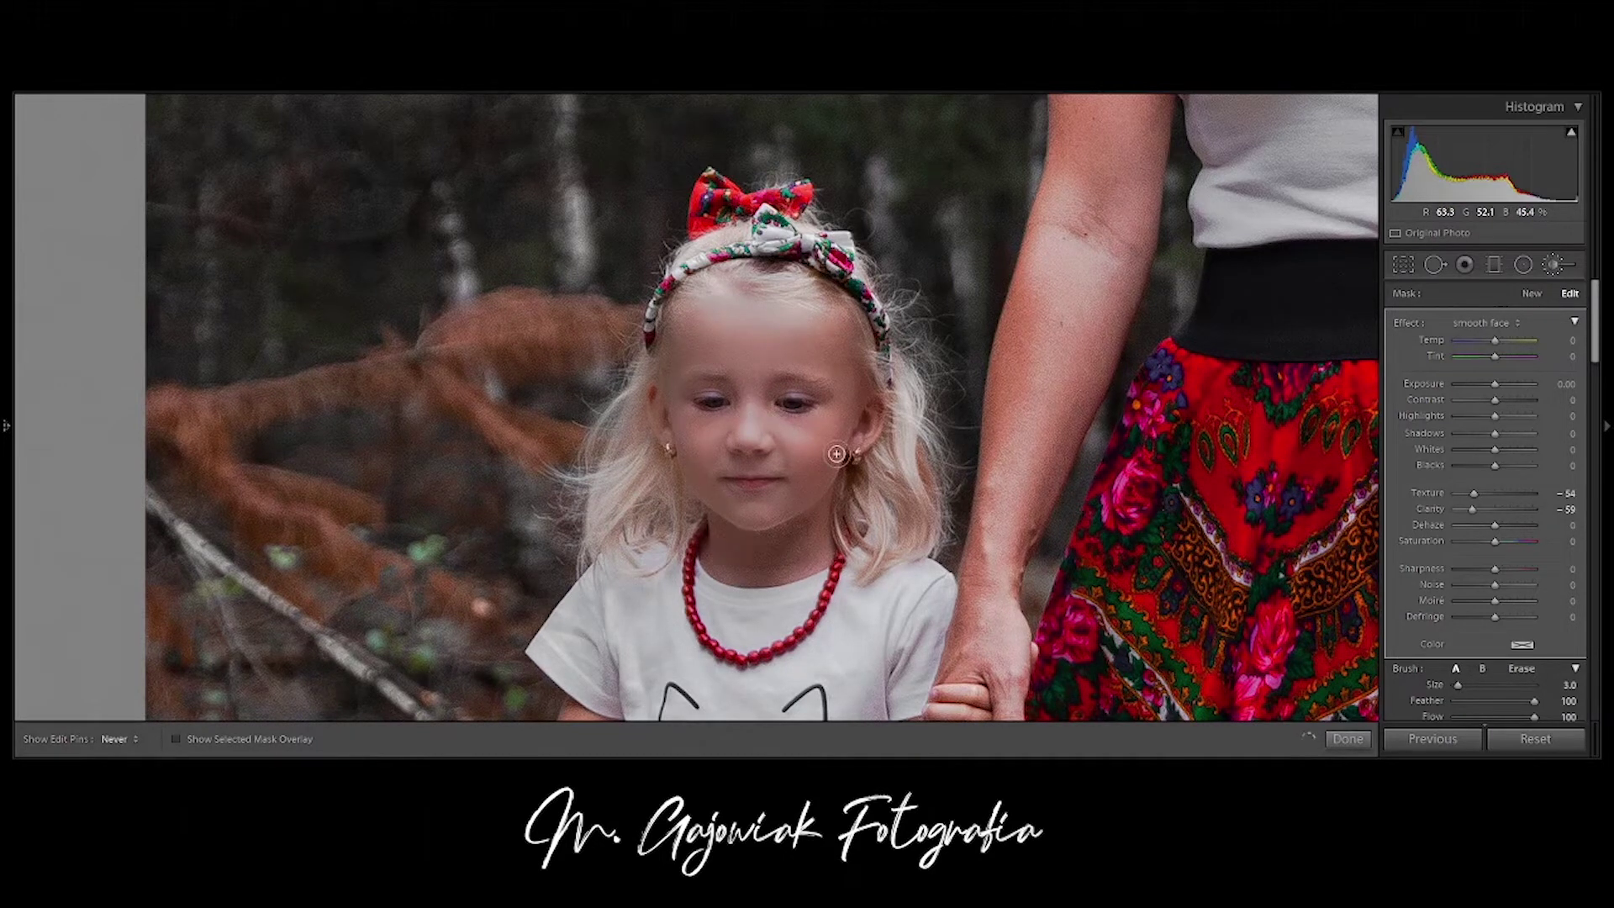
pyautogui.click(1531, 292)
pyautogui.press('[')
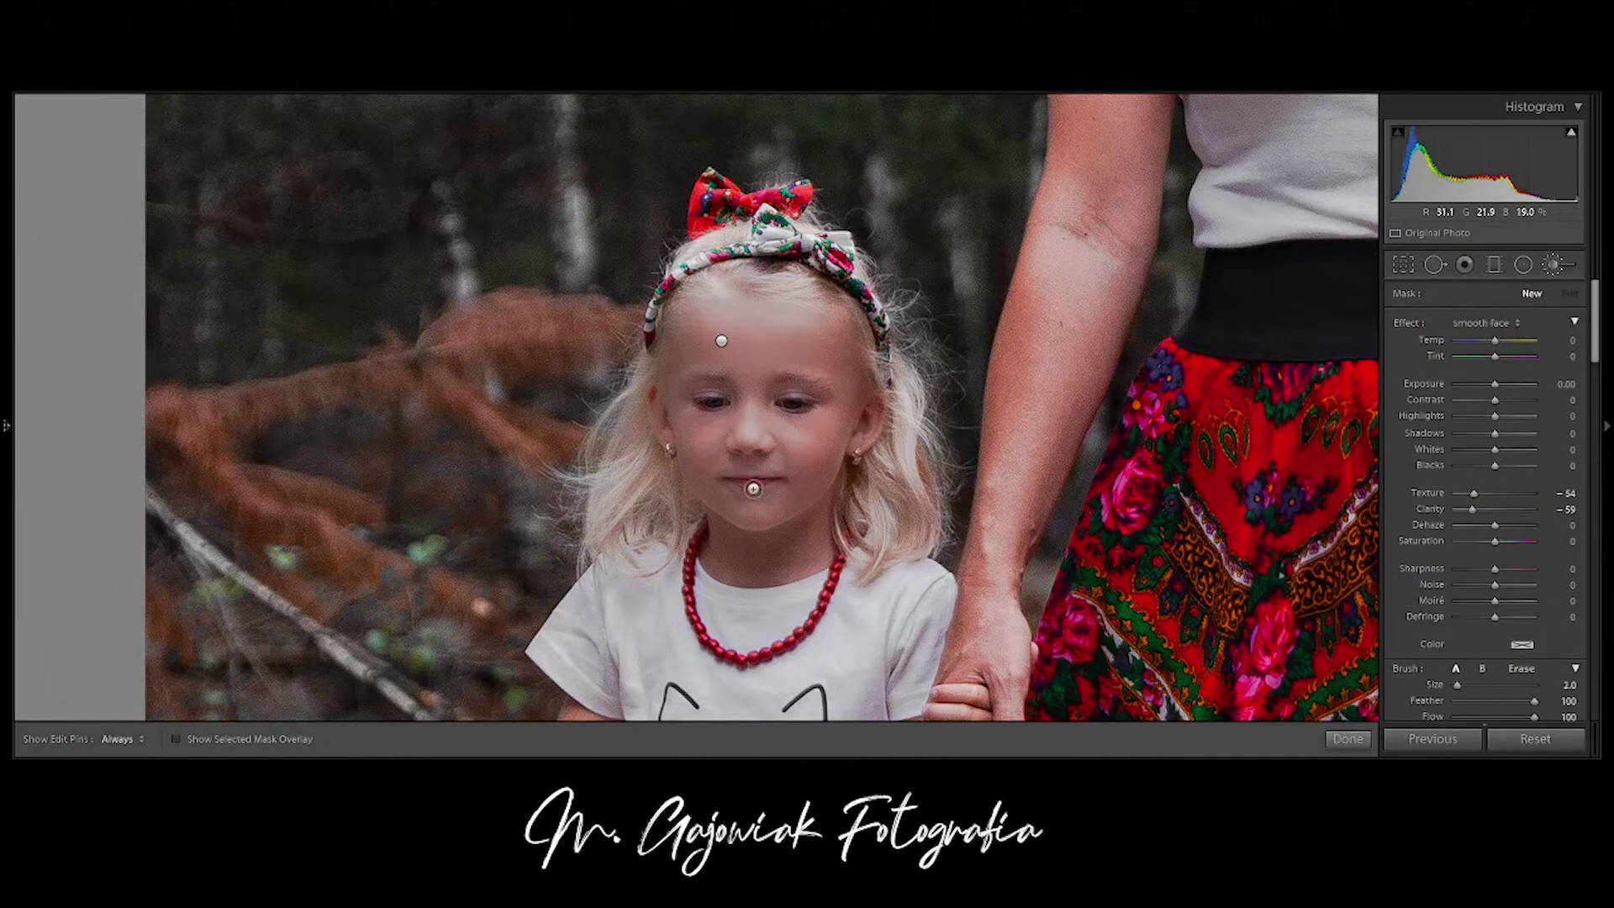
# - Brighten the younger girl's eyes with the 'lighter eye' brush at size 2
pyautogui.click(793, 407)
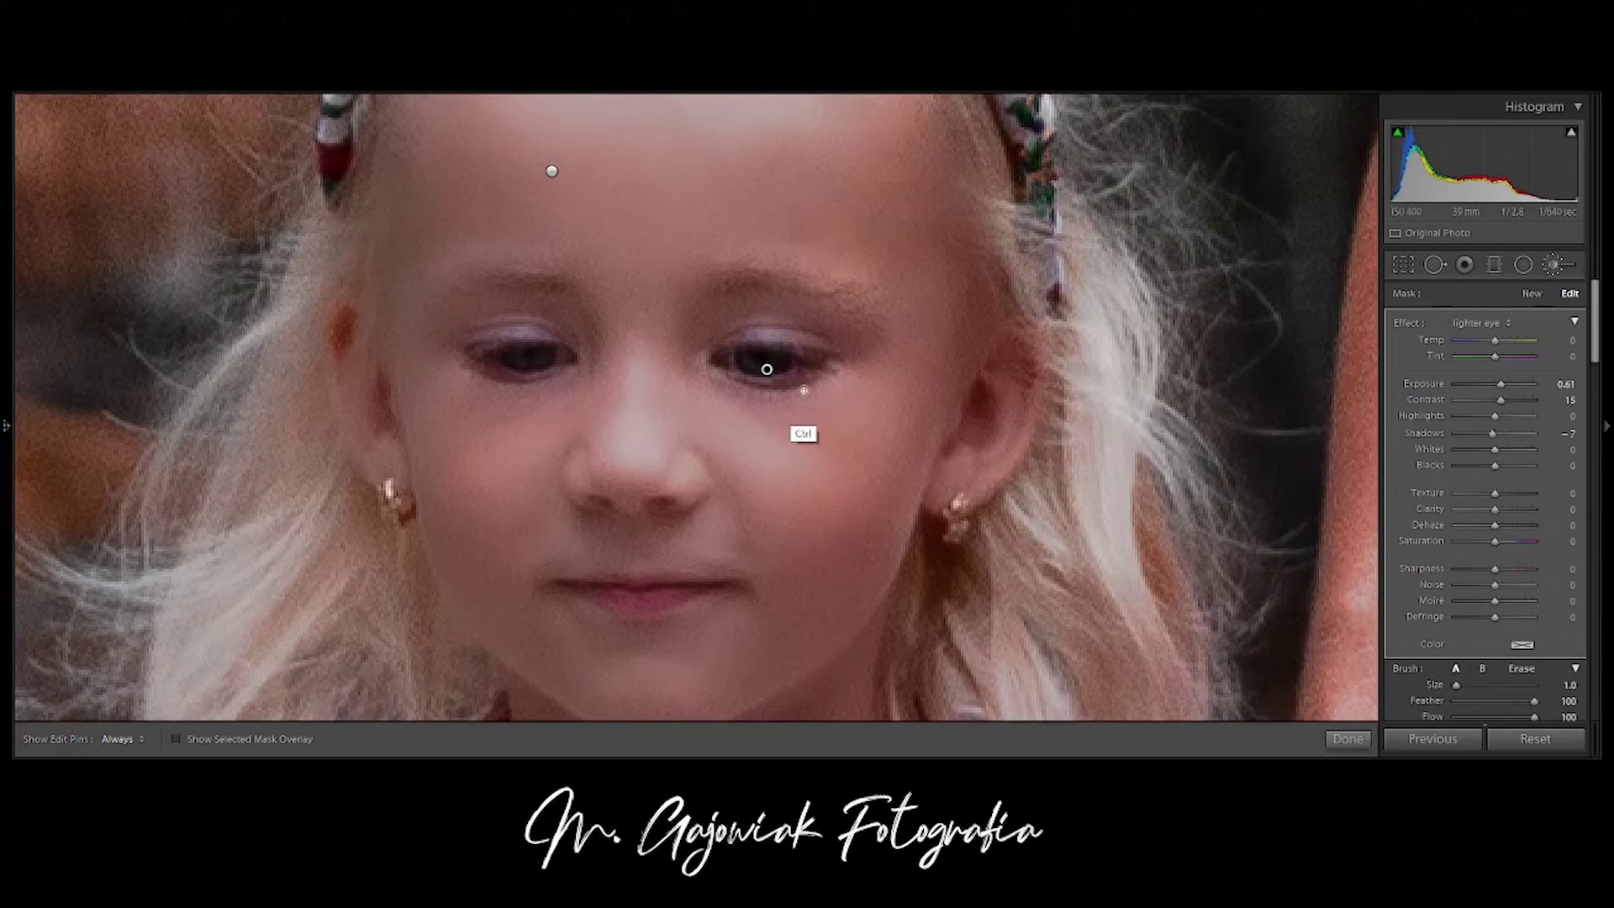
pyautogui.press(']')
pyautogui.press('h')
pyautogui.moveTo(753, 370); pyautogui.dragTo(769, 367)
pyautogui.press('h')
pyautogui.click(1532, 293)
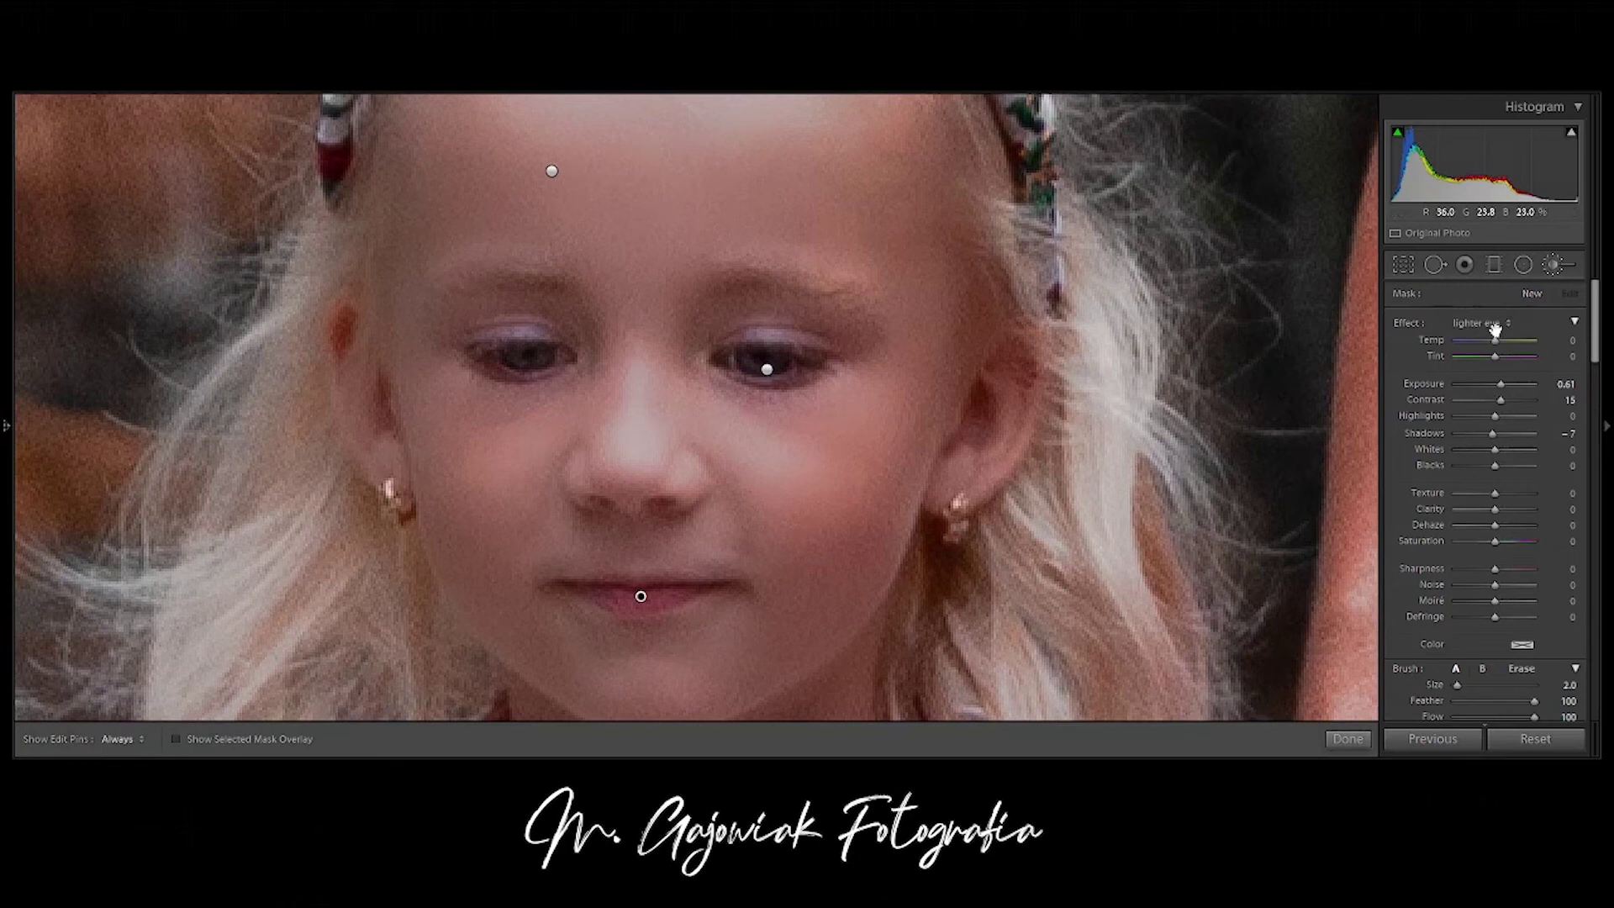
# - Select the 'pink lips' pin (saturation 35) for the younger girl's lips
pyautogui.click(641, 596)
pyautogui.press('h')
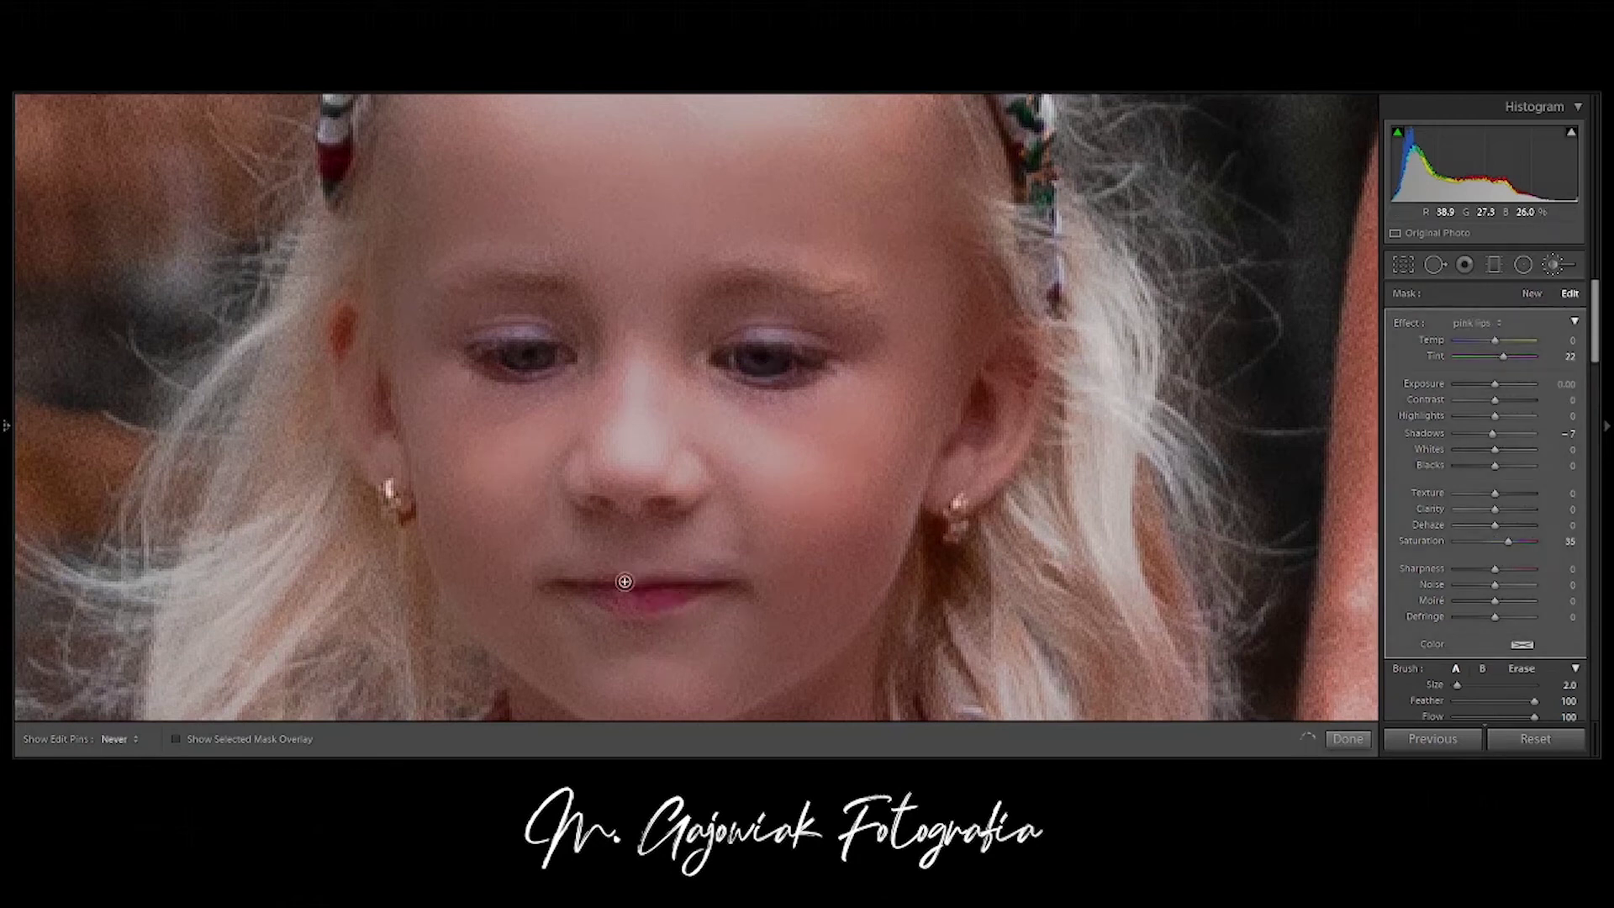
pyautogui.press('h')
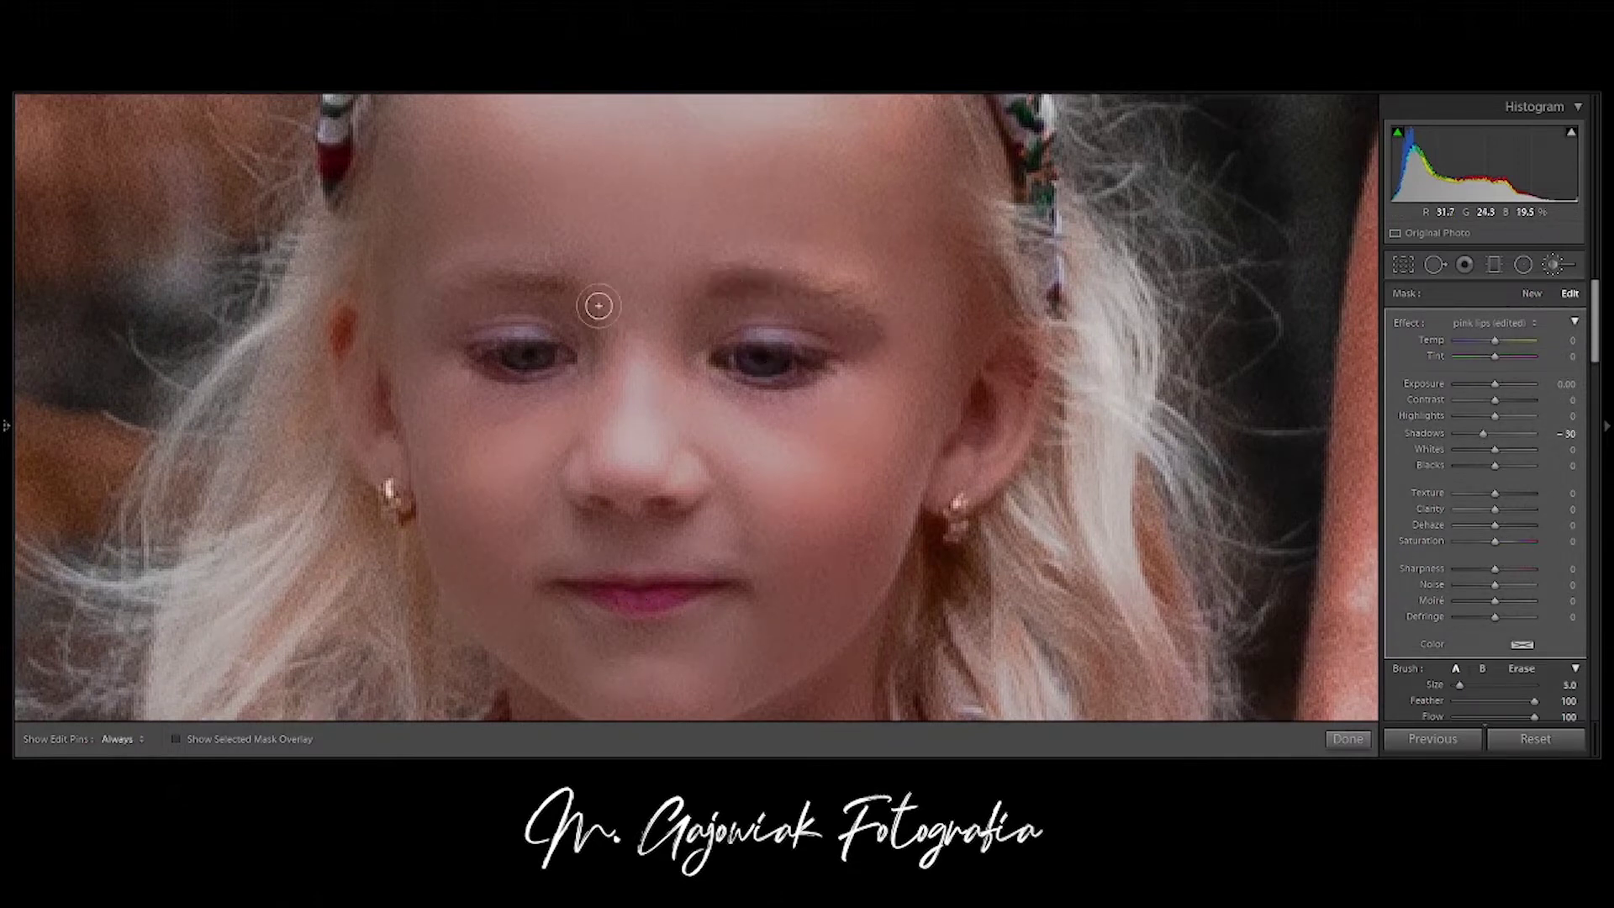
# - Add a new smaller-brush adjustment over the younger girl's eyebrow with Shadows −22
pyautogui.press('z')
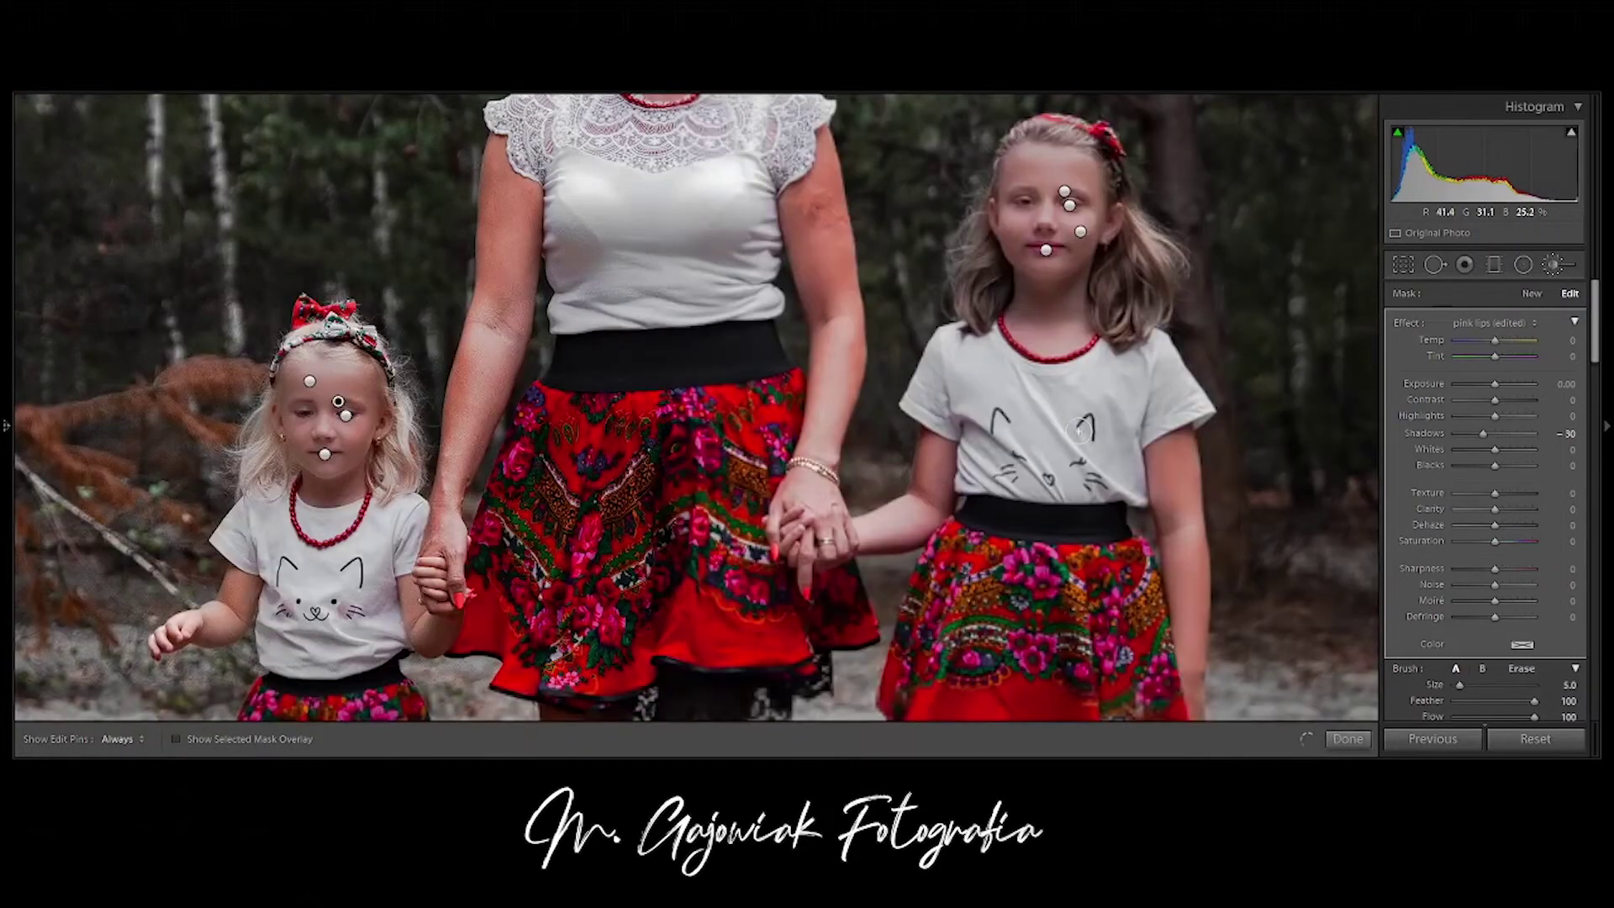
pyautogui.press('k')
pyautogui.click(1553, 264)
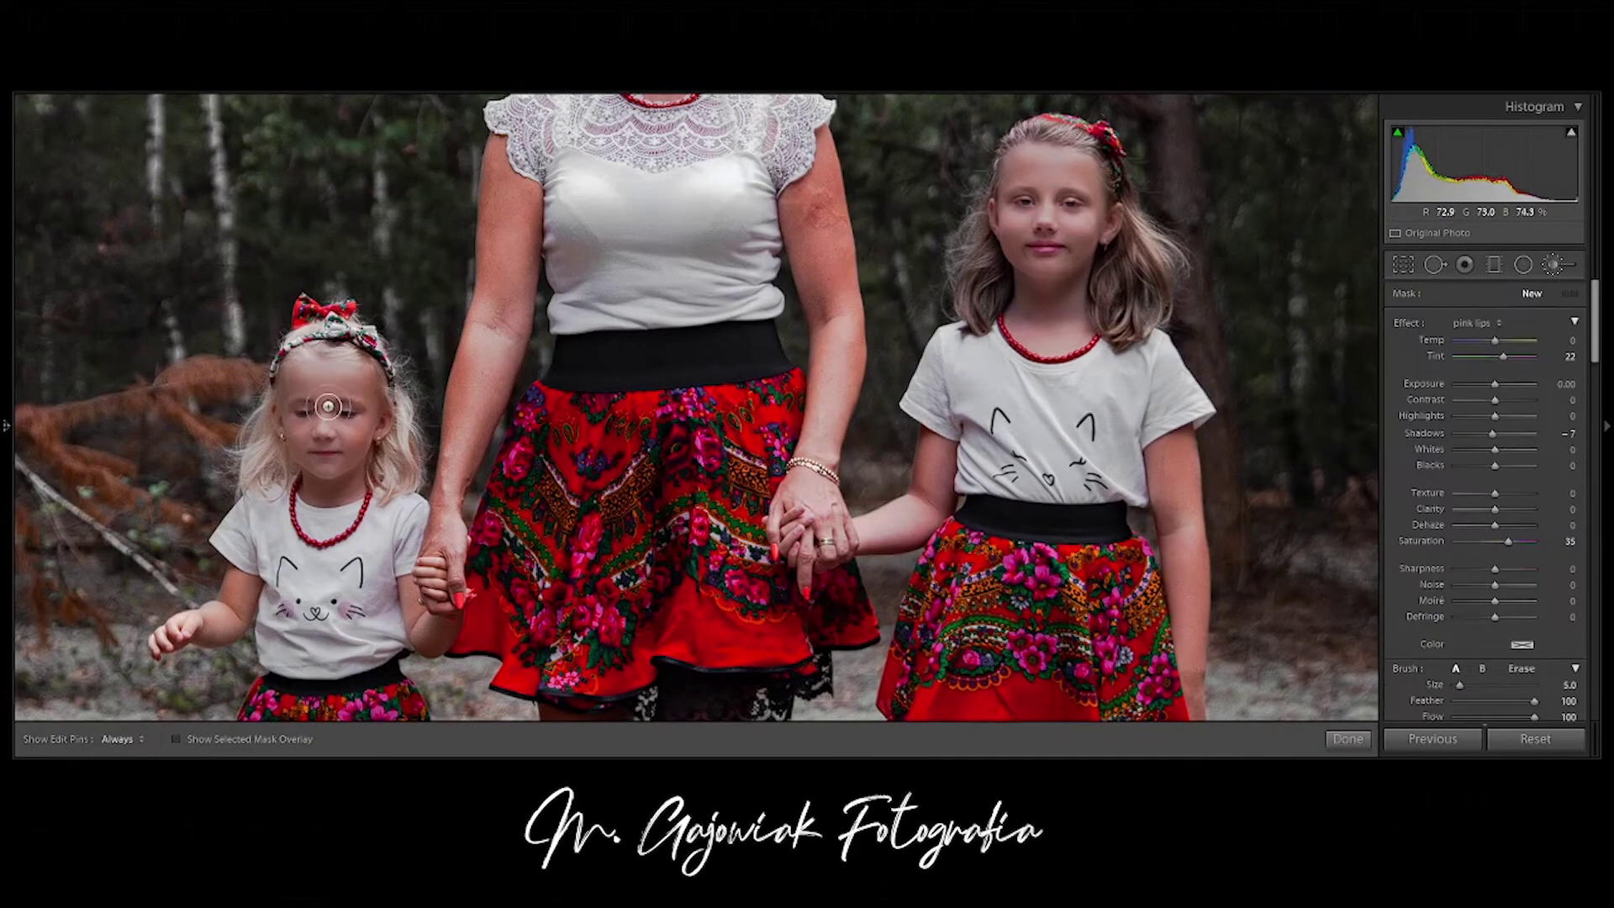
pyautogui.press('Escape')
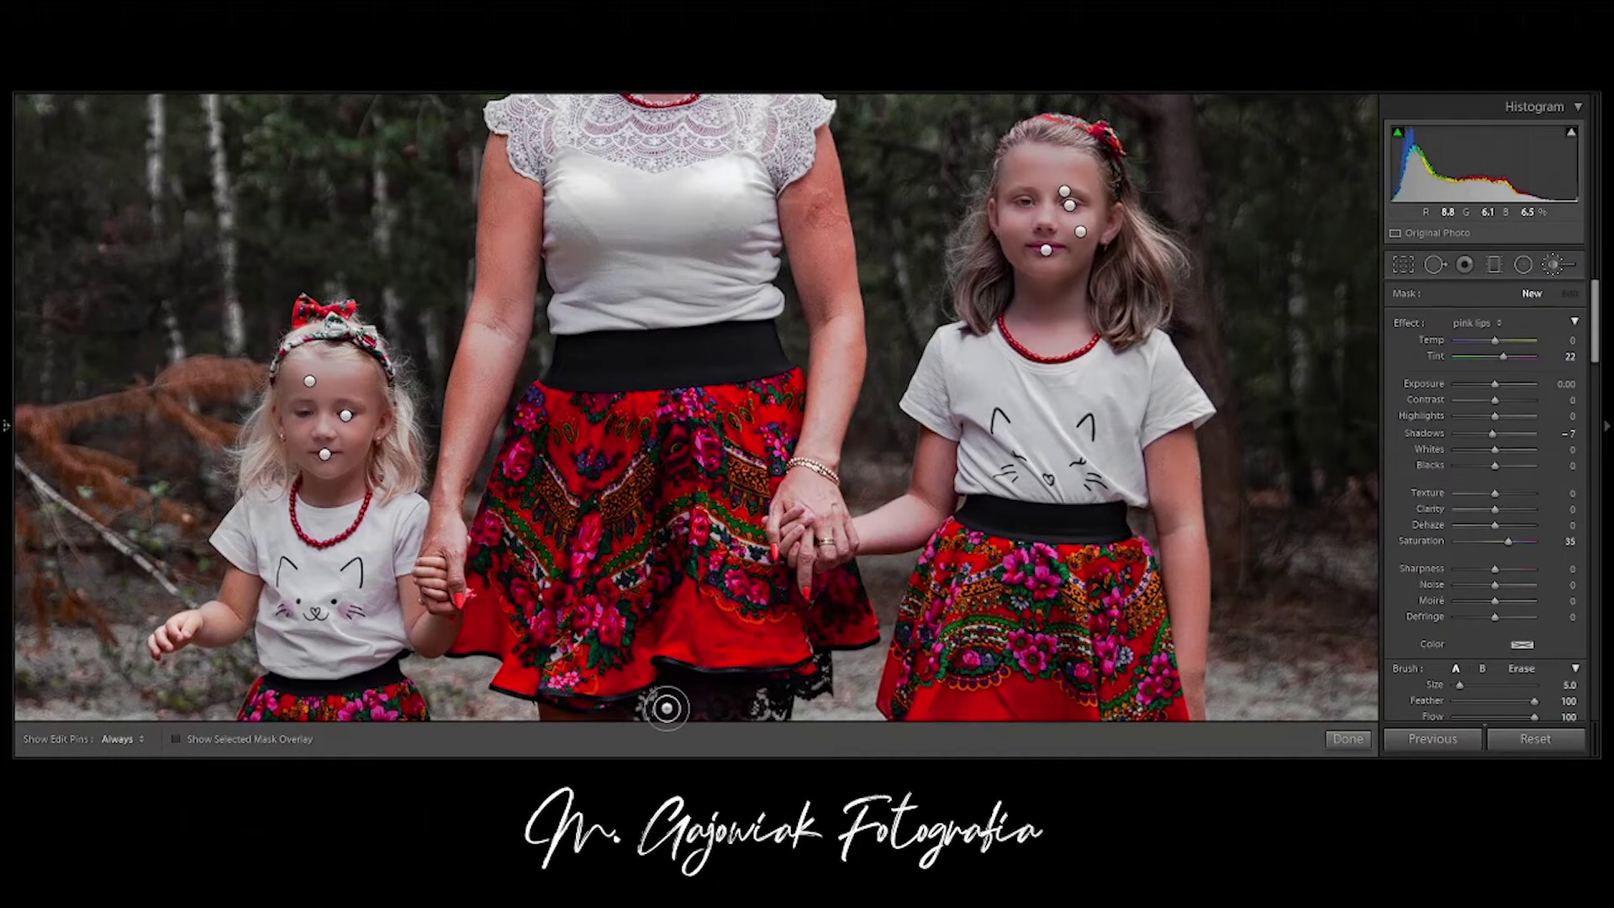
pyautogui.press('z')
pyautogui.click(767, 283)
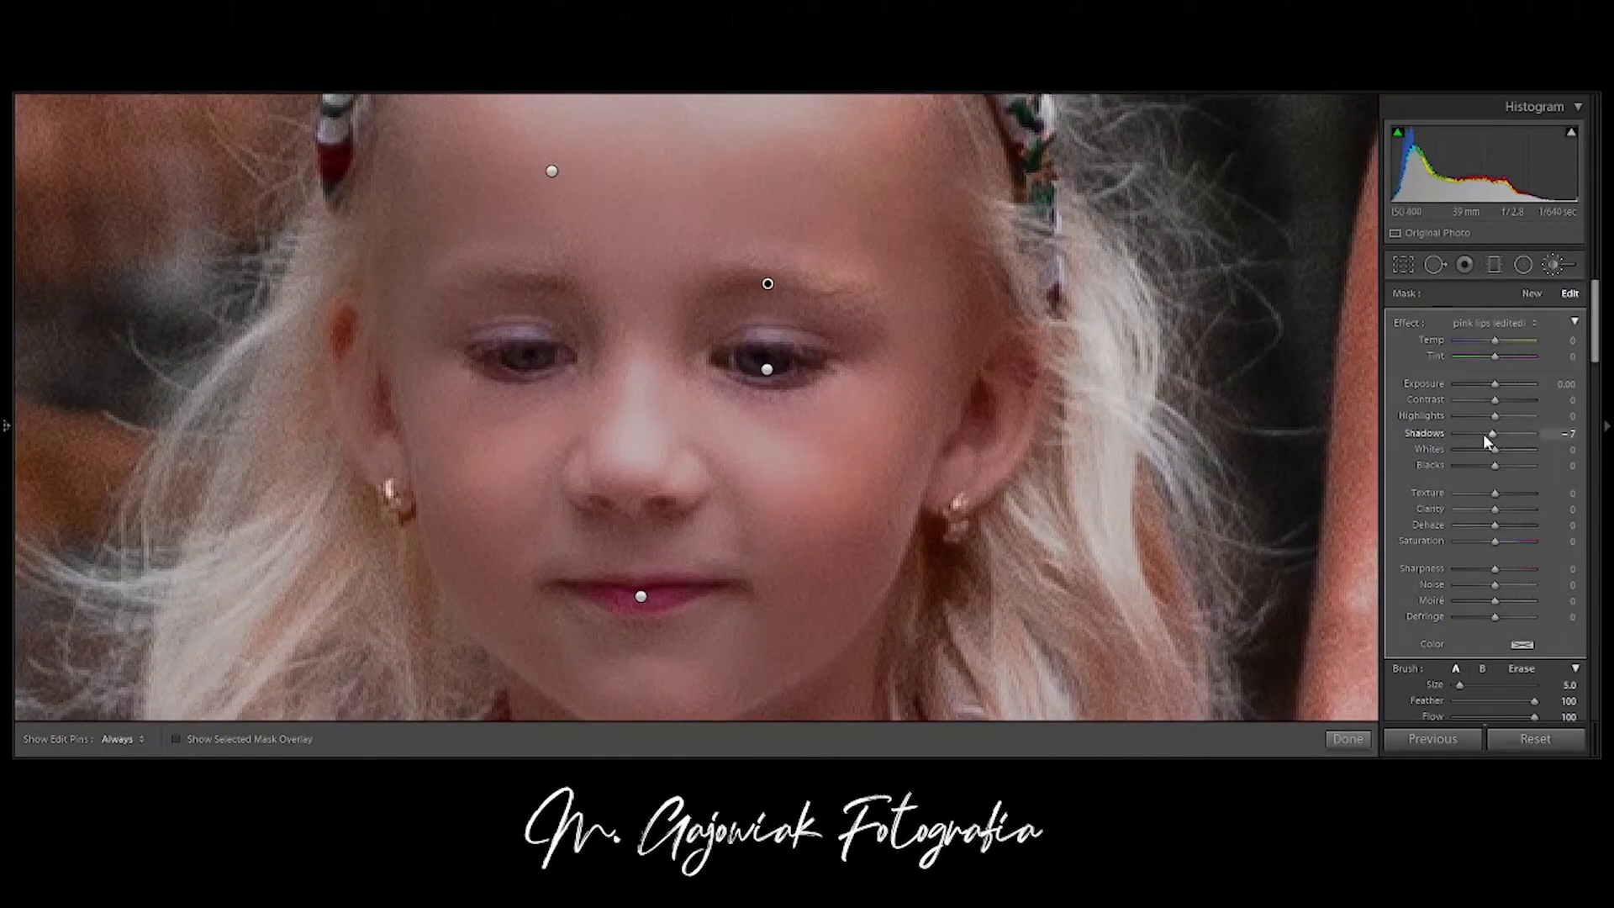
pyautogui.press('[')
pyautogui.press('[')
pyautogui.press('h')
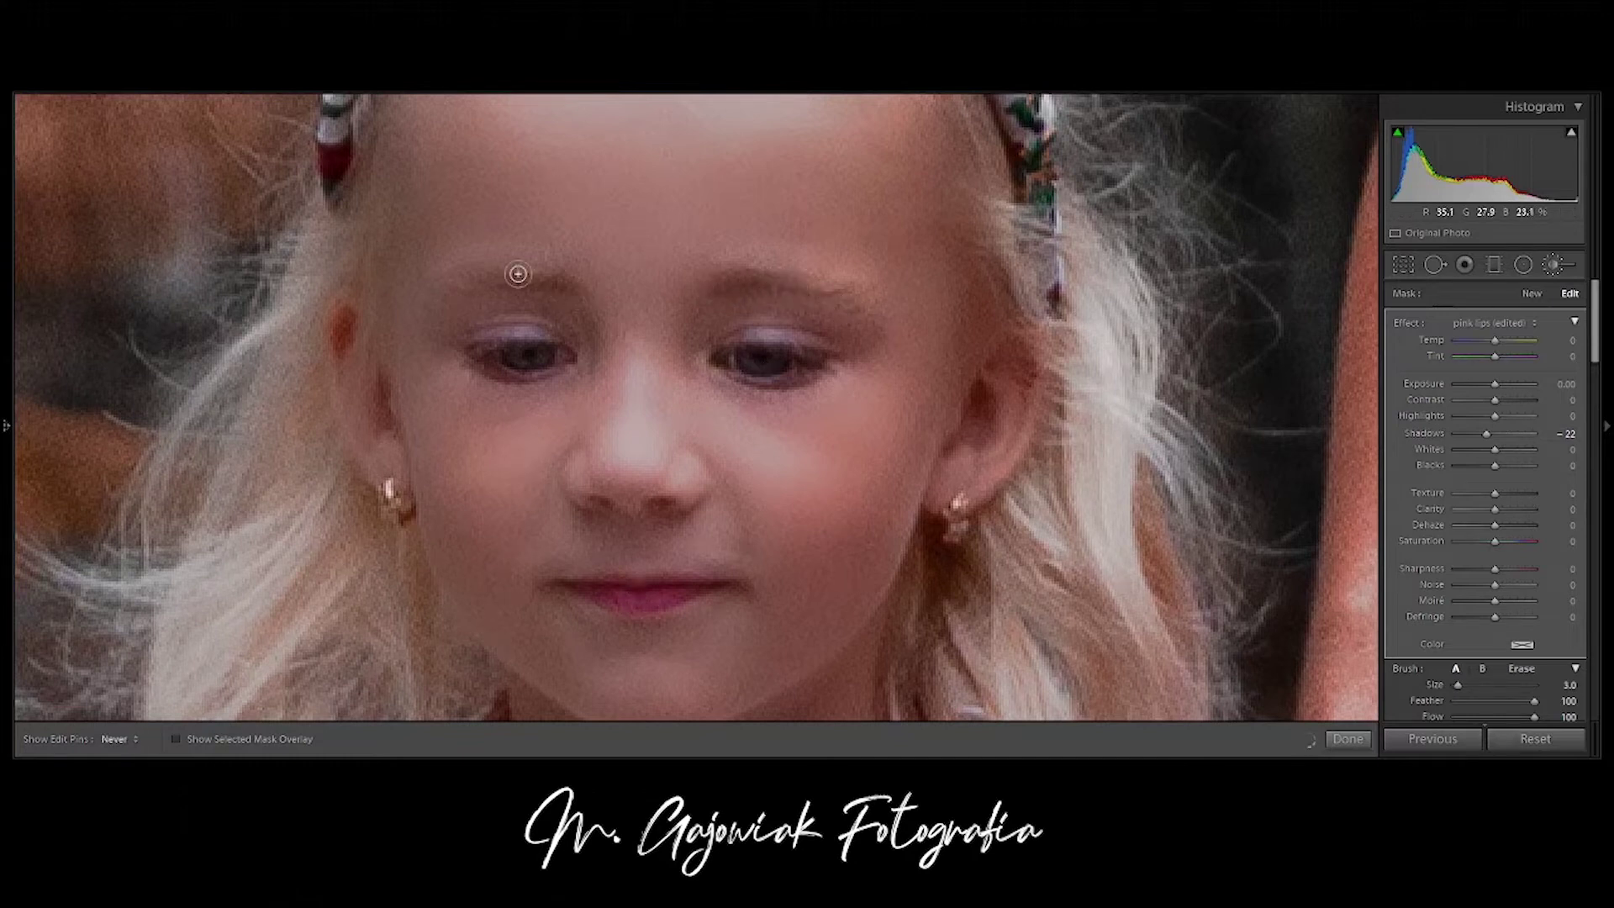
pyautogui.press('h')
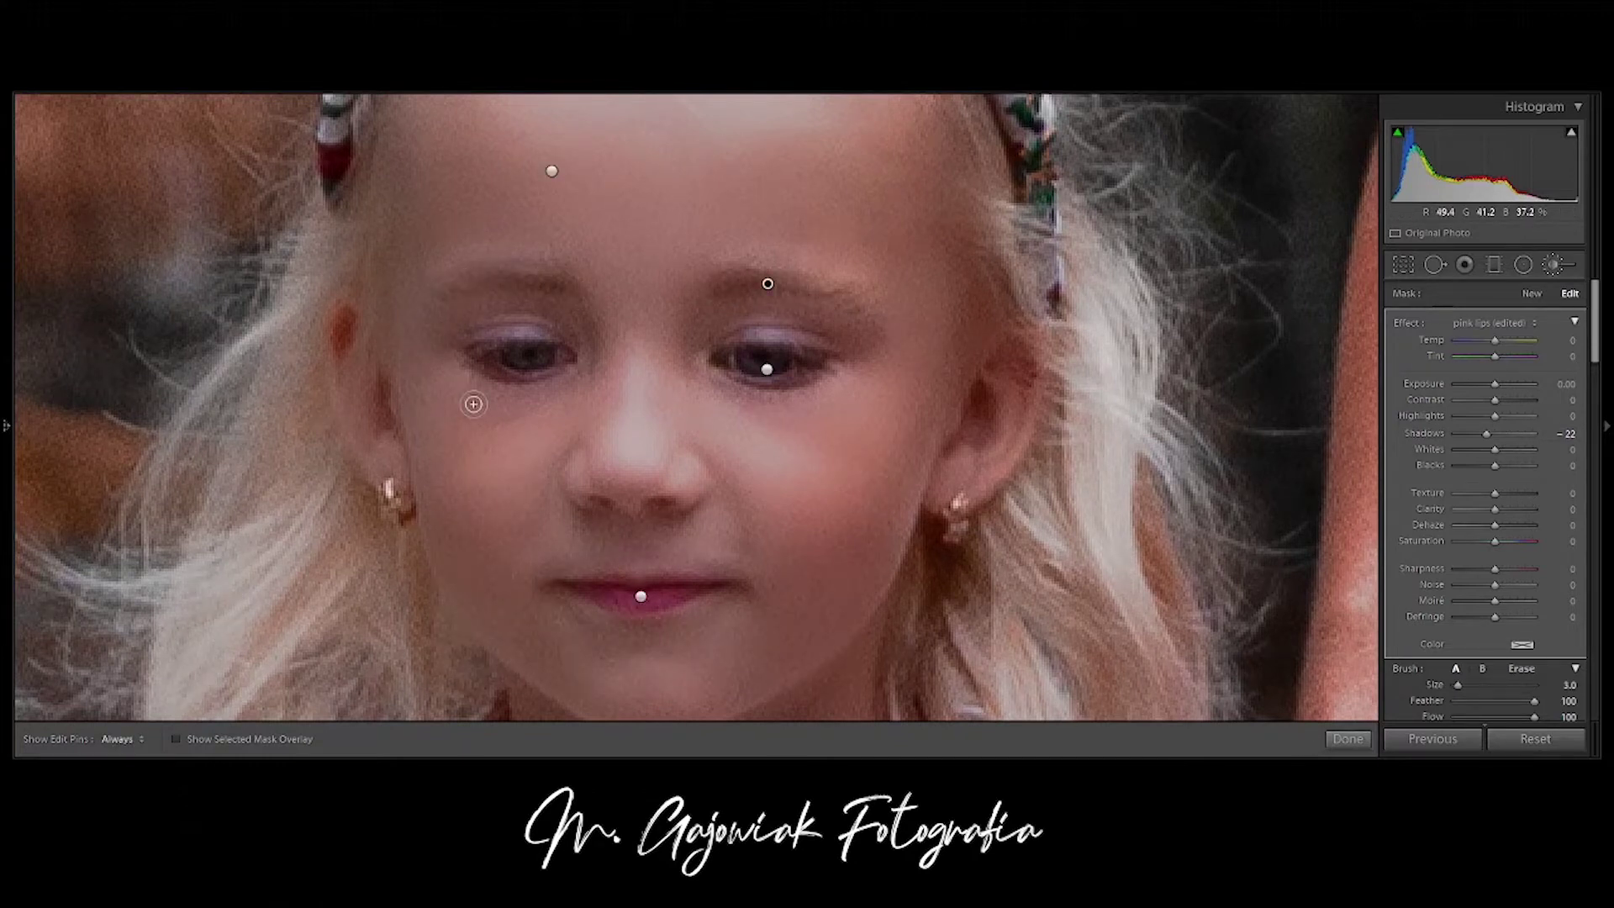
pyautogui.press('z')
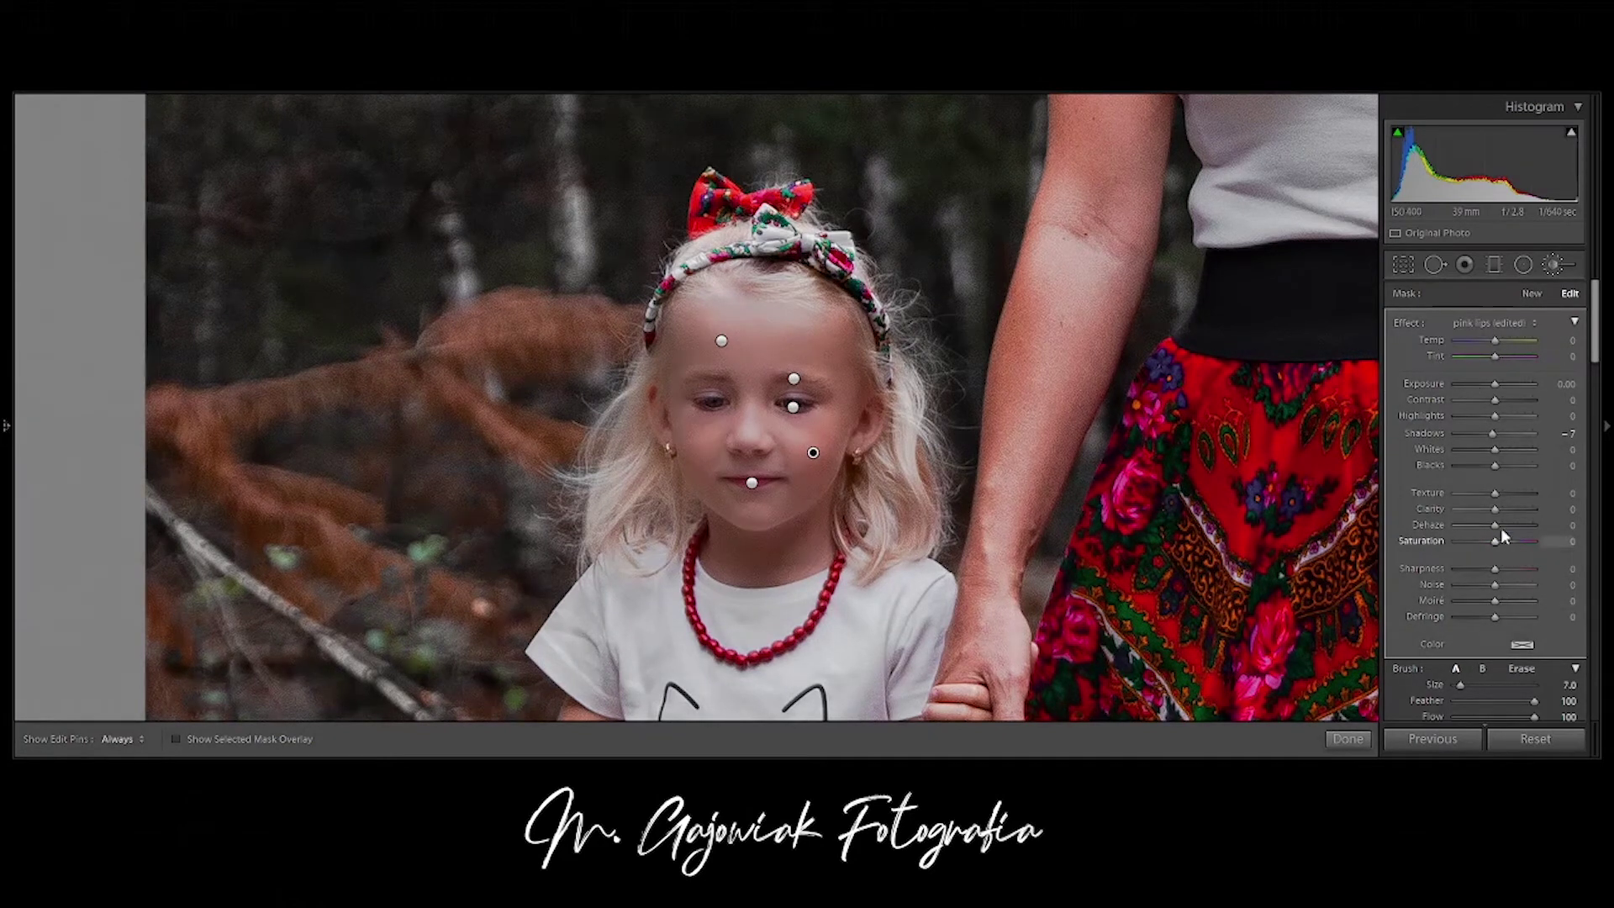
# - Move the cheek pin and paint a tint 26 blush on the younger girl's left cheek
pyautogui.press('[')
pyautogui.moveTo(813, 453)
pyautogui.mouseDown()
pyautogui.moveTo(828, 436)
pyautogui.moveTo(817, 460)
pyautogui.mouseUp()
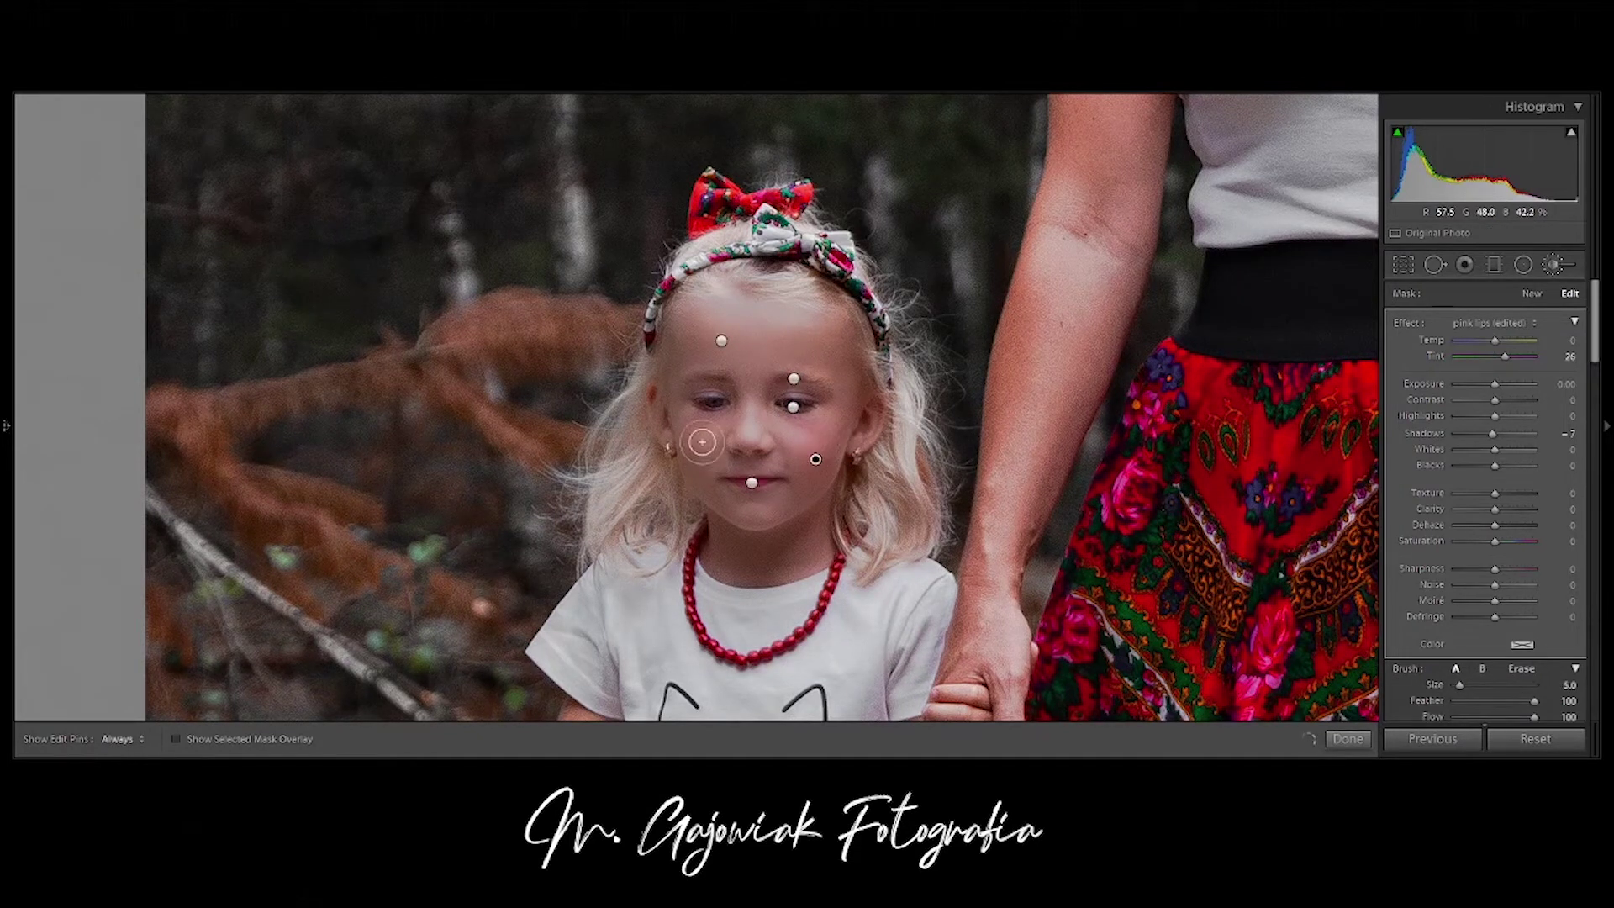
pyautogui.moveTo(692, 446)
pyautogui.mouseDown()
pyautogui.moveTo(717, 456)
pyautogui.moveTo(689, 433)
pyautogui.mouseUp()
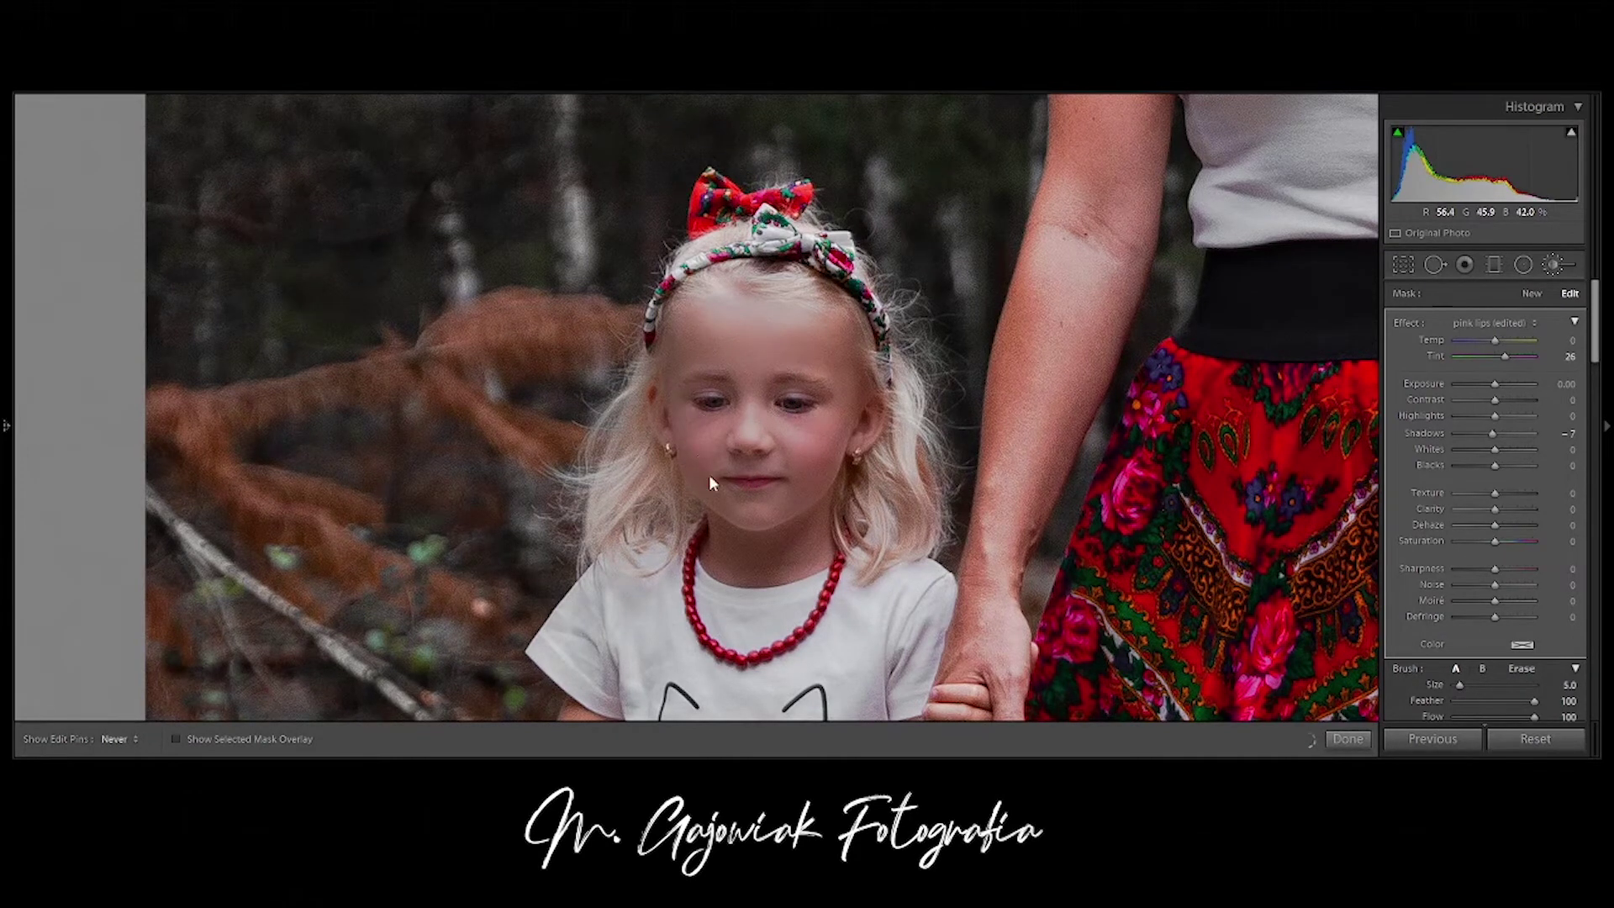
pyautogui.click(1329, 738)
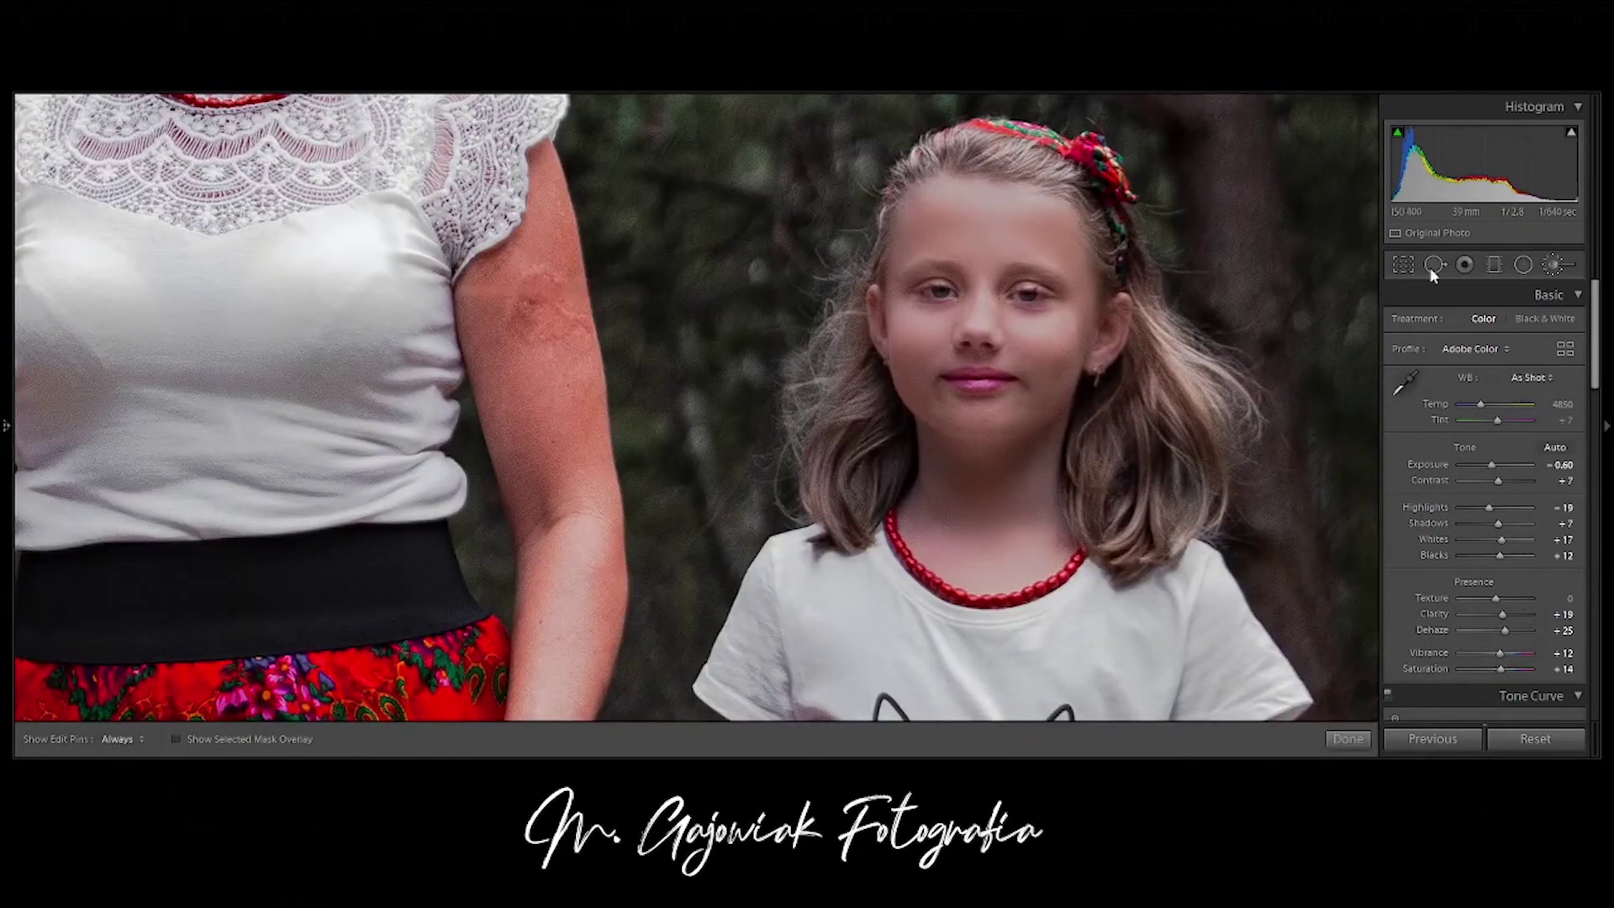
# - Check the older girl's cheek blush and undo the cheek pin move
pyautogui.press('k')
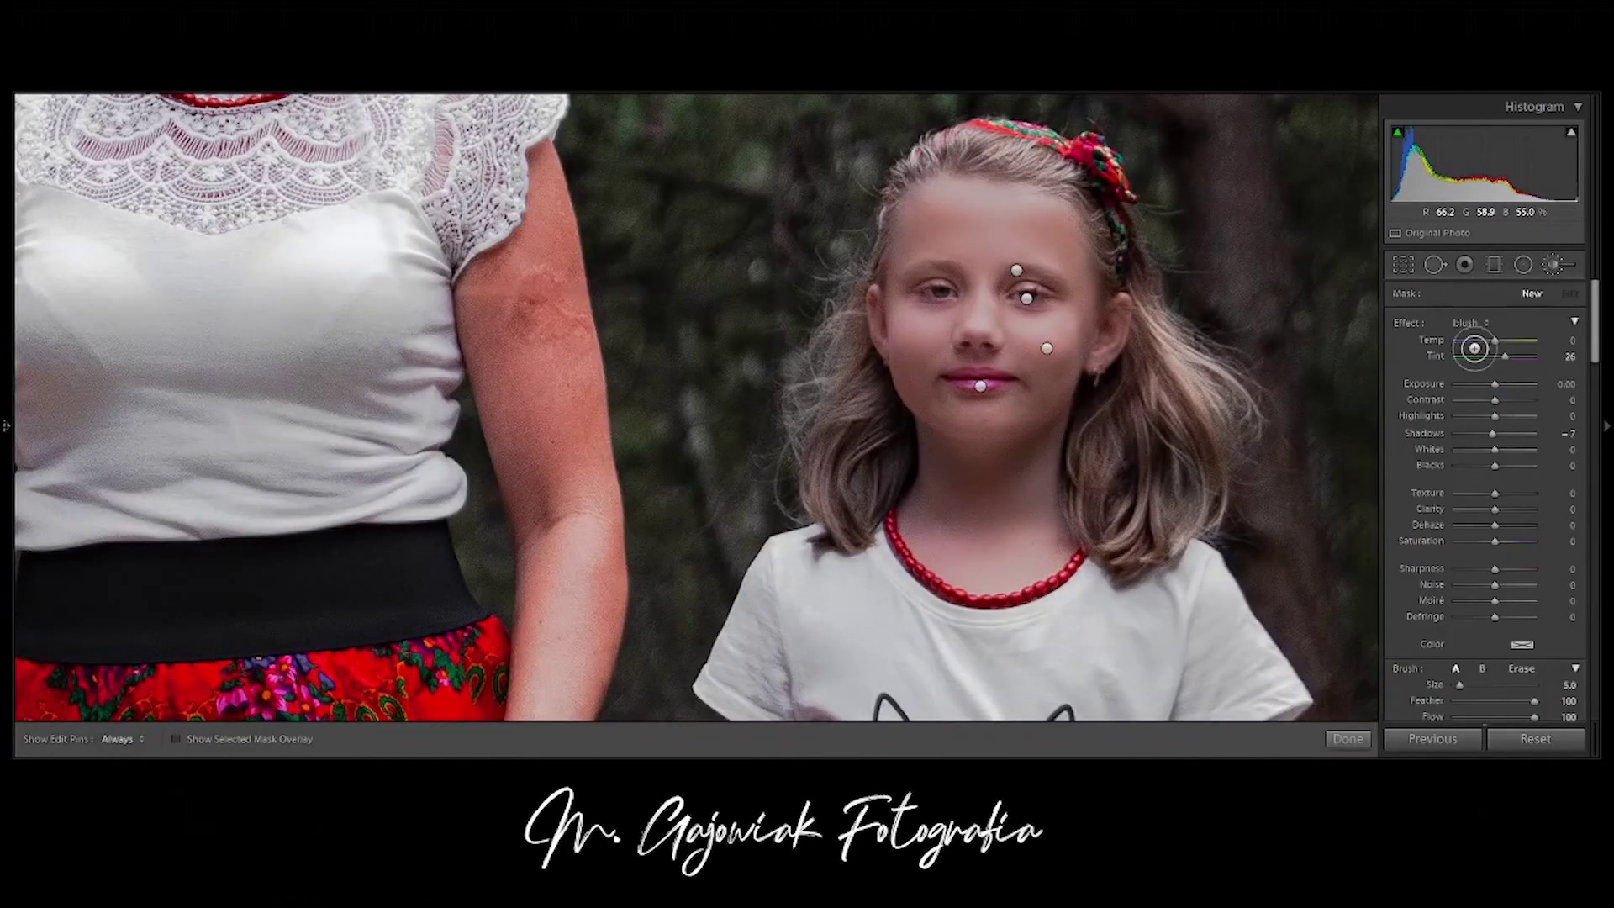
pyautogui.press('h')
pyautogui.press('h')
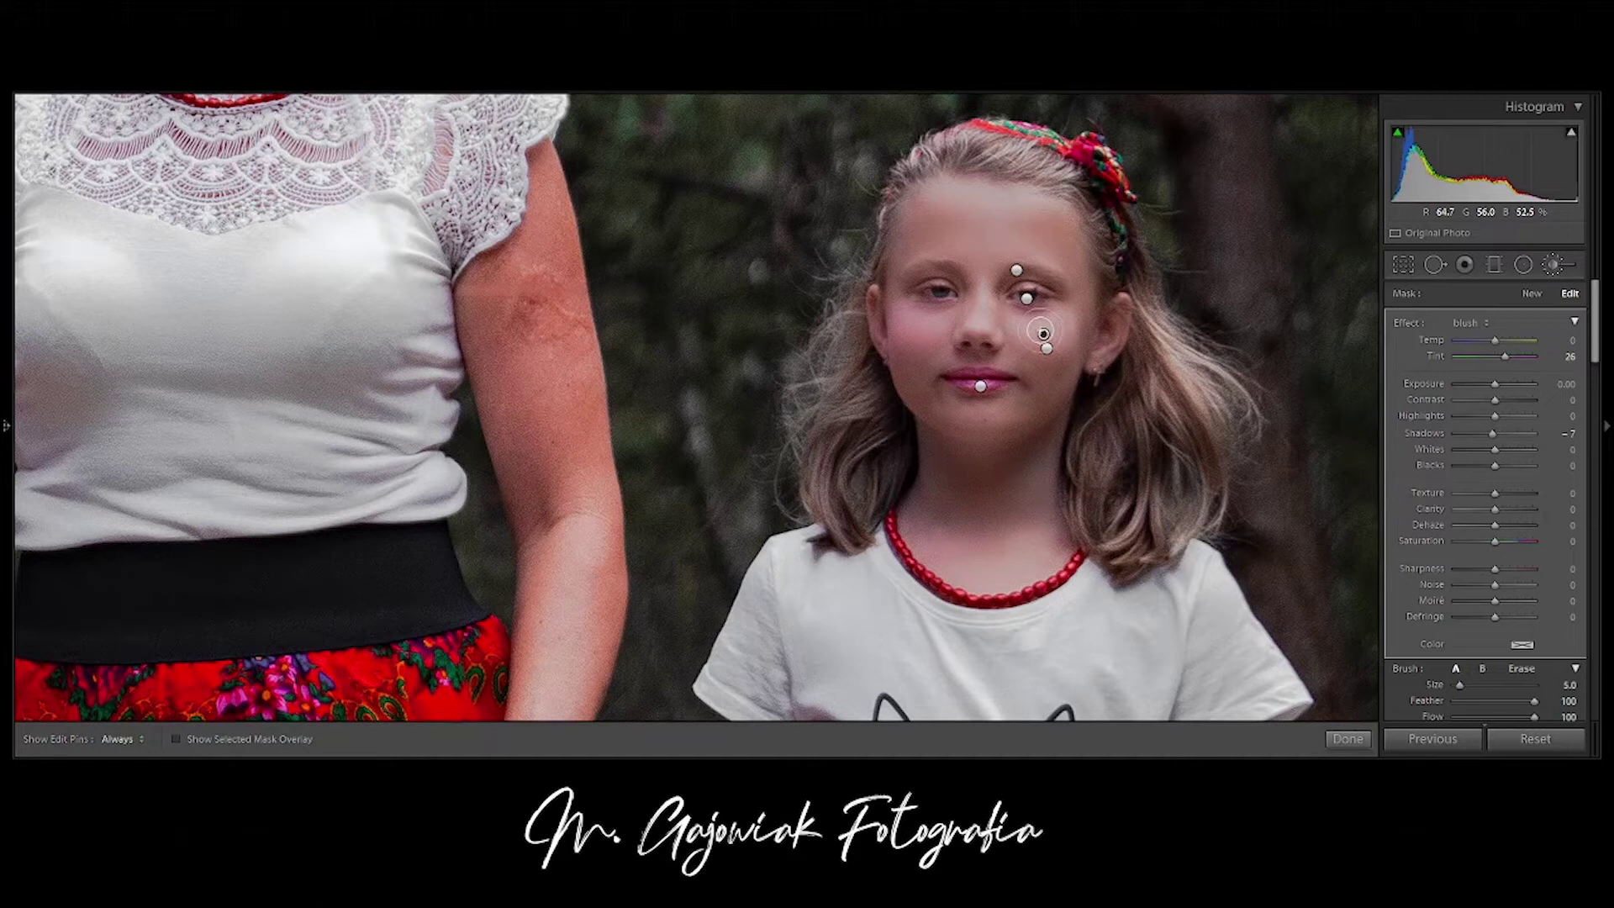
pyautogui.hotkey('ctrl', 'z')
pyautogui.press('h')
pyautogui.press('h')
pyautogui.press('z')
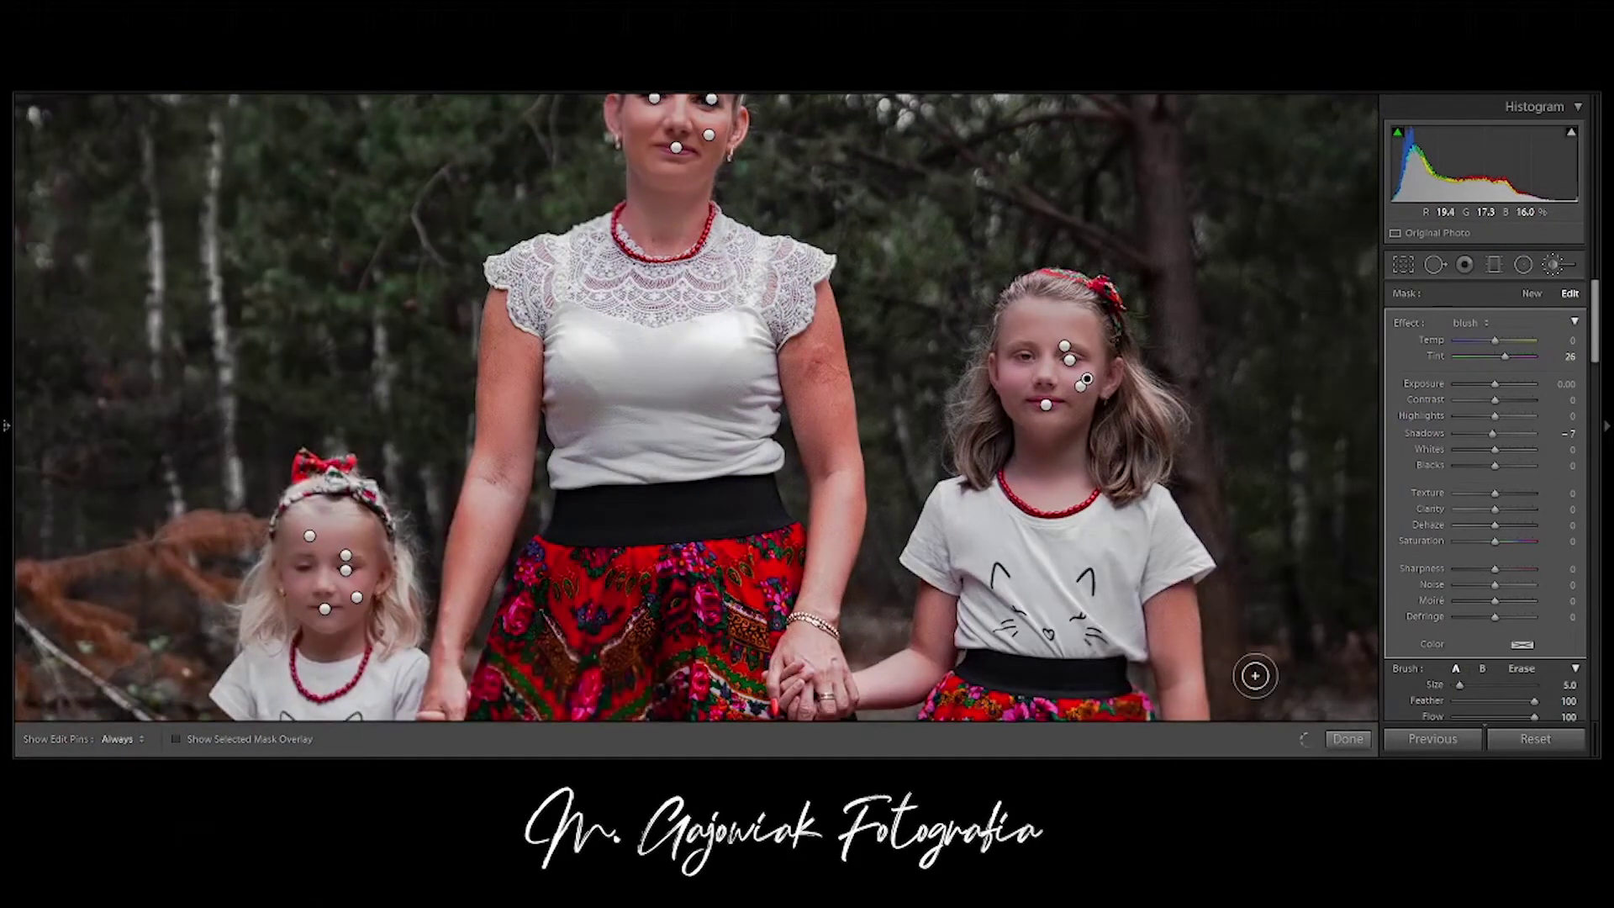
pyautogui.click(1348, 739)
# - Nudge the mother's smooth-face Saturation to −17 and return to the full photo
pyautogui.click(823, 330)
pyautogui.moveTo(709, 134); pyautogui.dragTo(709, 301)
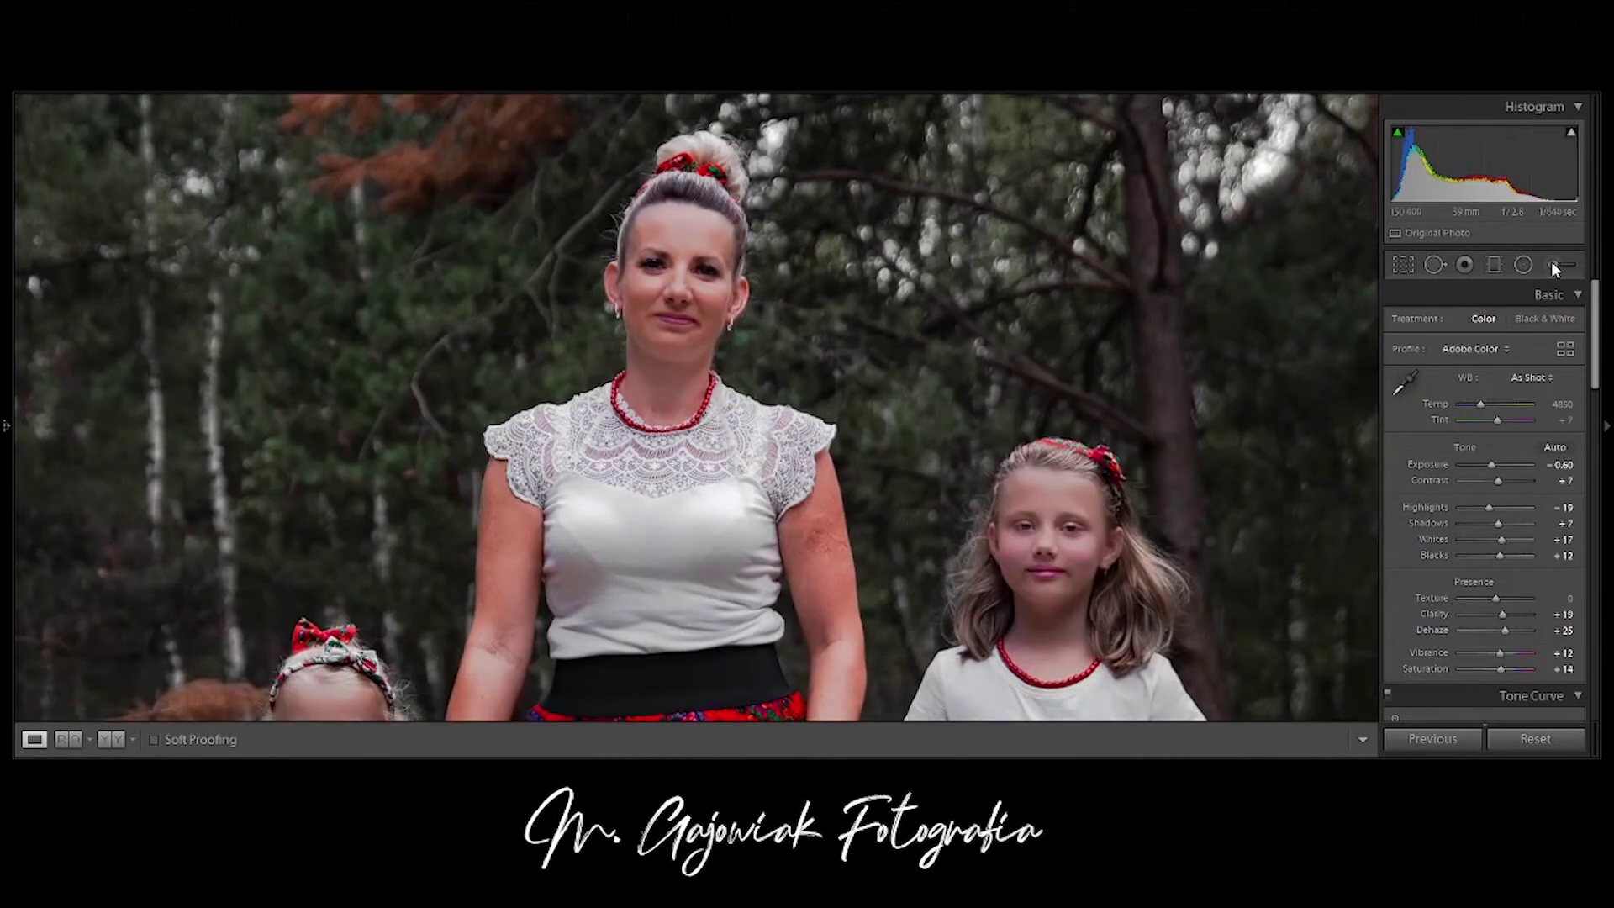
pyautogui.press('k')
pyautogui.click(708, 302)
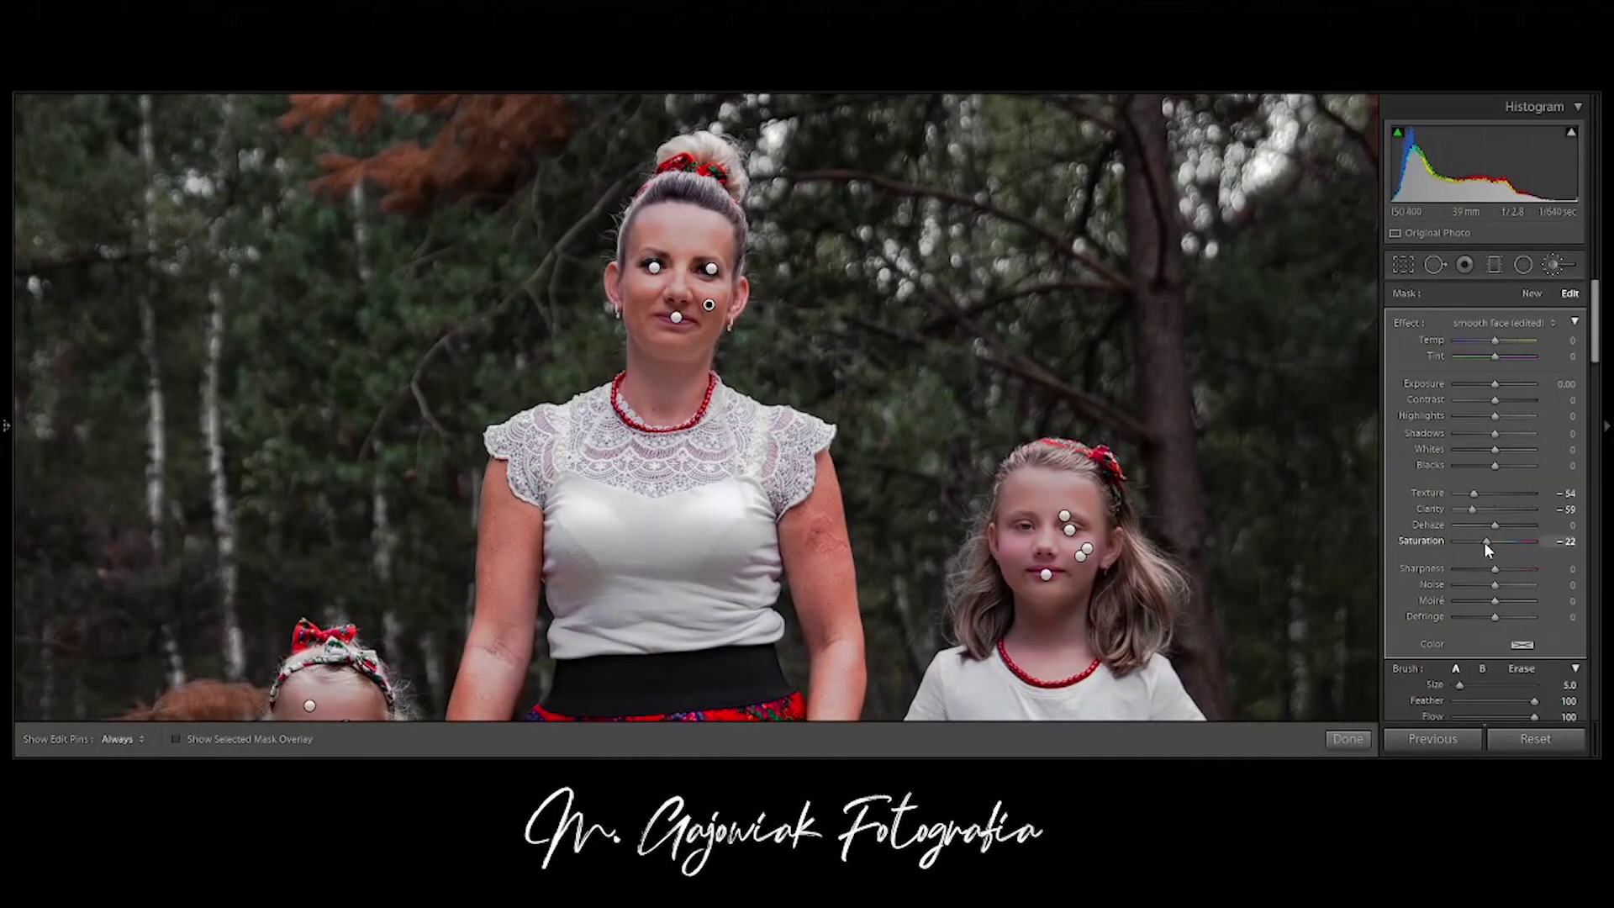
pyautogui.press('Up')
pyautogui.click(1351, 740)
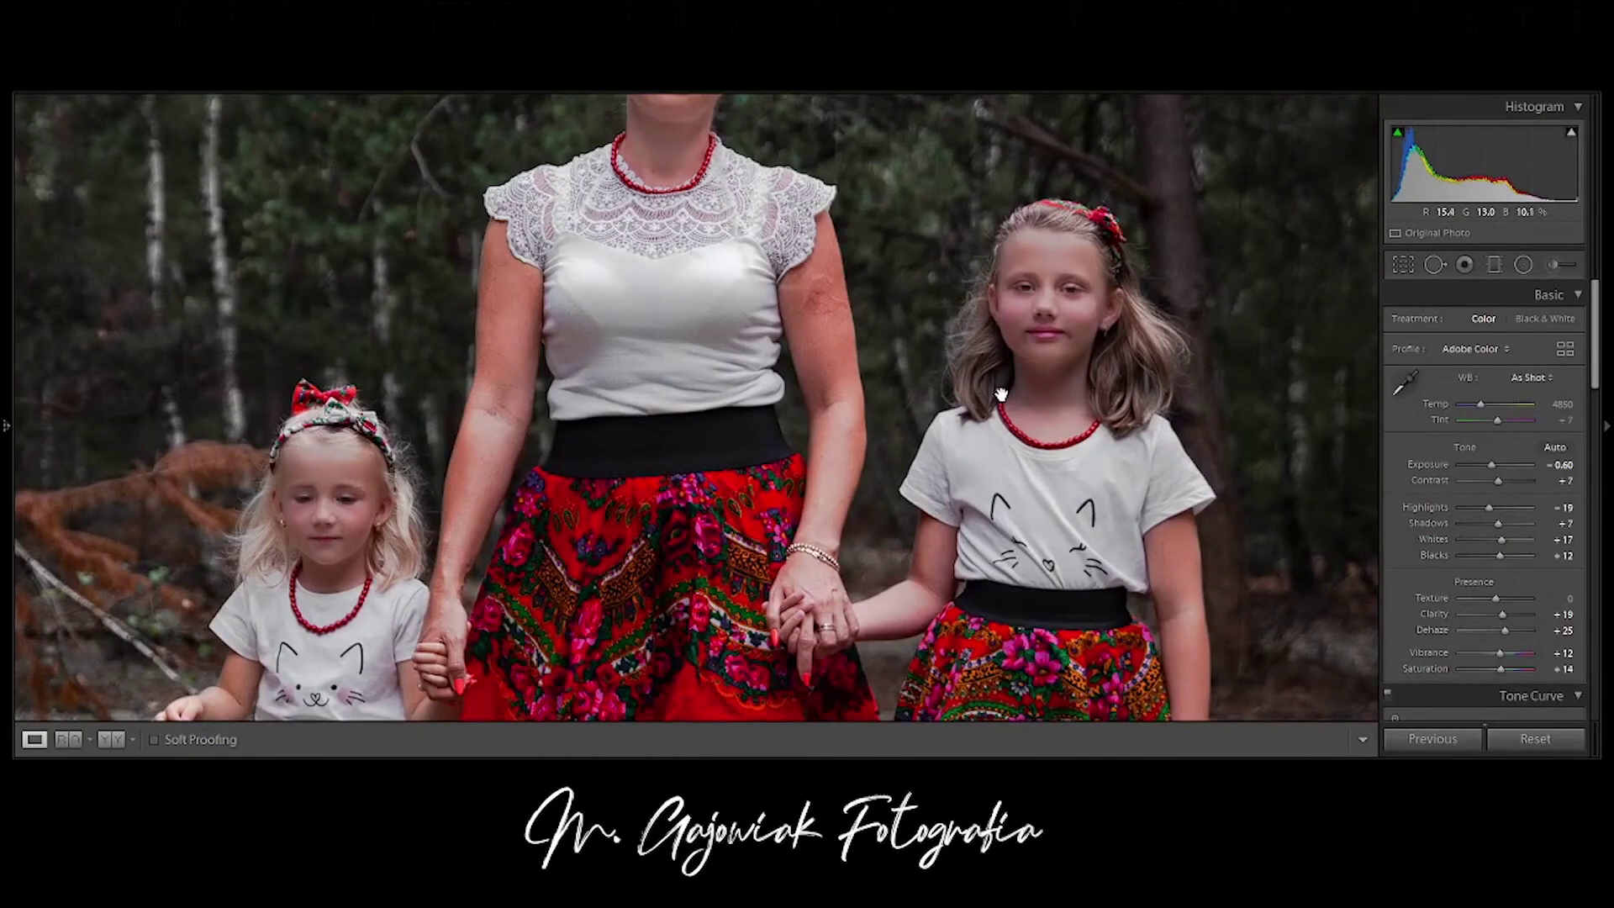
pyautogui.click(1120, 633)
# - Apply the 'sharp lashes' effect (sharpness 59) to the younger girl's eye pin
pyautogui.press('y')
pyautogui.press('y')
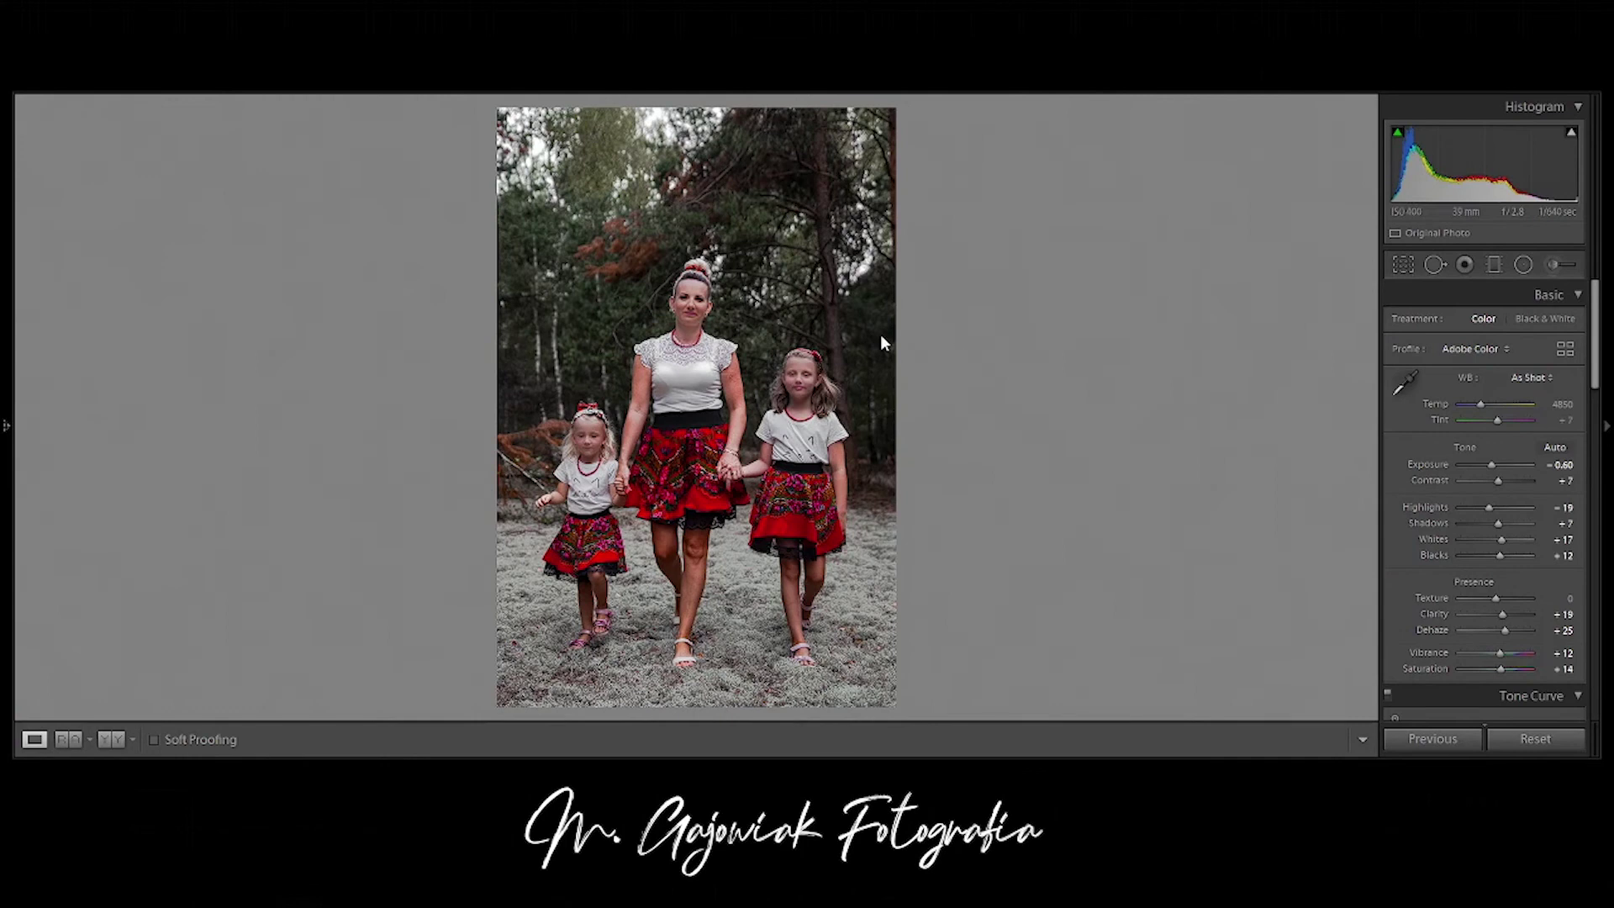
pyautogui.click(588, 438)
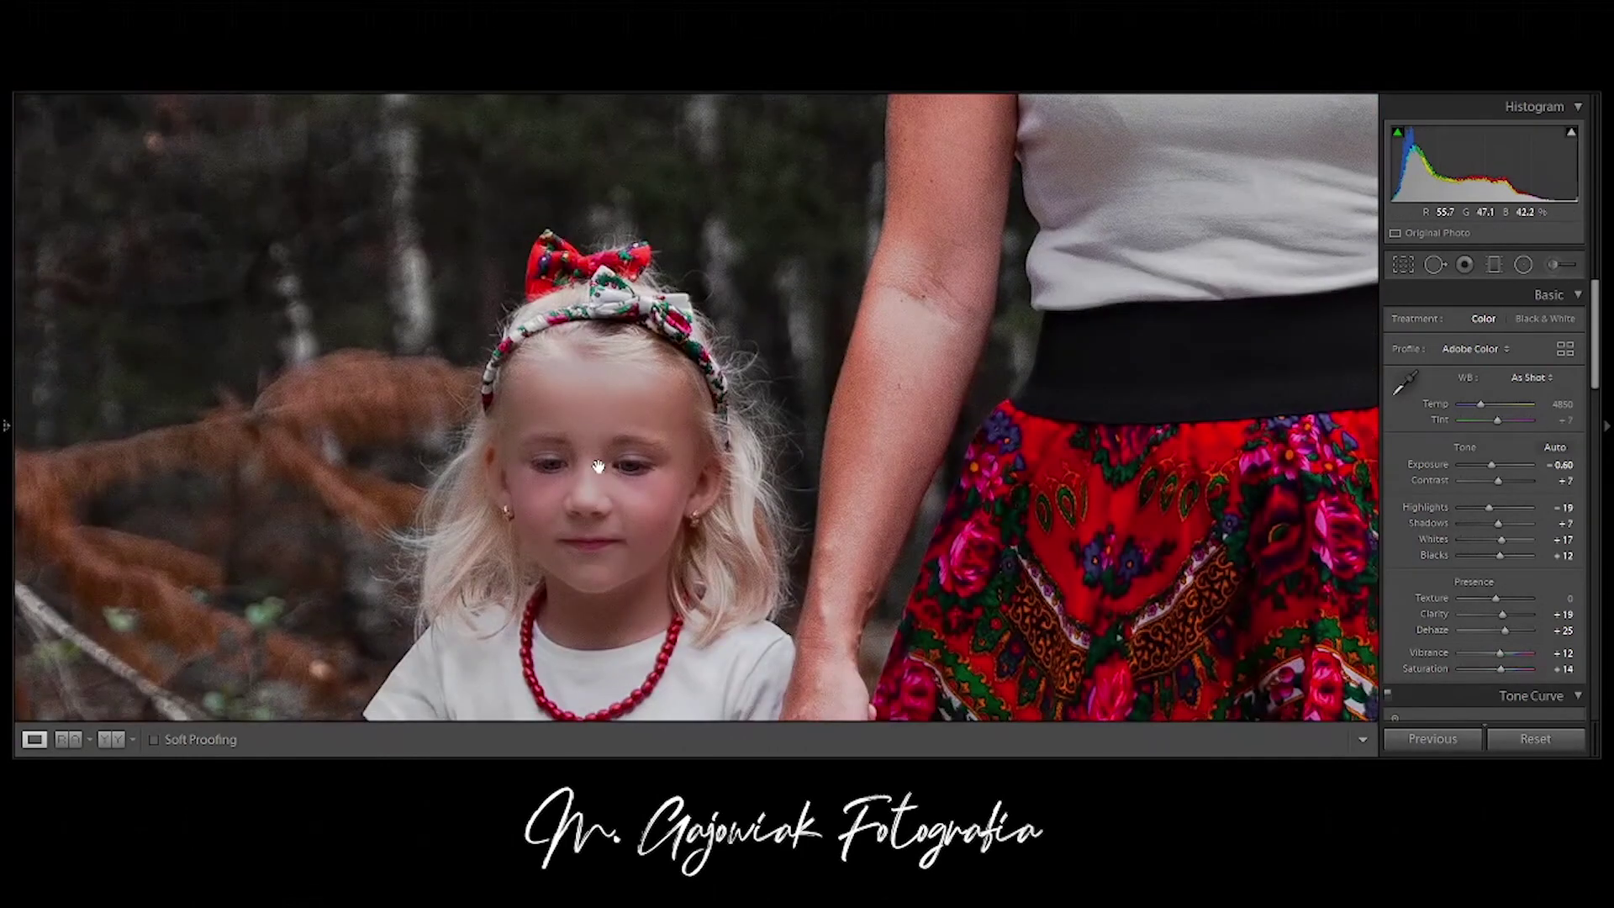
pyautogui.hotkey('ctrl', '-')
pyautogui.hotkey('ctrl', '-')
pyautogui.press('k')
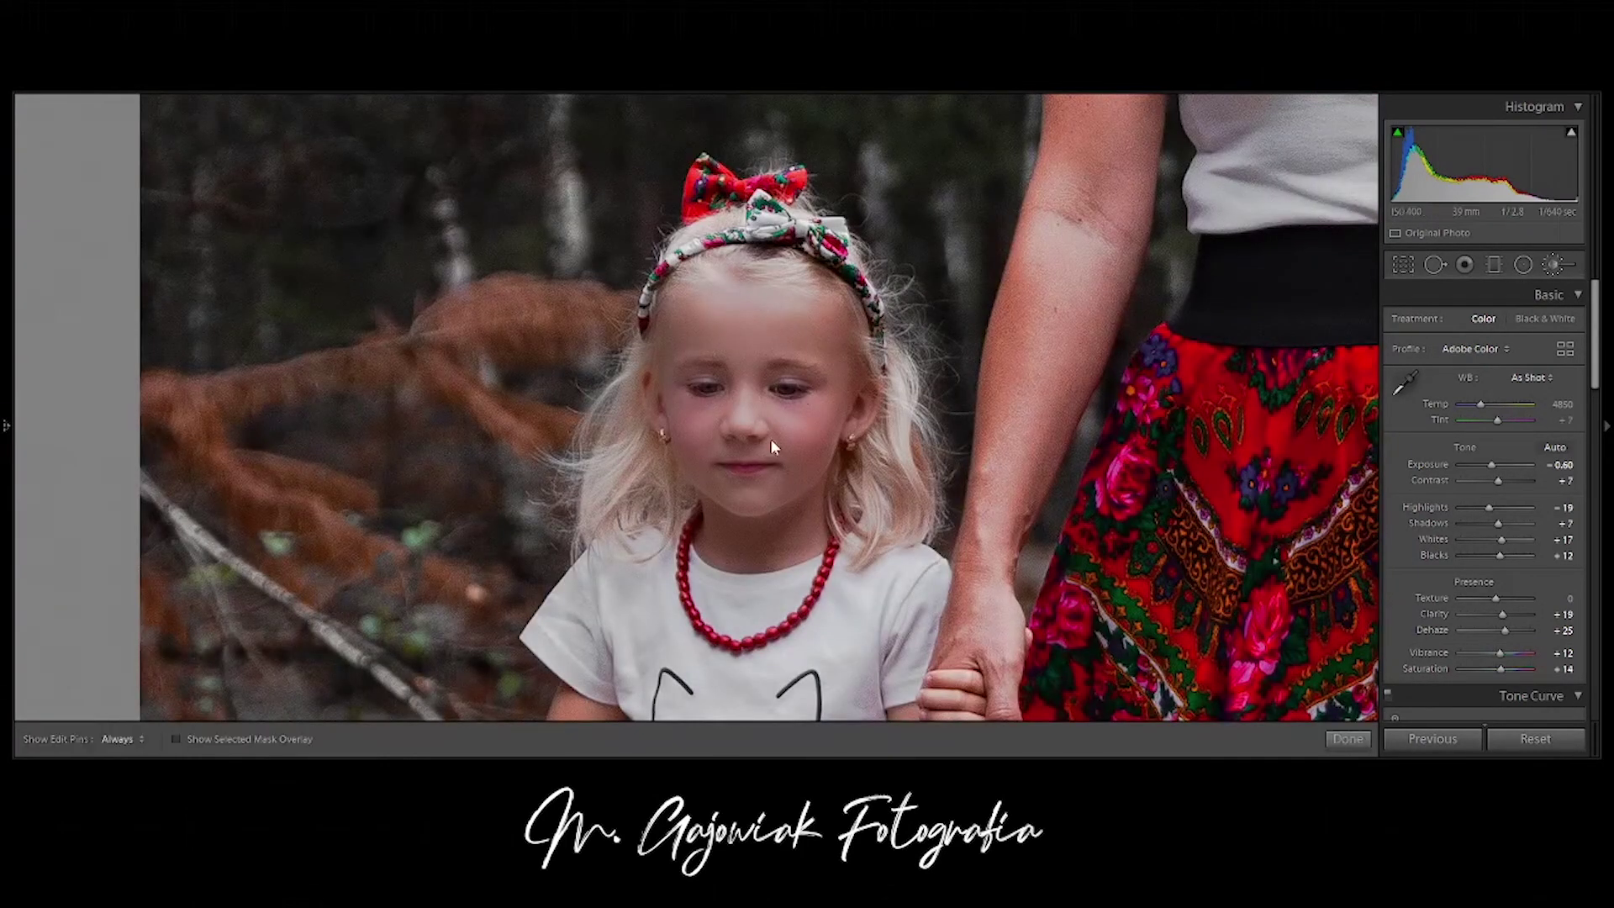
pyautogui.click(1482, 325)
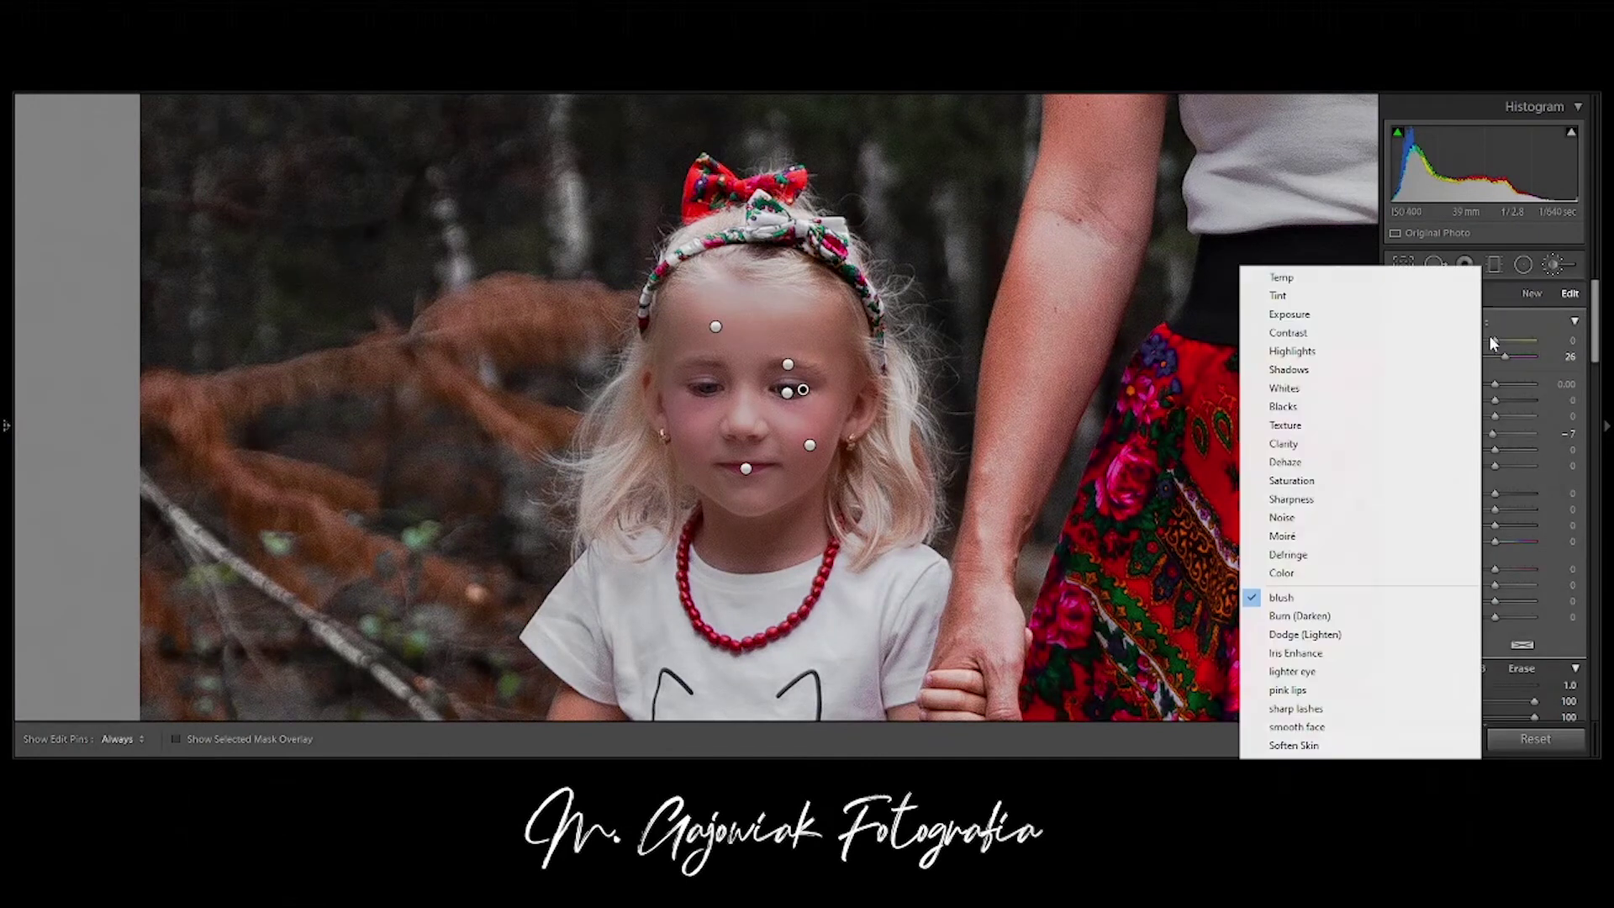
pyautogui.click(1349, 706)
pyautogui.press('h')
pyautogui.hotkey('ctrl', 'z')
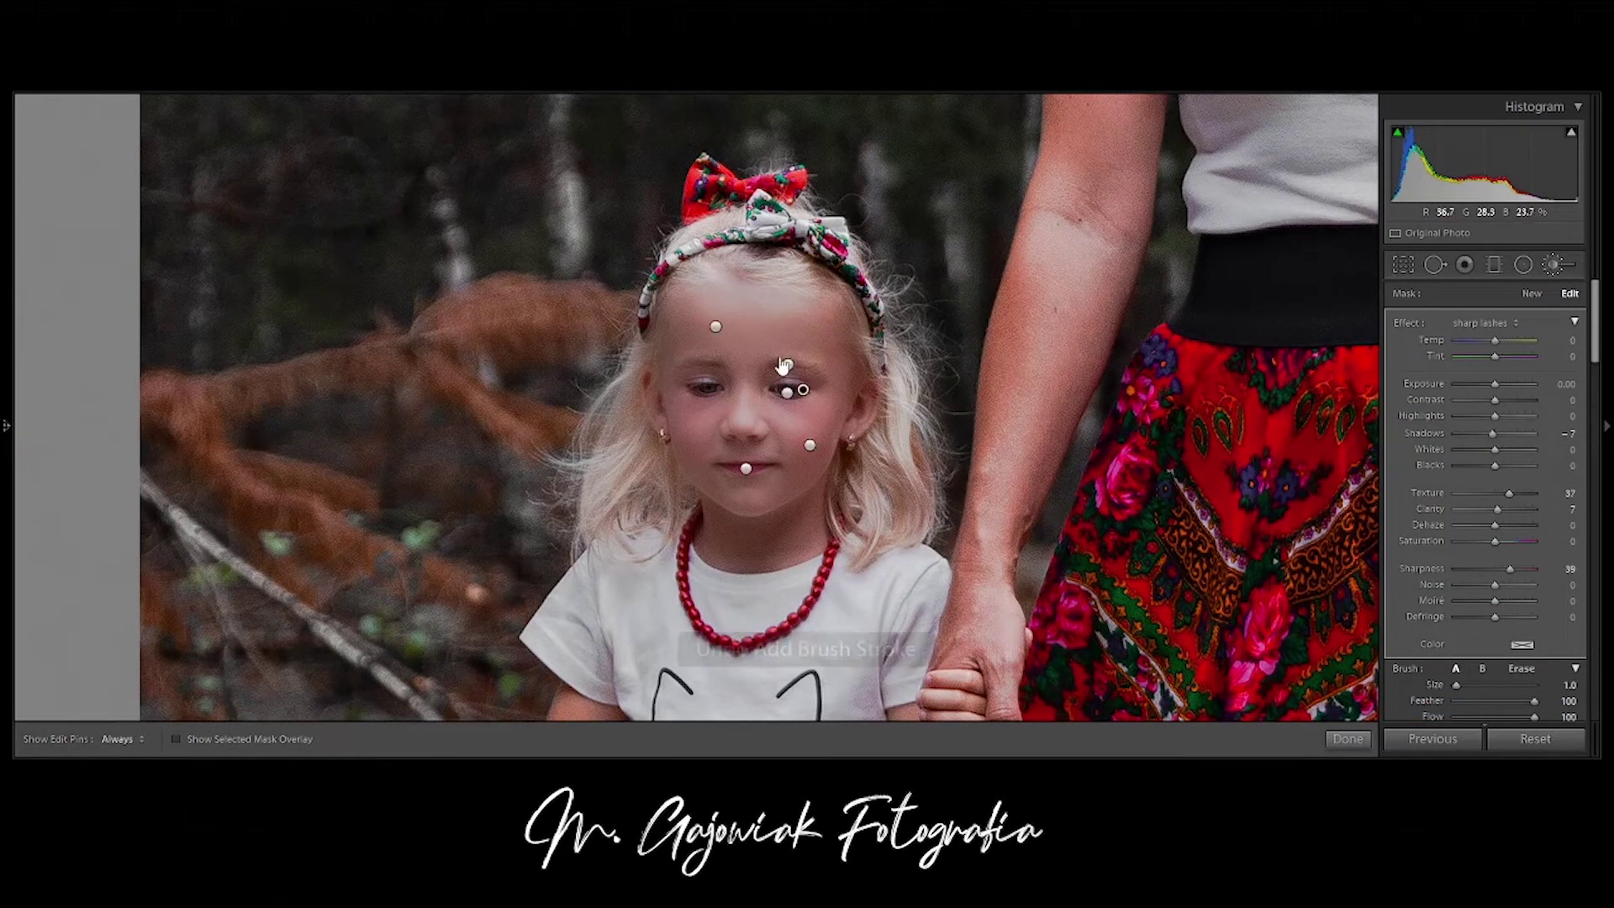
pyautogui.hotkey('ctrl', '-')
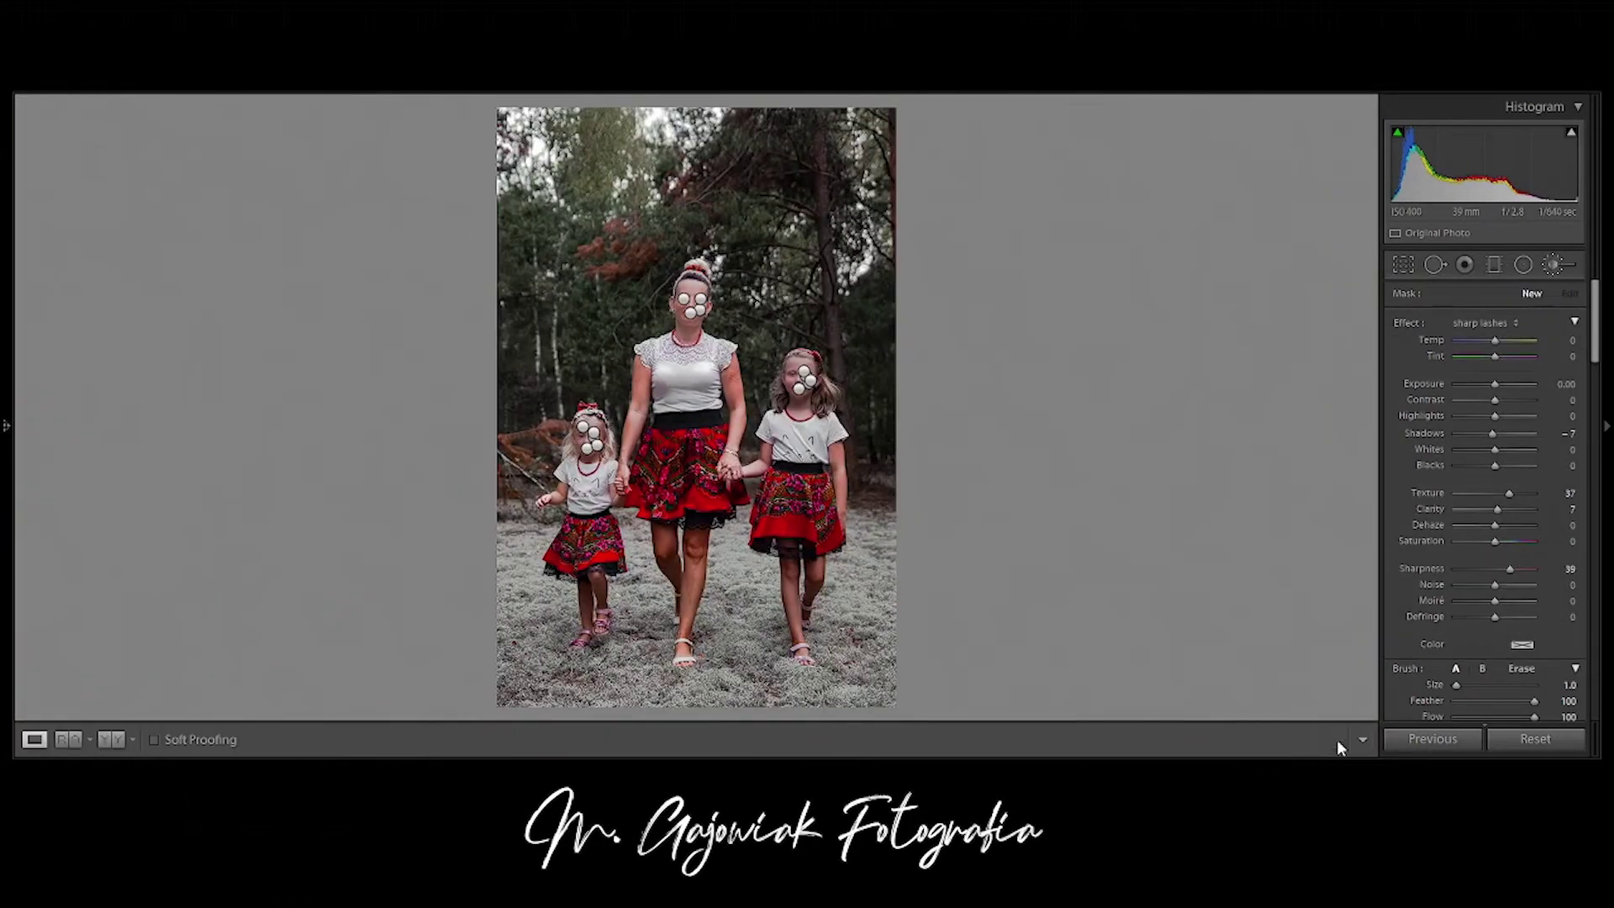
pyautogui.click(1342, 739)
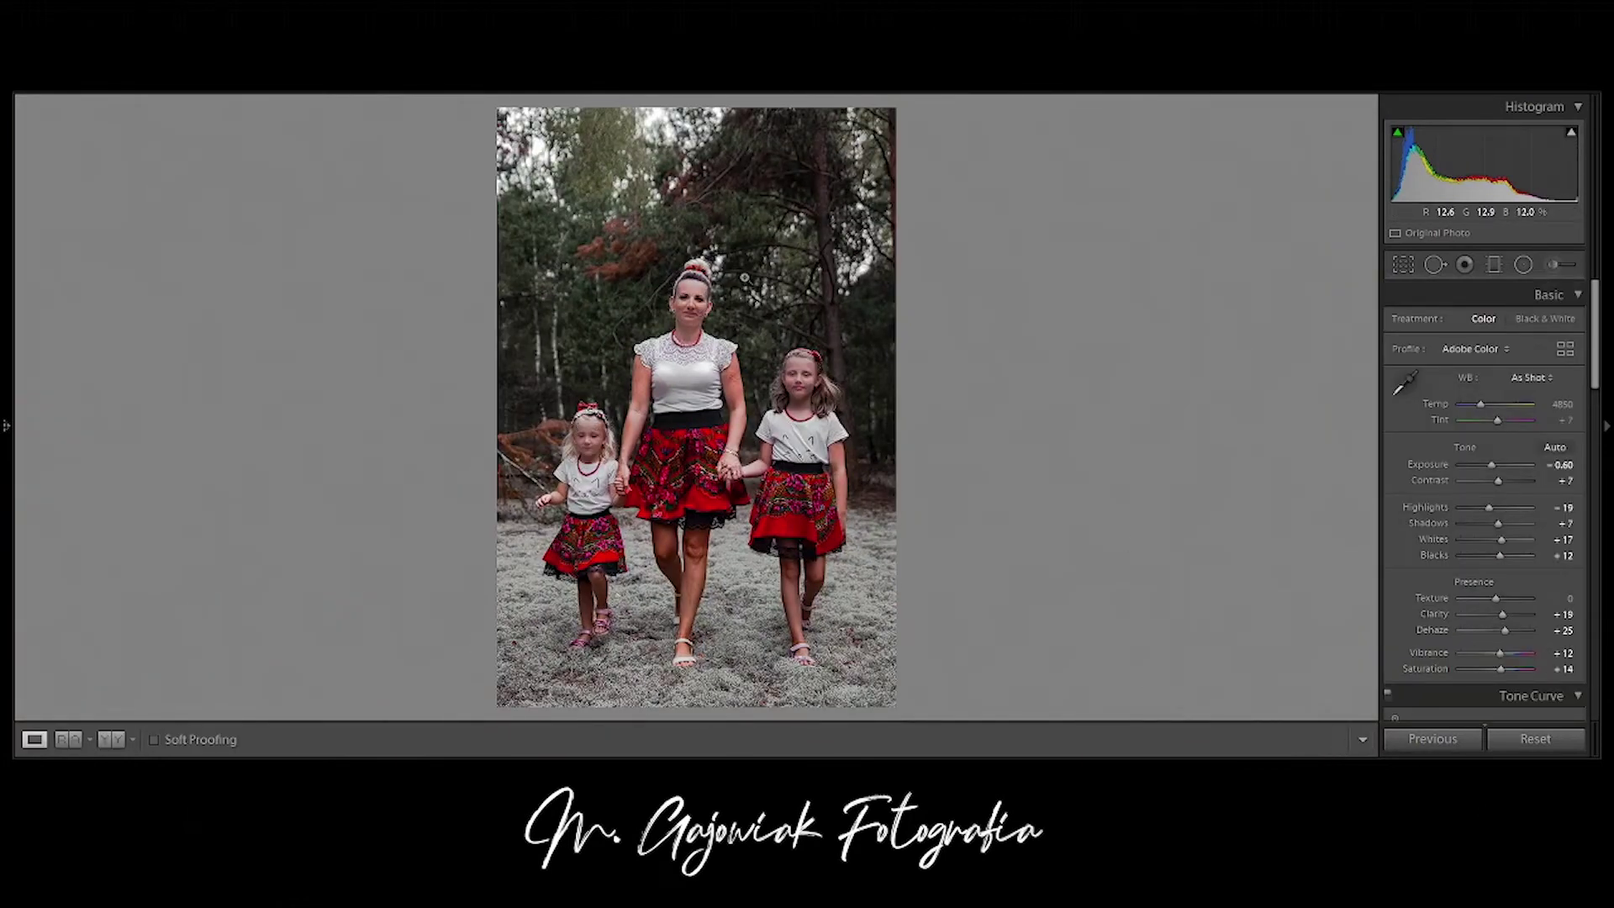
# - Try HSL orange saturation changes, undoing back to orange saturation +4
pyautogui.scroll(-10, 1496, 450)
pyautogui.click(1405, 535)
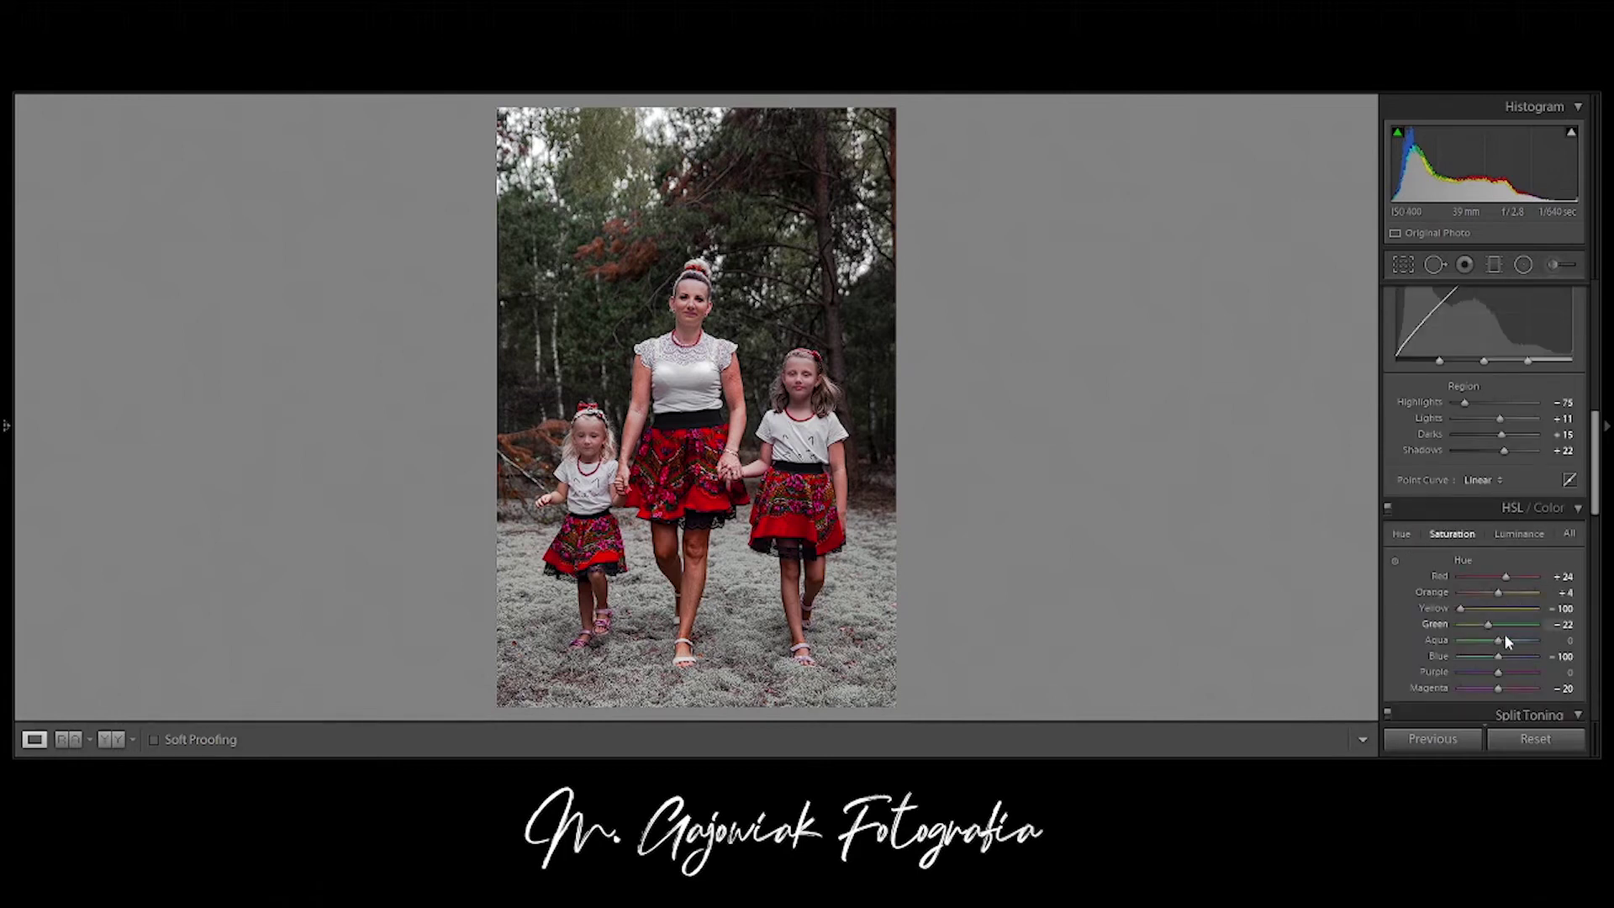
pyautogui.moveTo(1455, 633)
pyautogui.mouseDown()
pyautogui.moveTo(1473, 632)
pyautogui.moveTo(1454, 594)
pyautogui.mouseUp()
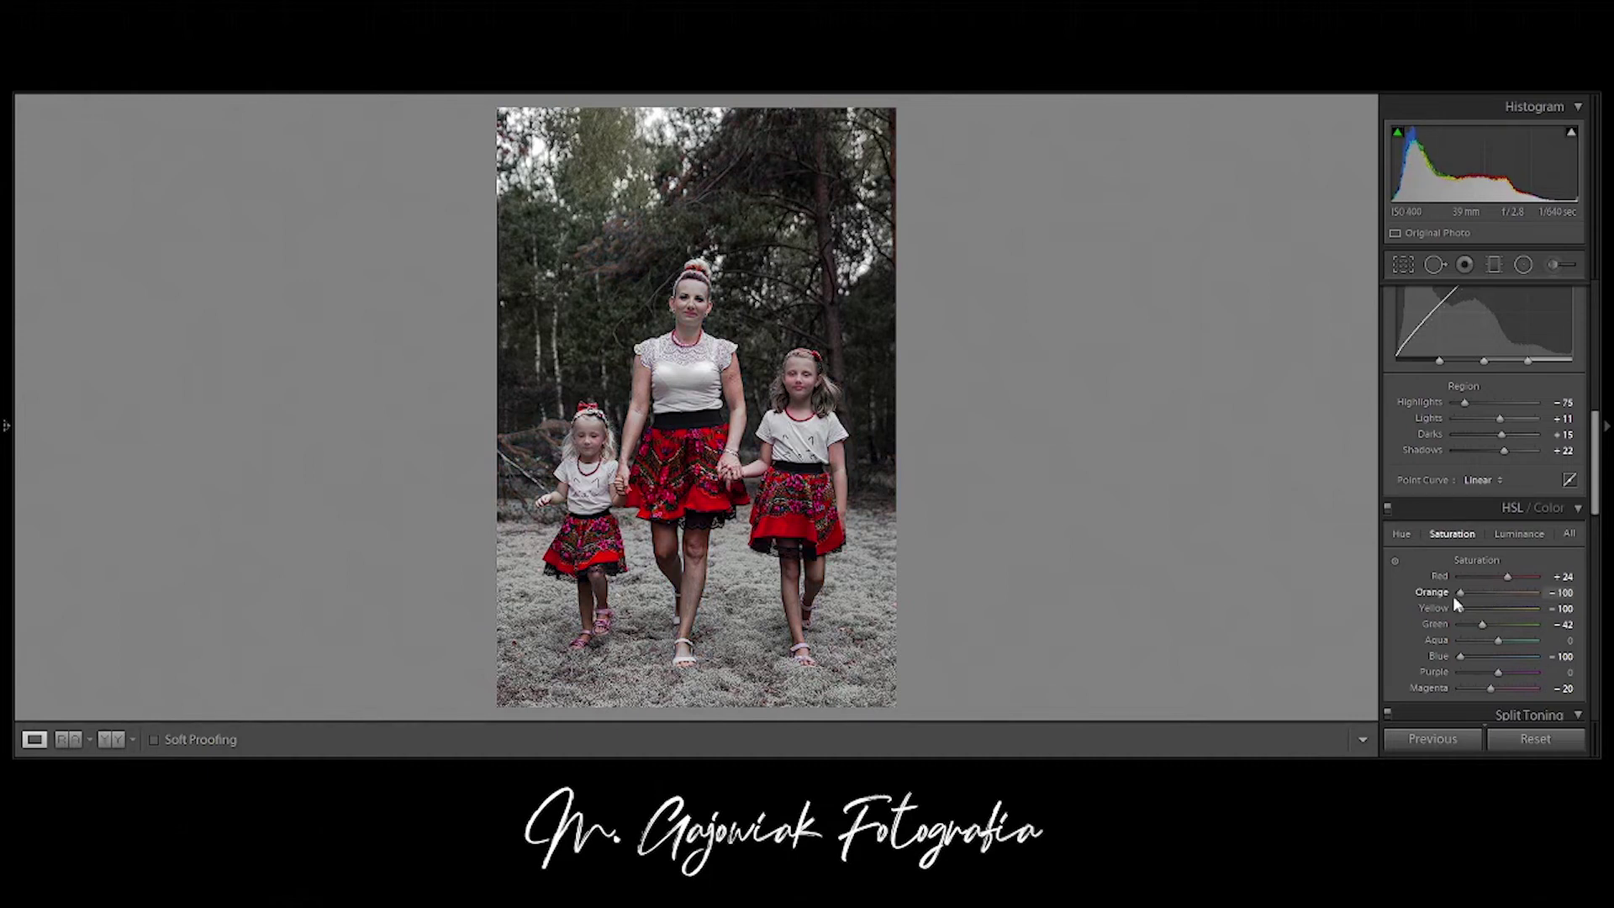
pyautogui.hotkey('ctrl', 'z')
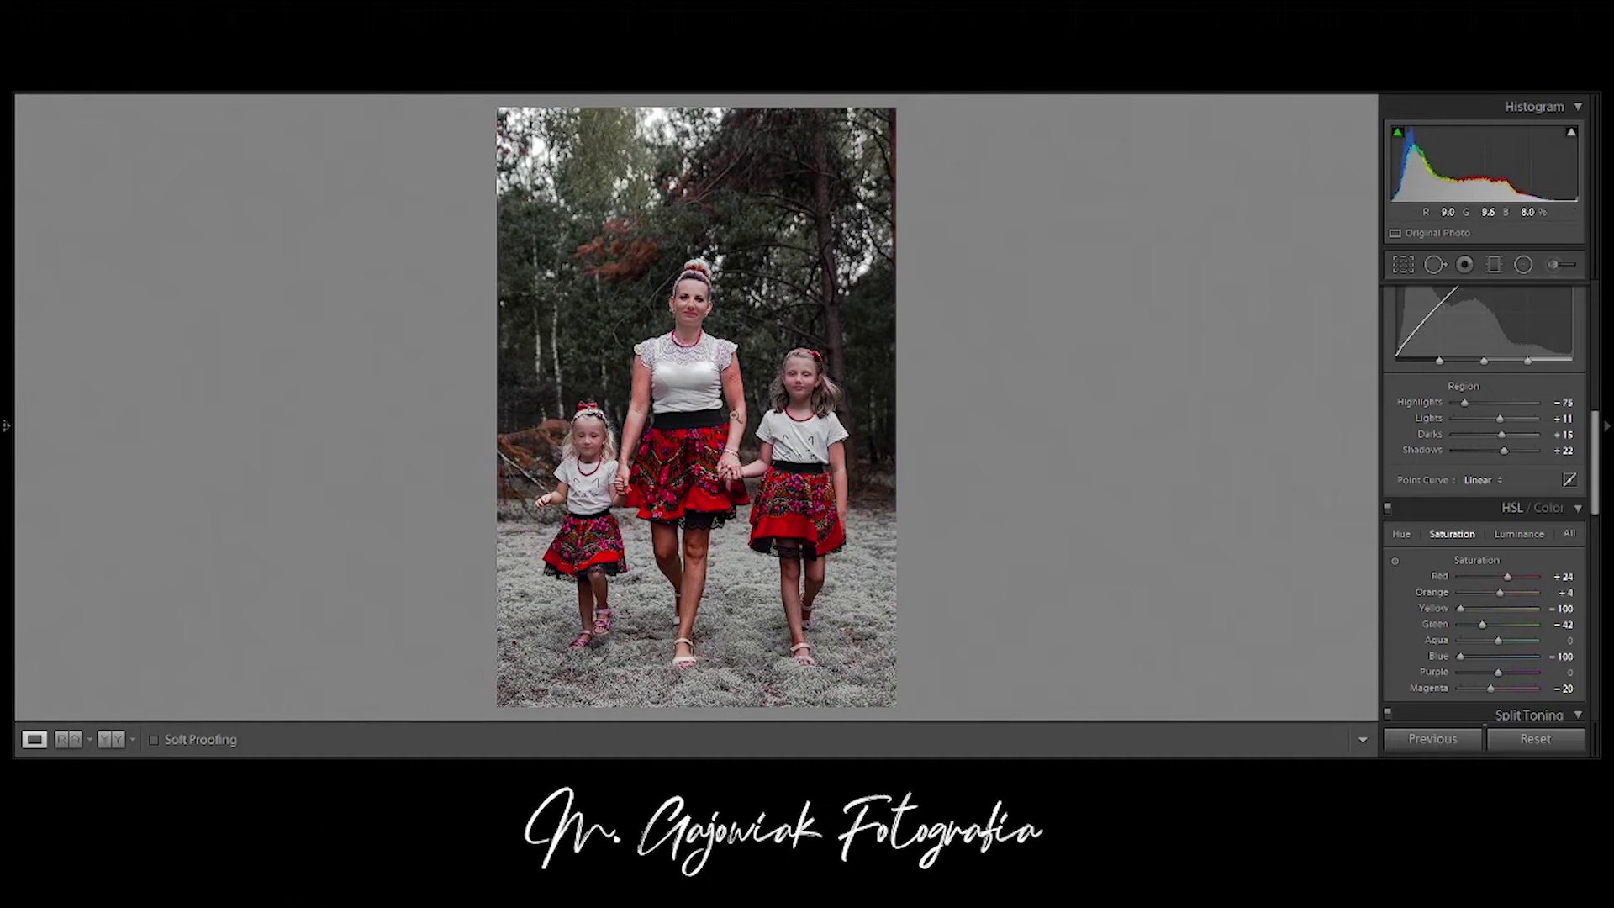
pyautogui.click(801, 557)
pyautogui.click(707, 314)
pyautogui.moveTo(1509, 593); pyautogui.dragTo(1537, 594)
pyautogui.doubleClick(1441, 589)
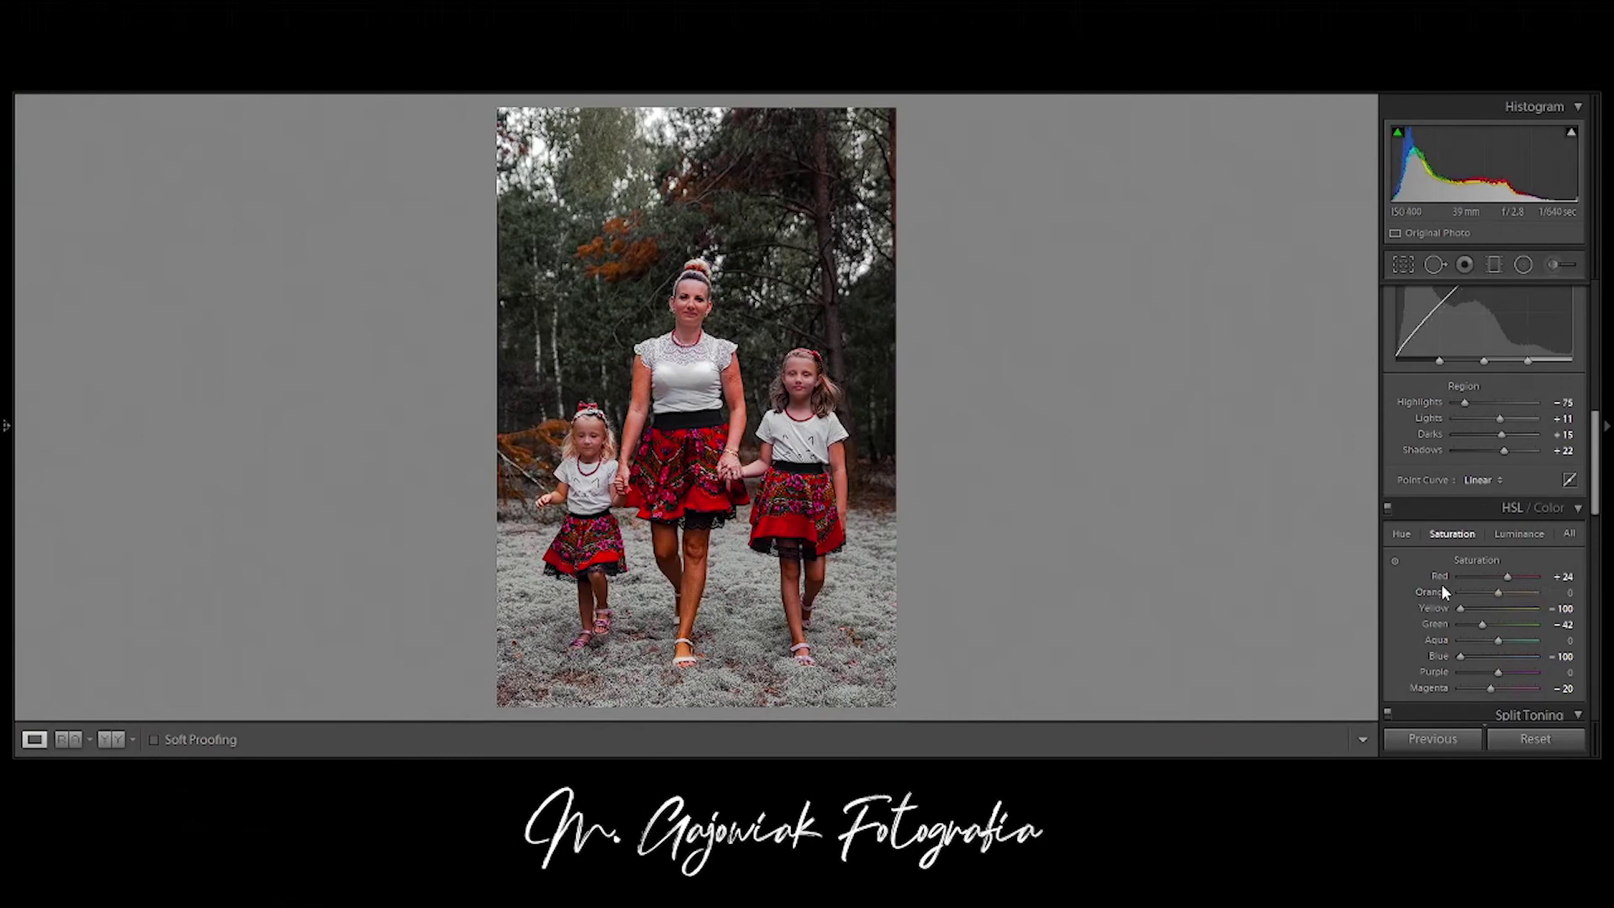
pyautogui.hotkey('ctrl', 'z')
pyautogui.hotkey('ctrl', 'z')
# - Set orange luminance to +27 and raise Tone Curve Shadows to +24
pyautogui.click(1522, 533)
pyautogui.moveTo(1523, 598); pyautogui.dragTo(1545, 600)
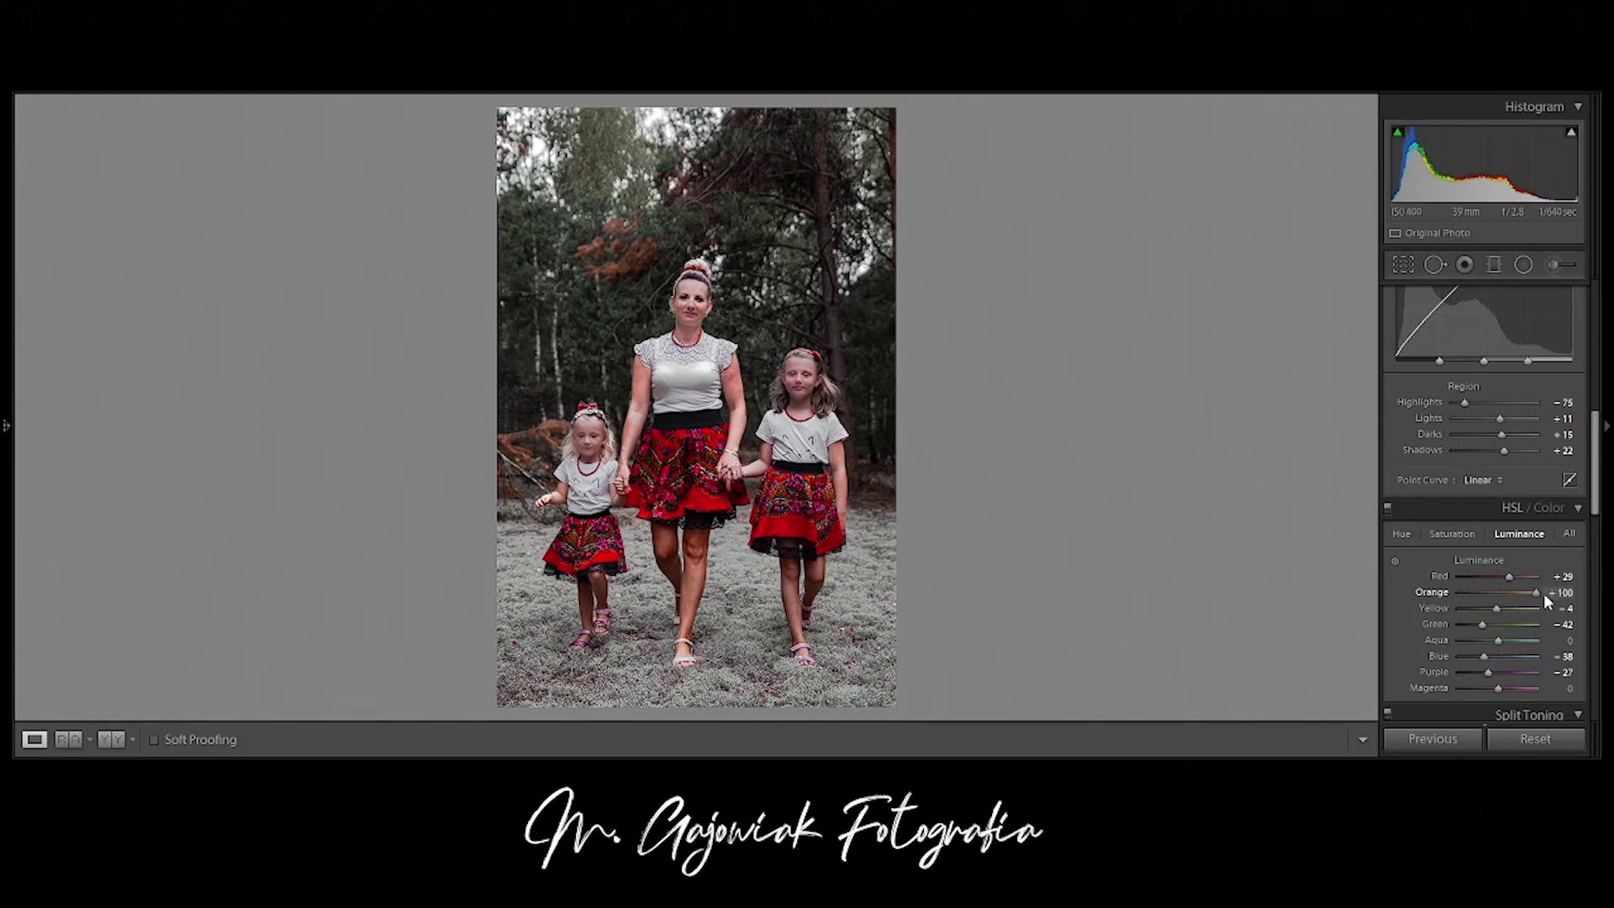
pyautogui.hotkey('ctrl', 'z')
pyautogui.moveTo(1595, 446)
pyautogui.mouseDown()
pyautogui.moveTo(1589, 362)
pyautogui.moveTo(1589, 466)
pyautogui.mouseUp()
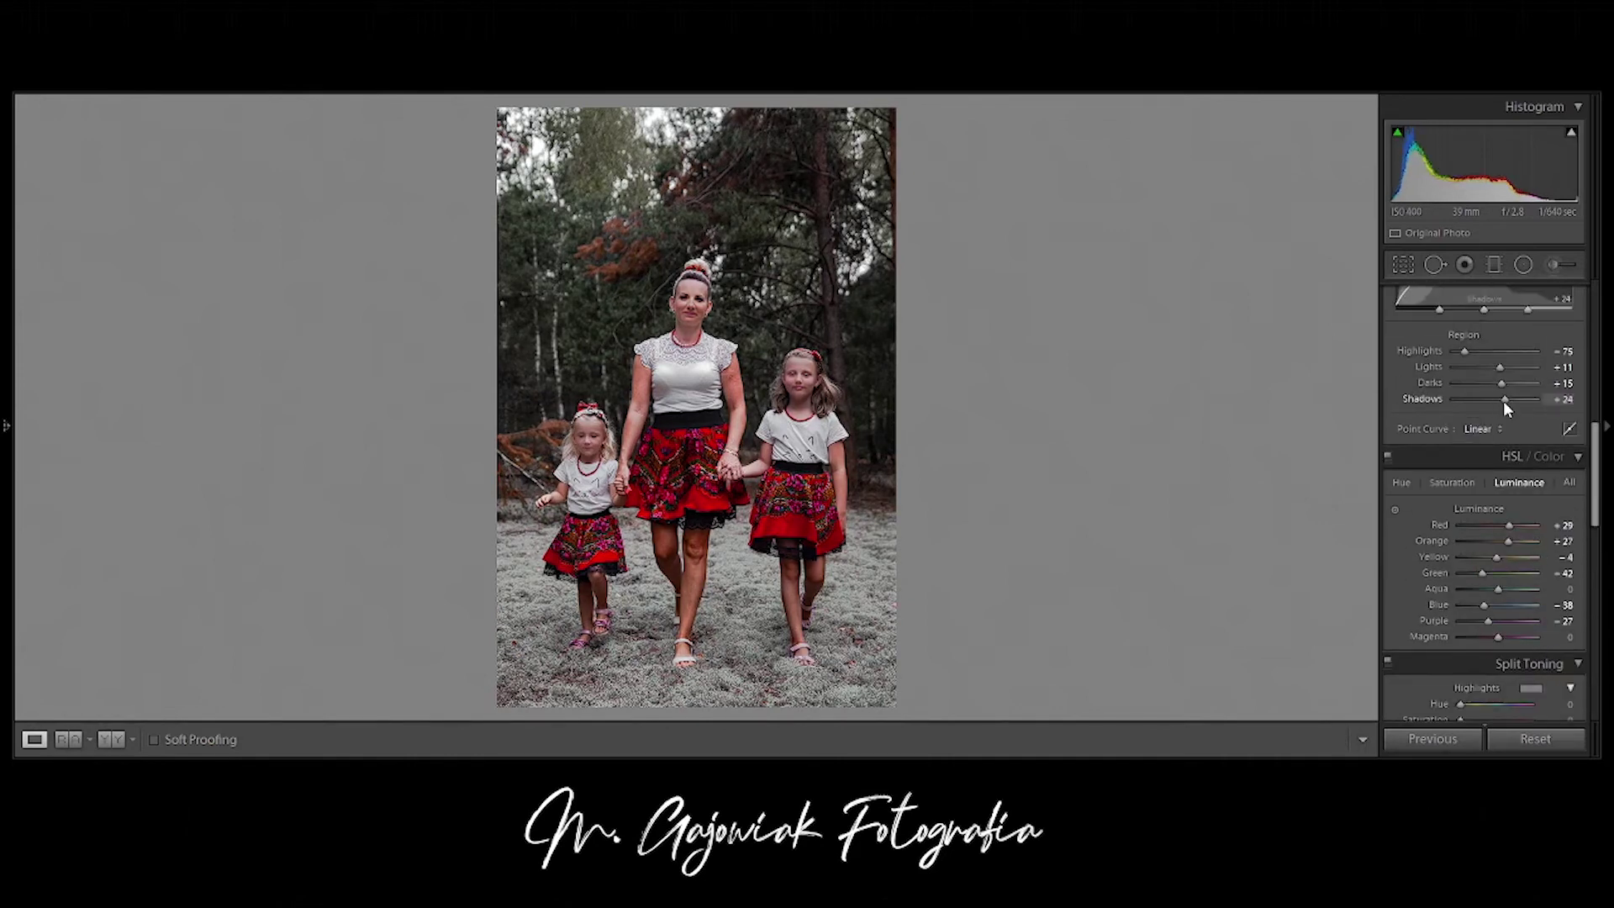
pyautogui.click(691, 329)
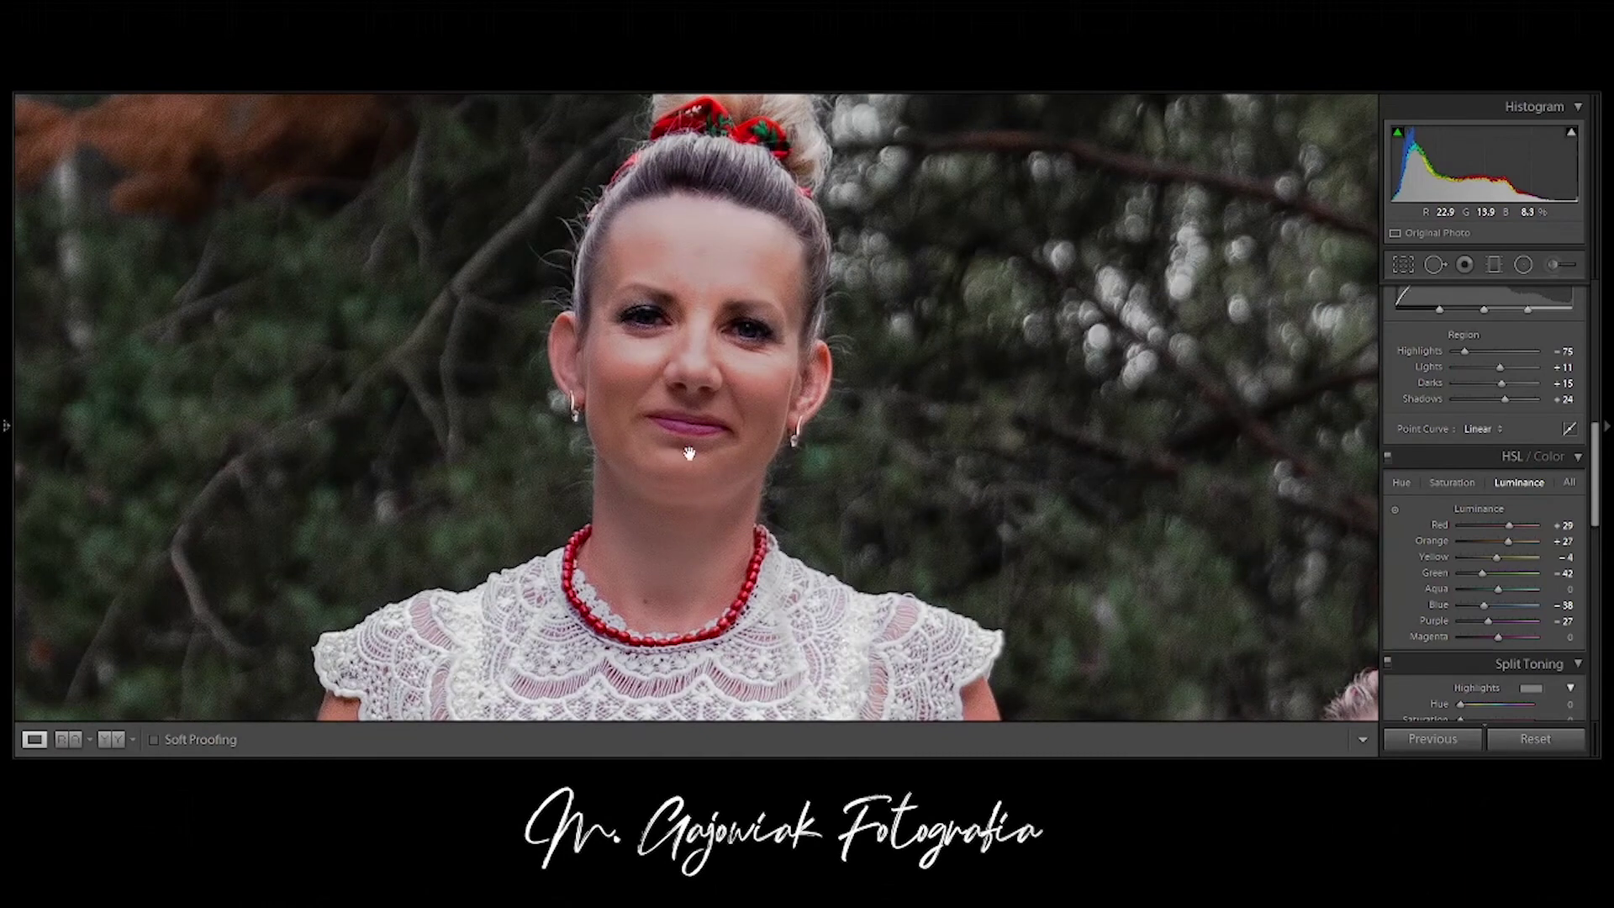
# - Set Blue luminance to −51 and Green luminance to −16 on the grass
pyautogui.click(691, 507)
pyautogui.hotkey('ctrl', 'a')
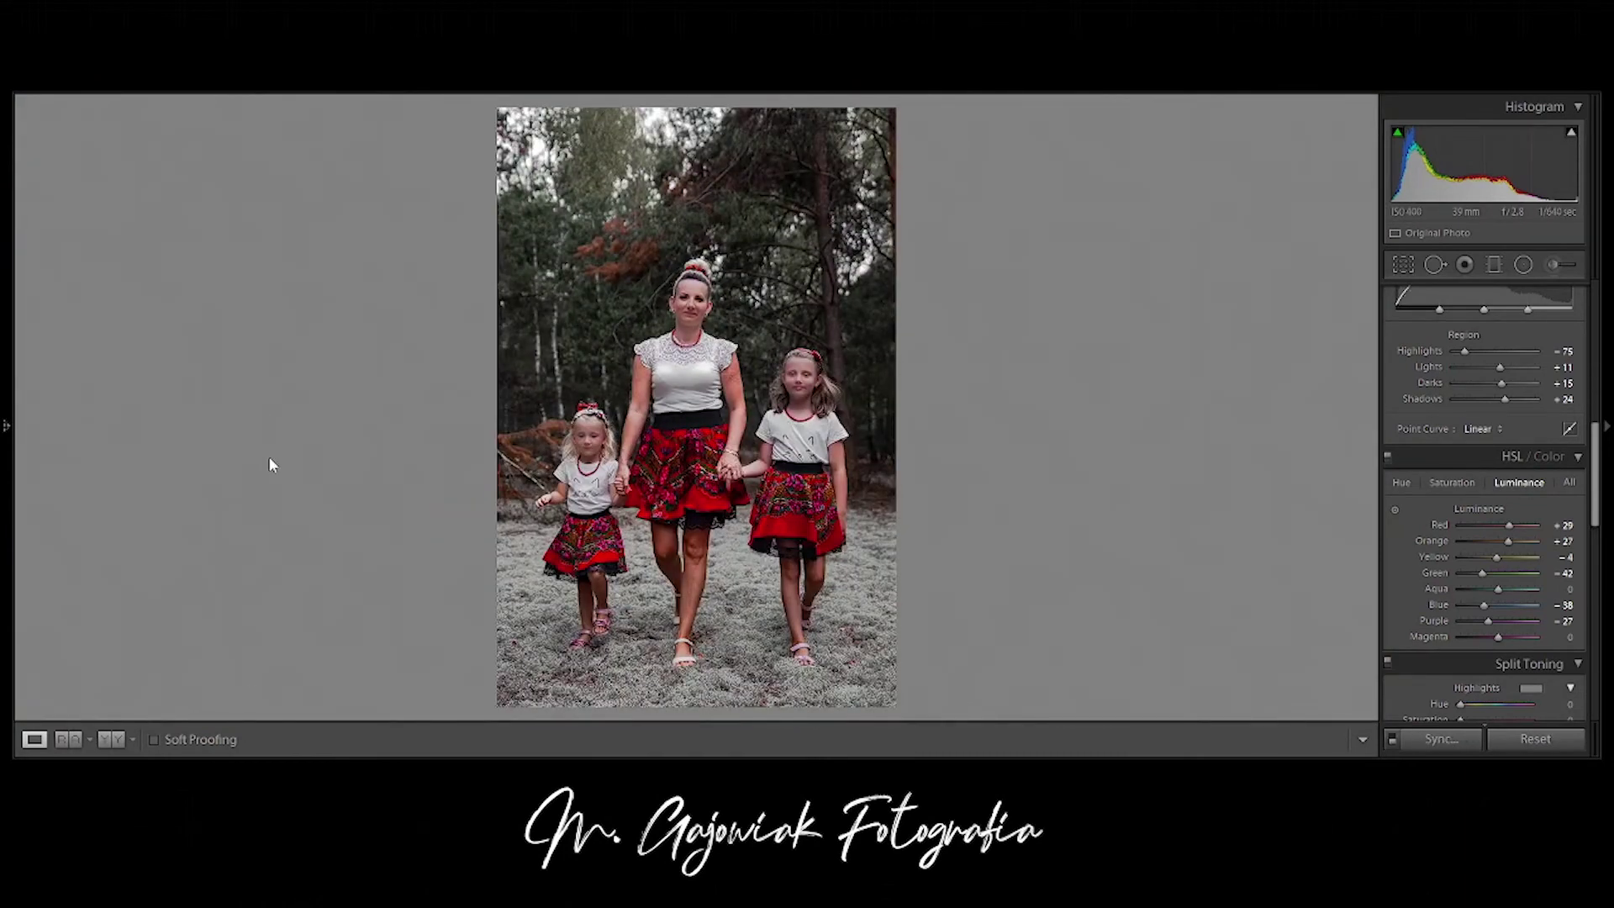
pyautogui.click(681, 677)
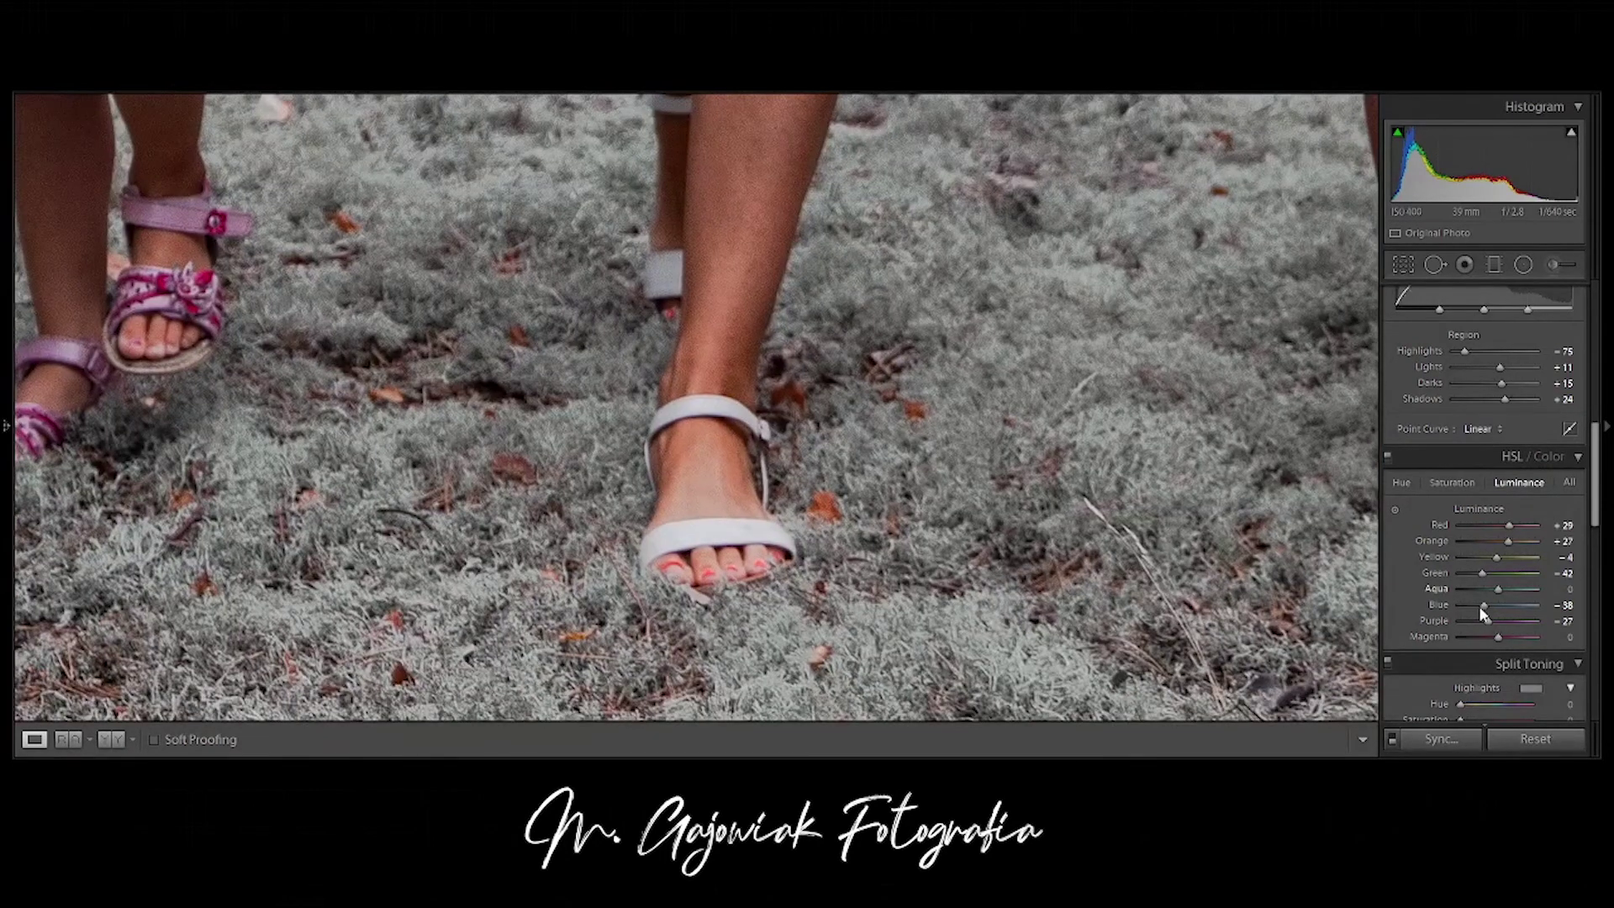
pyautogui.moveTo(1481, 609); pyautogui.dragTo(1476, 609)
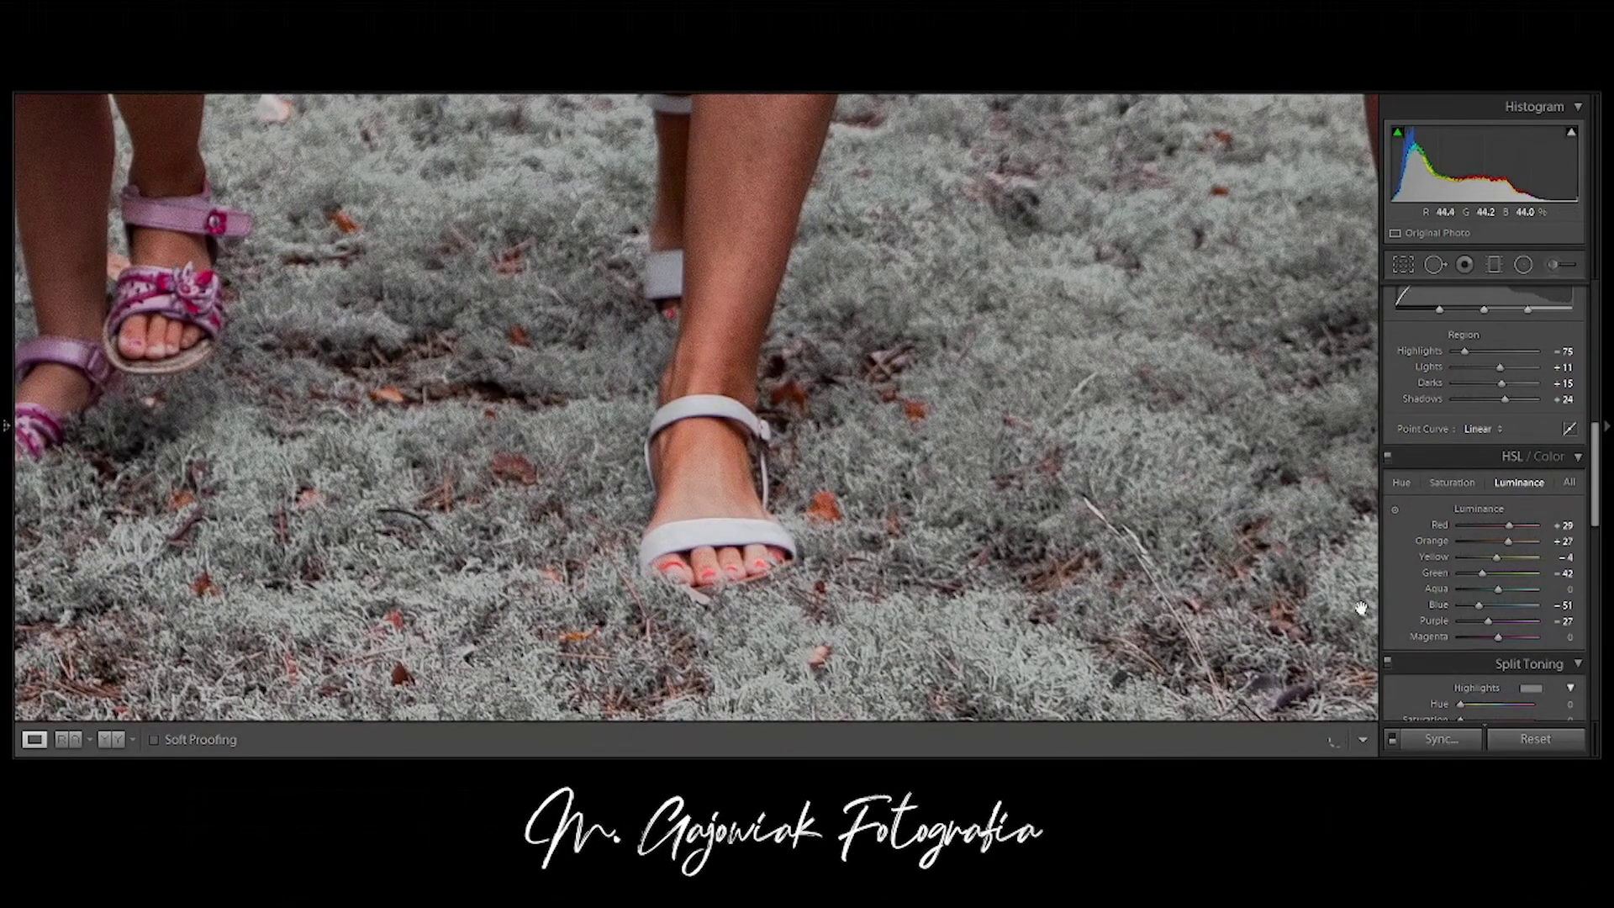
pyautogui.hotkey('ctrl', 'alt', 'shift', 'l')
pyautogui.moveTo(1483, 572)
pyautogui.mouseDown()
pyautogui.moveTo(1593, 573)
pyautogui.moveTo(1519, 580)
pyautogui.mouseUp()
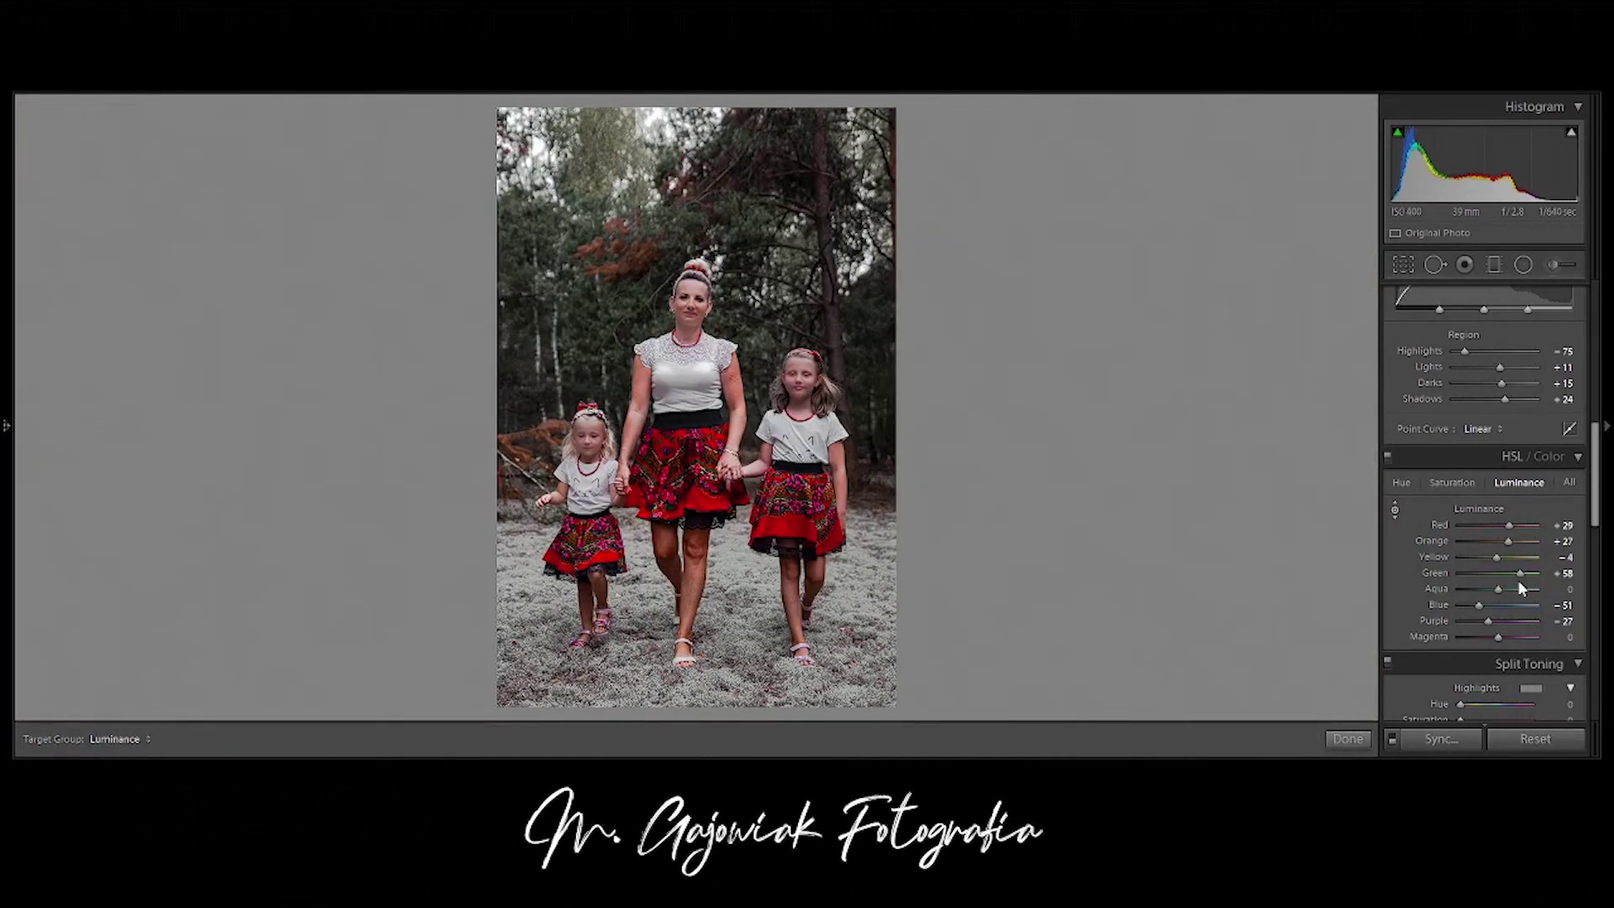
pyautogui.moveTo(1518, 580); pyautogui.dragTo(1492, 575)
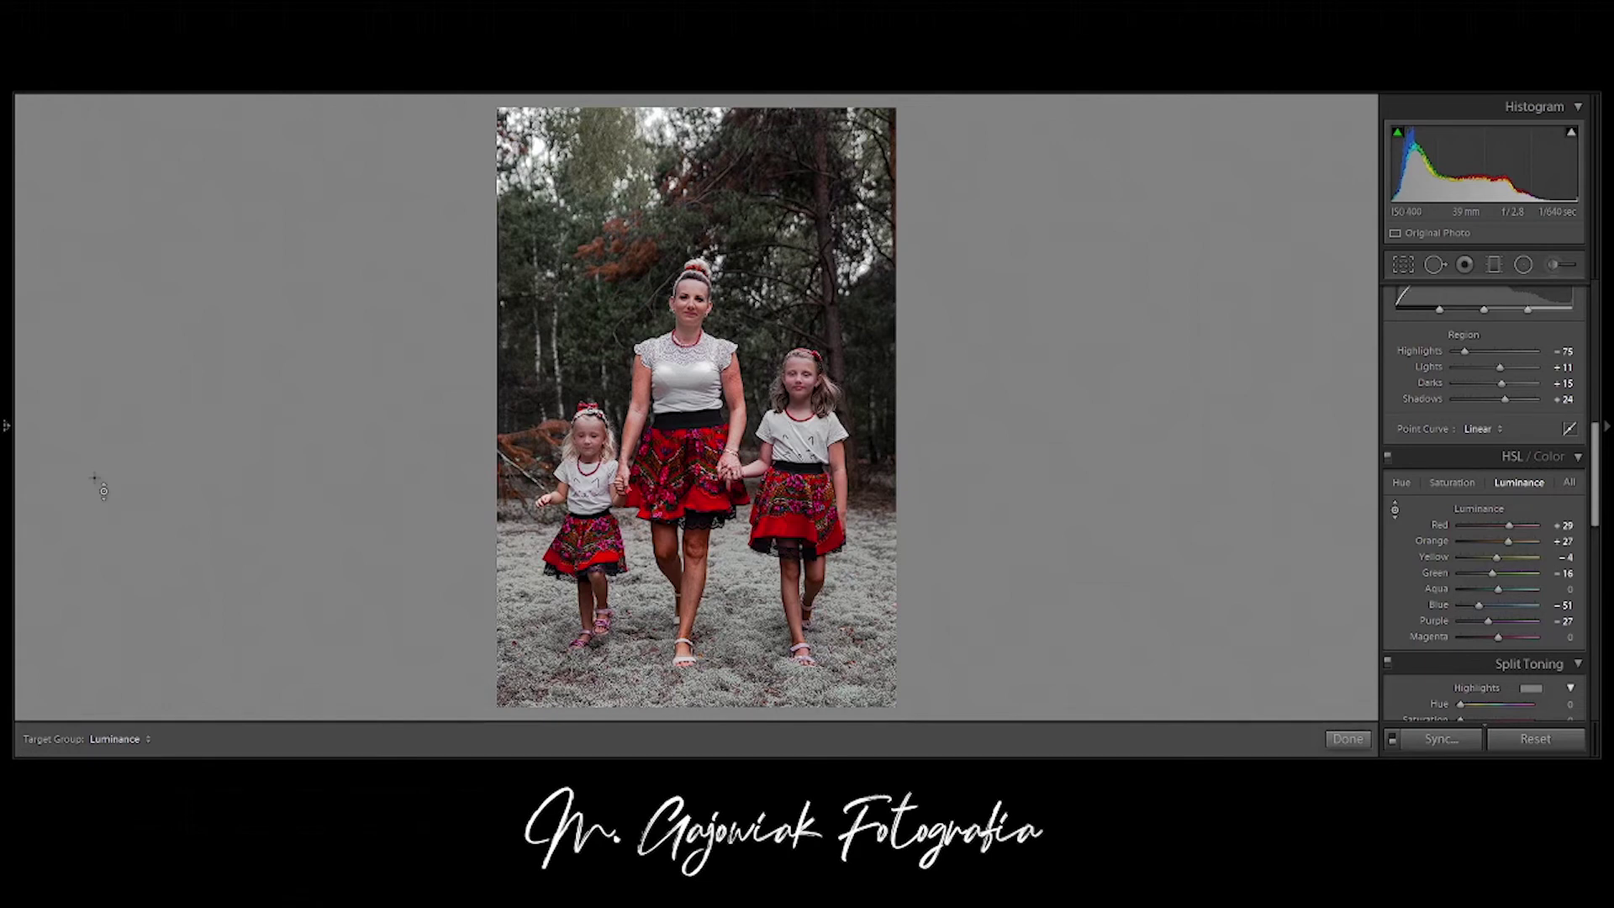
pyautogui.press('Escape')
pyautogui.scroll(3, 1600, 461)
# - Pull Highlights to −26 with Contrast +17 and compare before and after
pyautogui.scroll(3, 1601, 462)
pyautogui.scroll(3, 1556, 421)
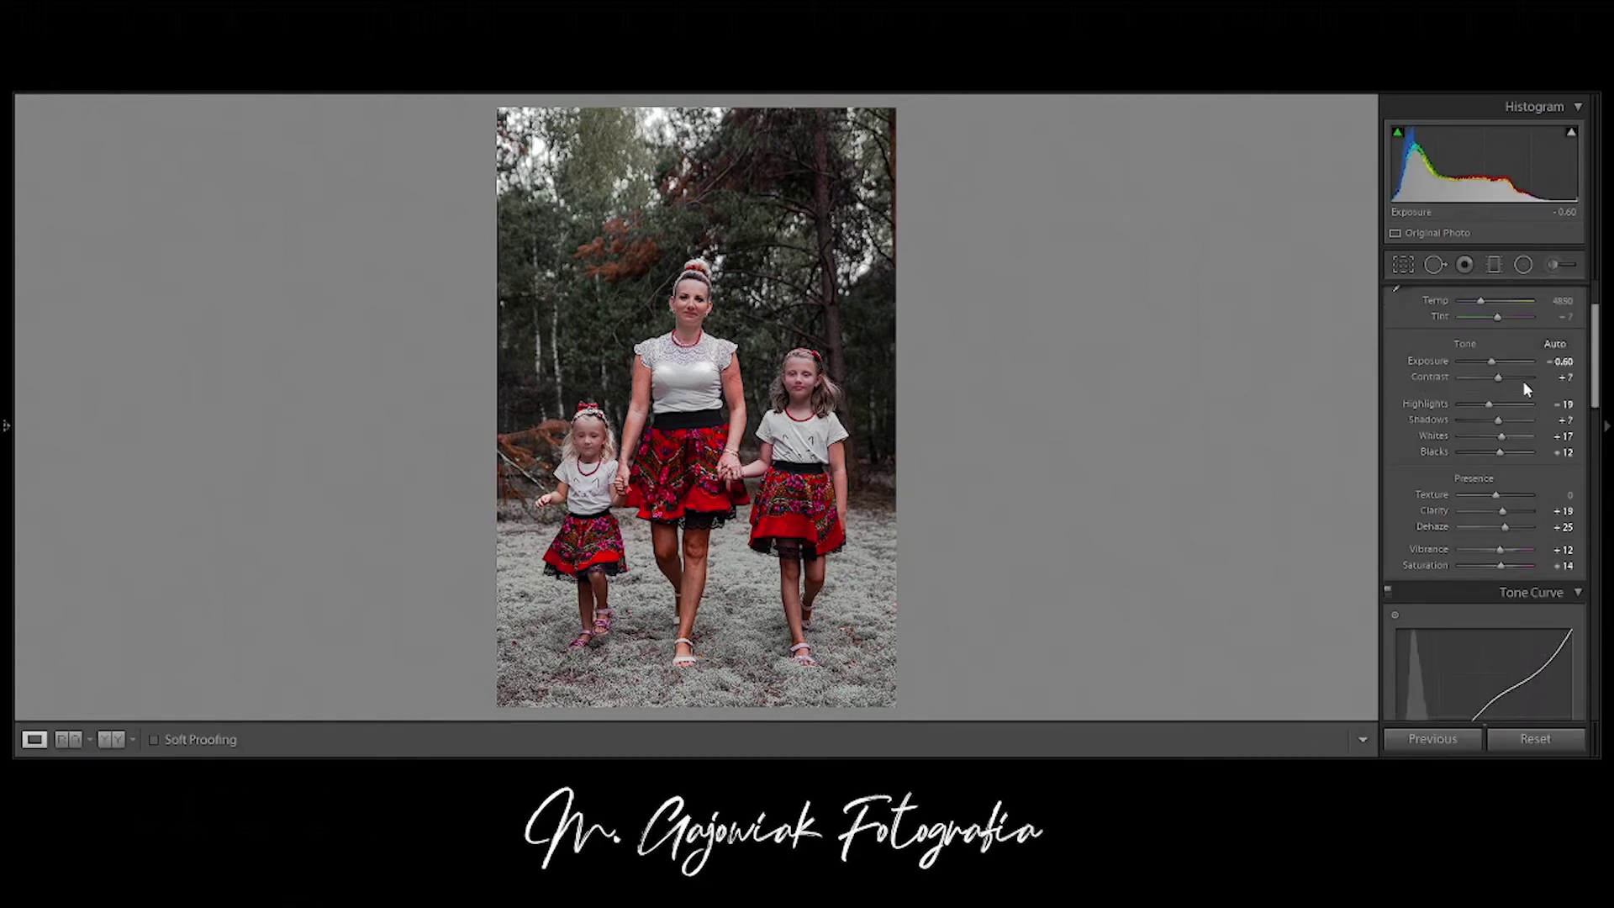
pyautogui.moveTo(1489, 405); pyautogui.dragTo(1485, 405)
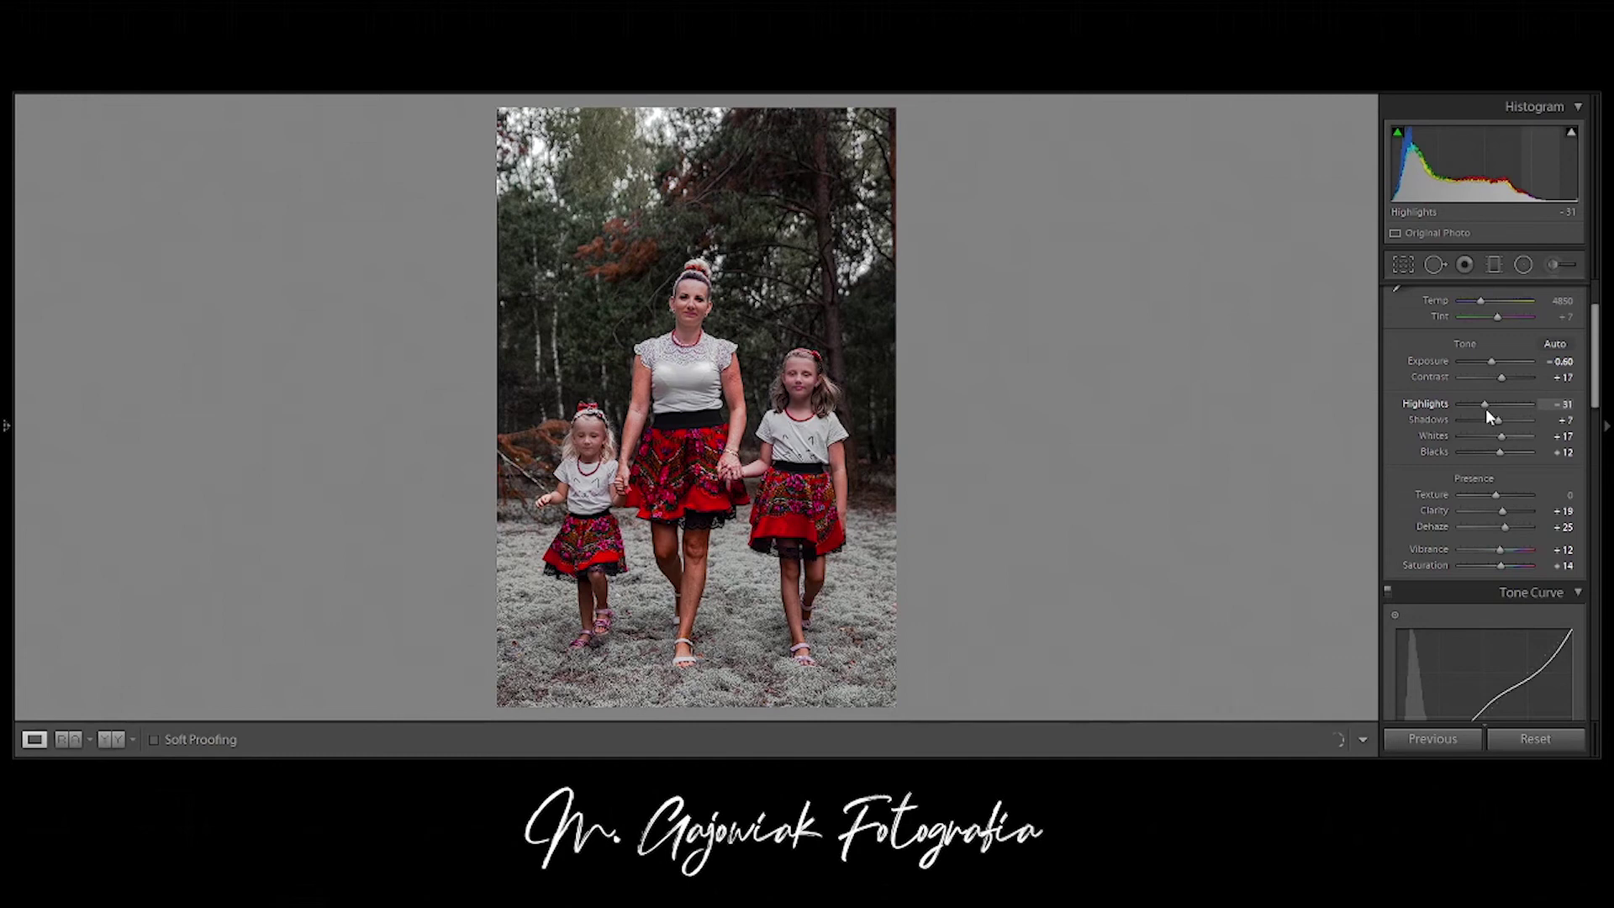
pyautogui.press('y')
pyautogui.click(1014, 346)
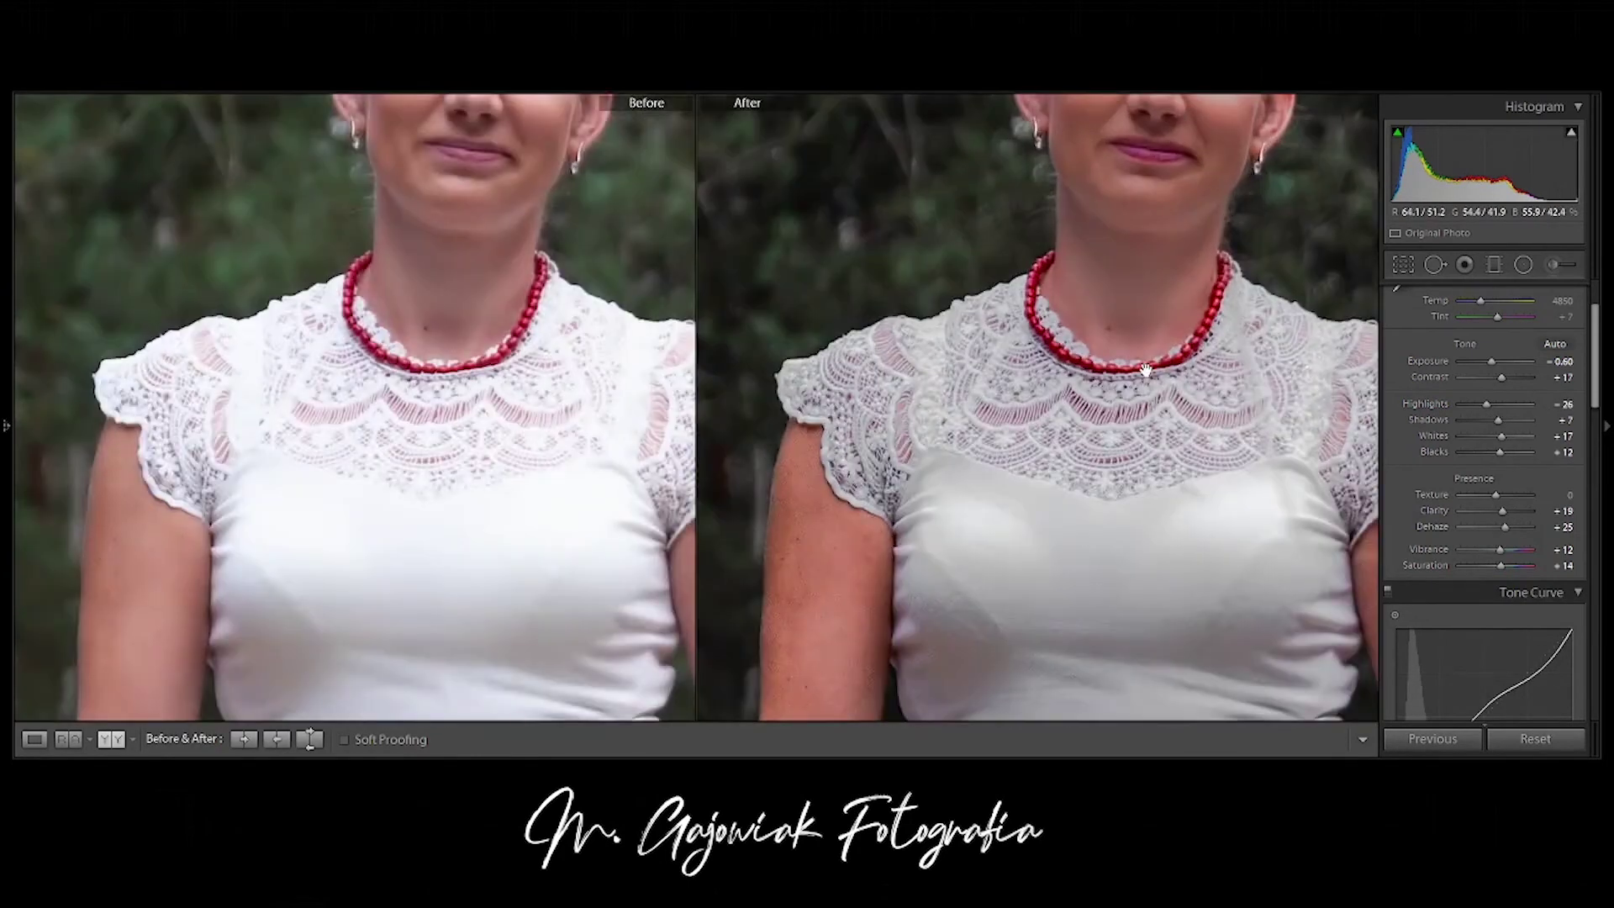
pyautogui.click(985, 480)
pyautogui.press('y')
# - Split-tone highlights to hue 133, saturation 8 and shadows to hue 49, saturation 5
pyautogui.click(674, 436)
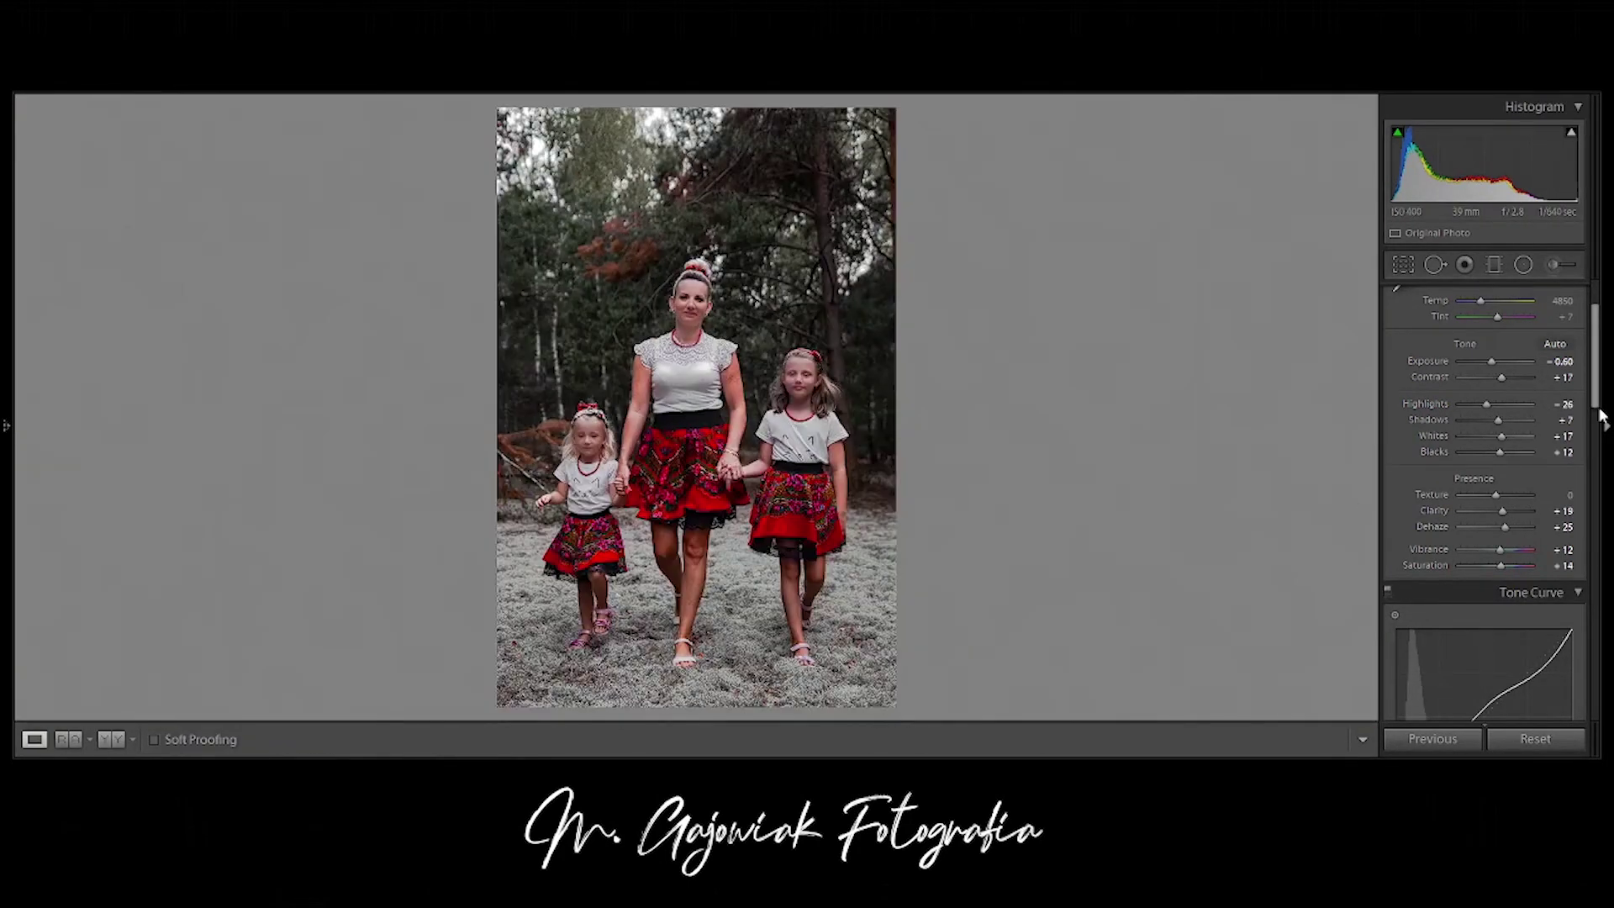
pyautogui.scroll(-10, 1589, 561)
pyautogui.click(1531, 528)
pyautogui.moveTo(1261, 558); pyautogui.dragTo(1318, 568)
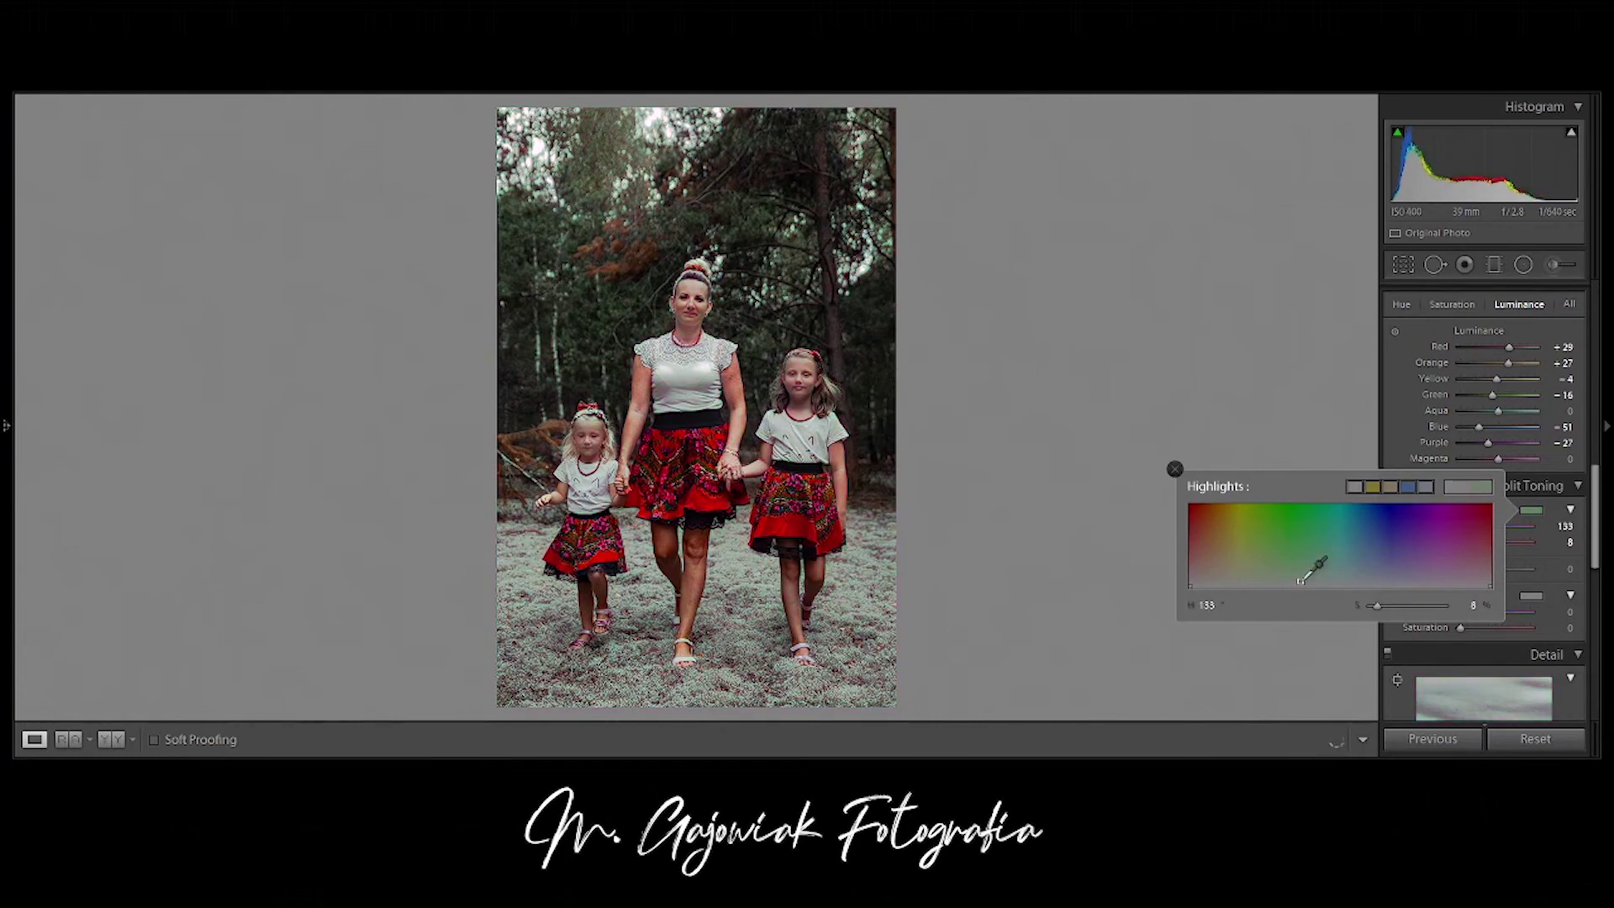
pyautogui.click(1531, 595)
pyautogui.moveTo(1396, 635)
pyautogui.mouseDown()
pyautogui.moveTo(1409, 628)
pyautogui.moveTo(1236, 668)
pyautogui.moveTo(1208, 655)
pyautogui.mouseUp()
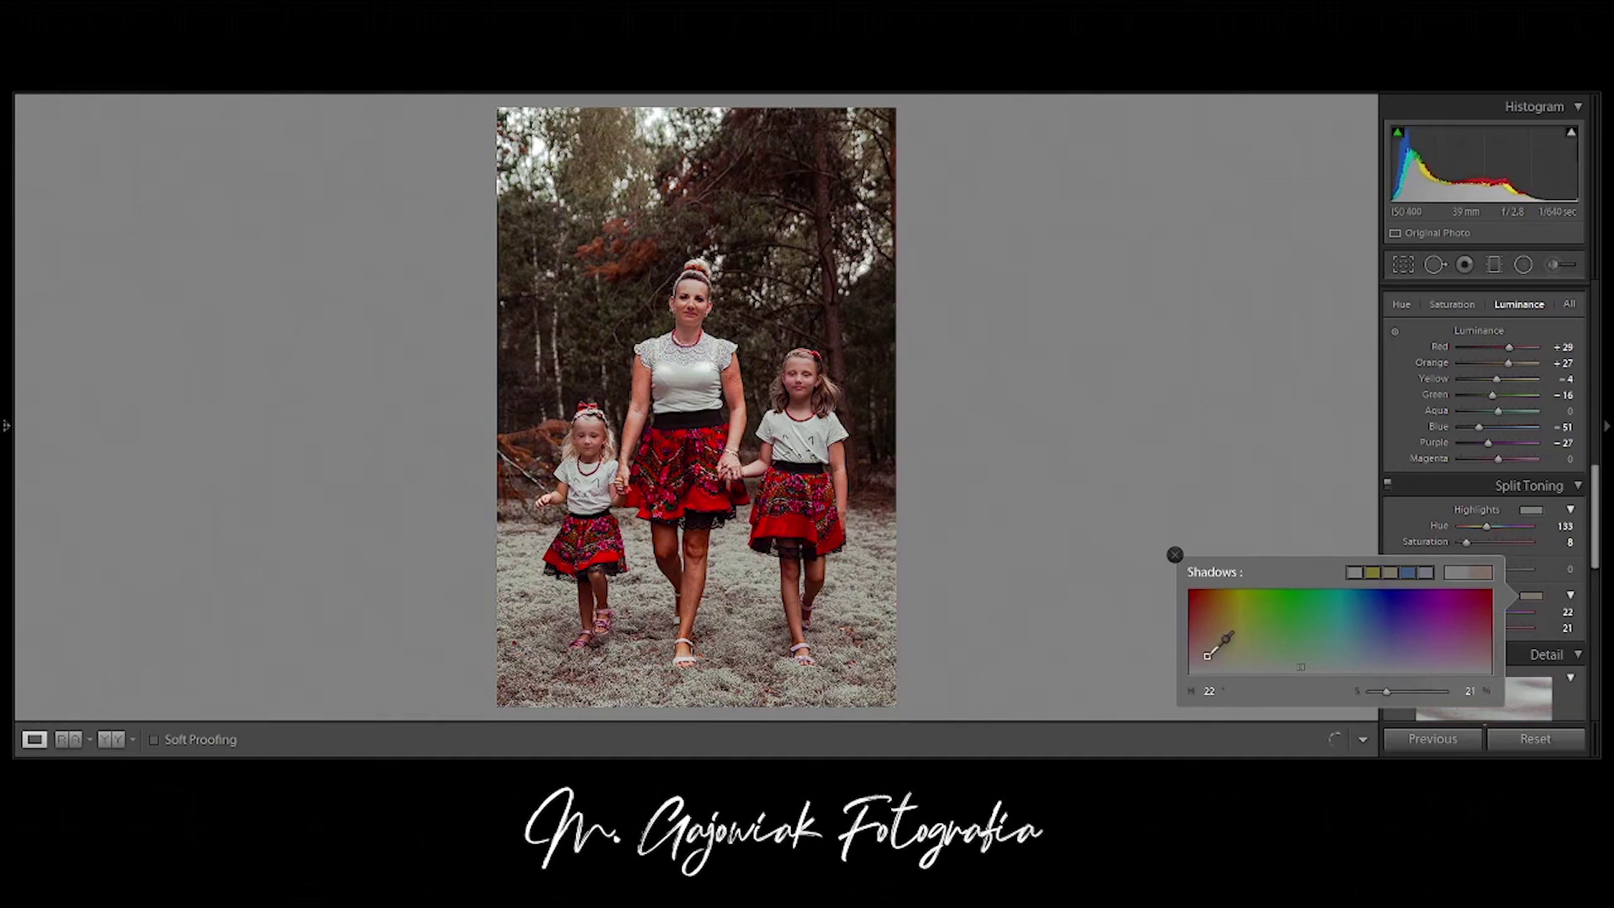
pyautogui.moveTo(1207, 655); pyautogui.dragTo(1230, 670)
pyautogui.click(1224, 332)
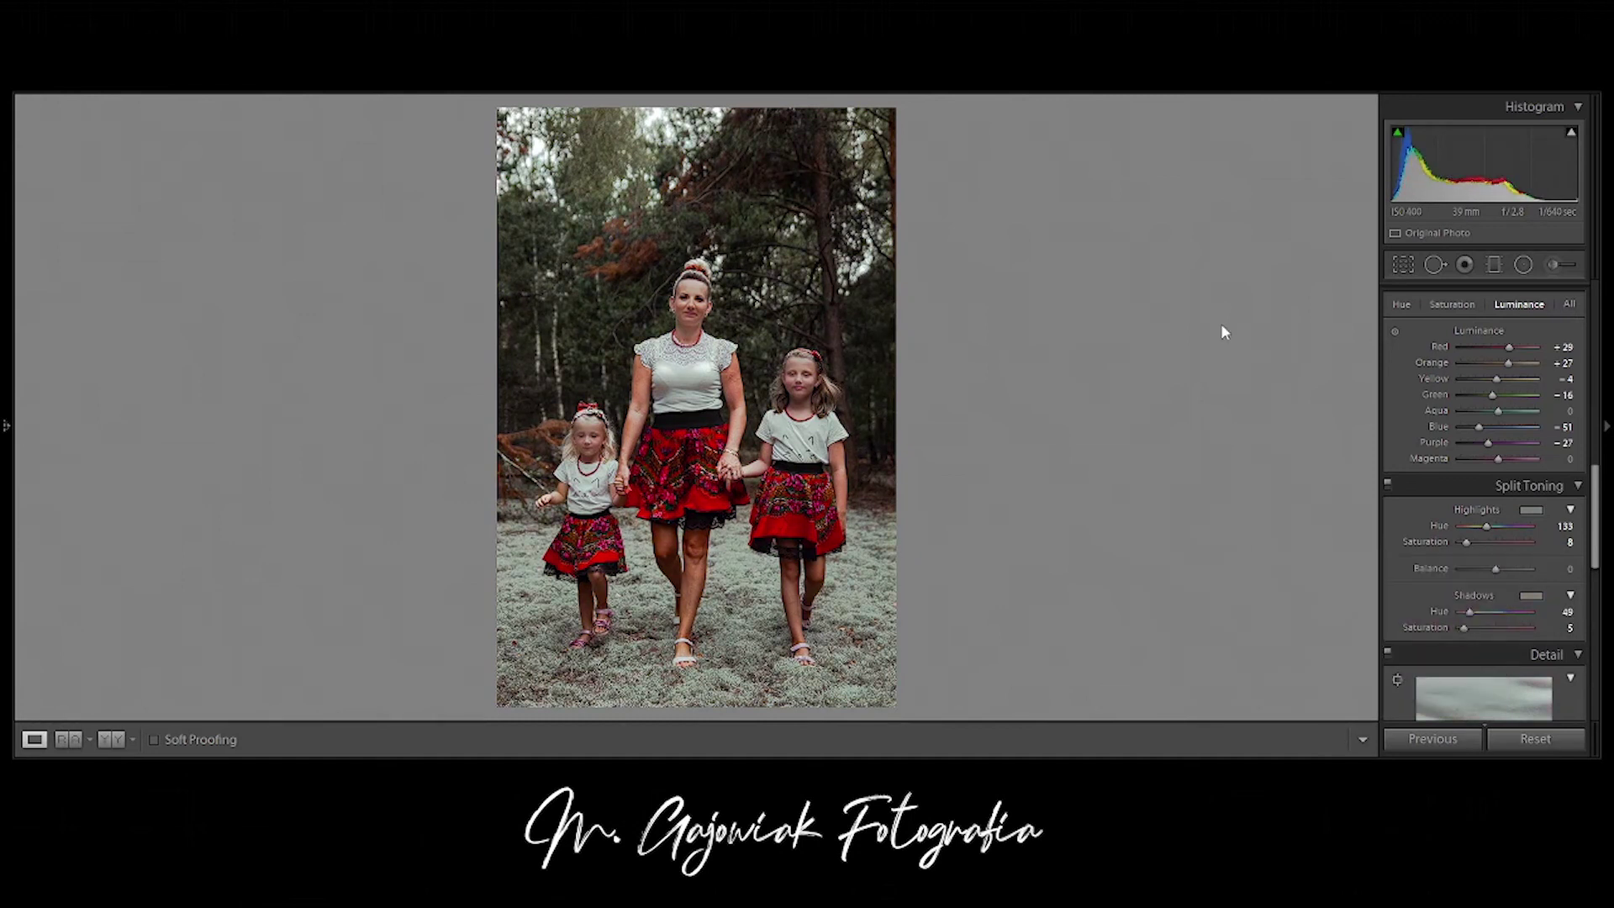
pyautogui.press('y')
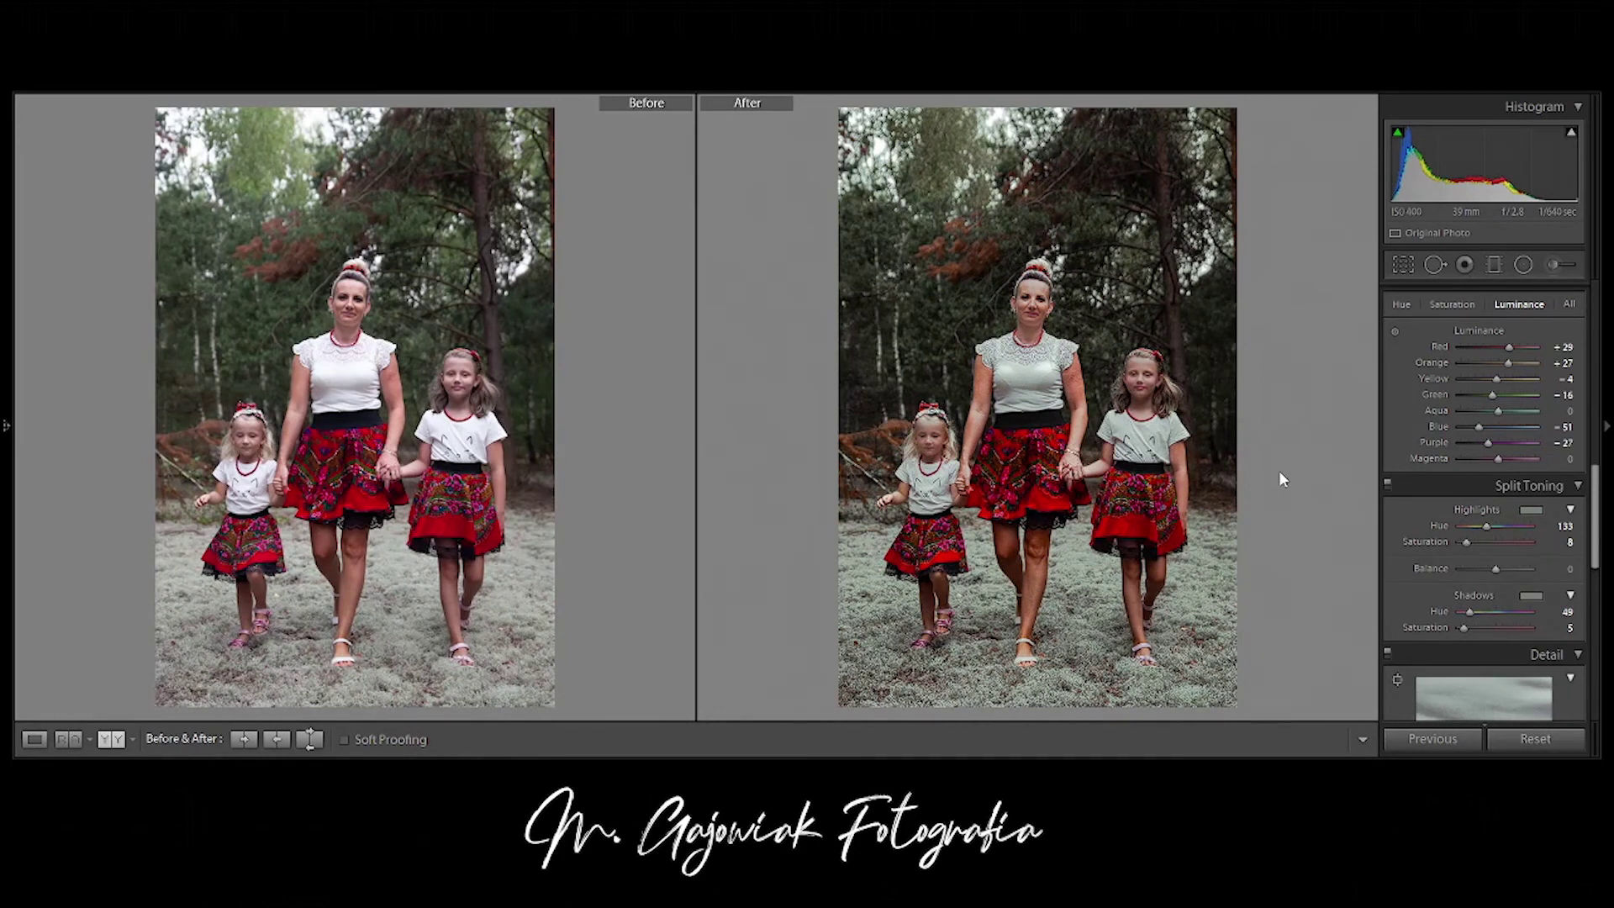
pyautogui.press('y')
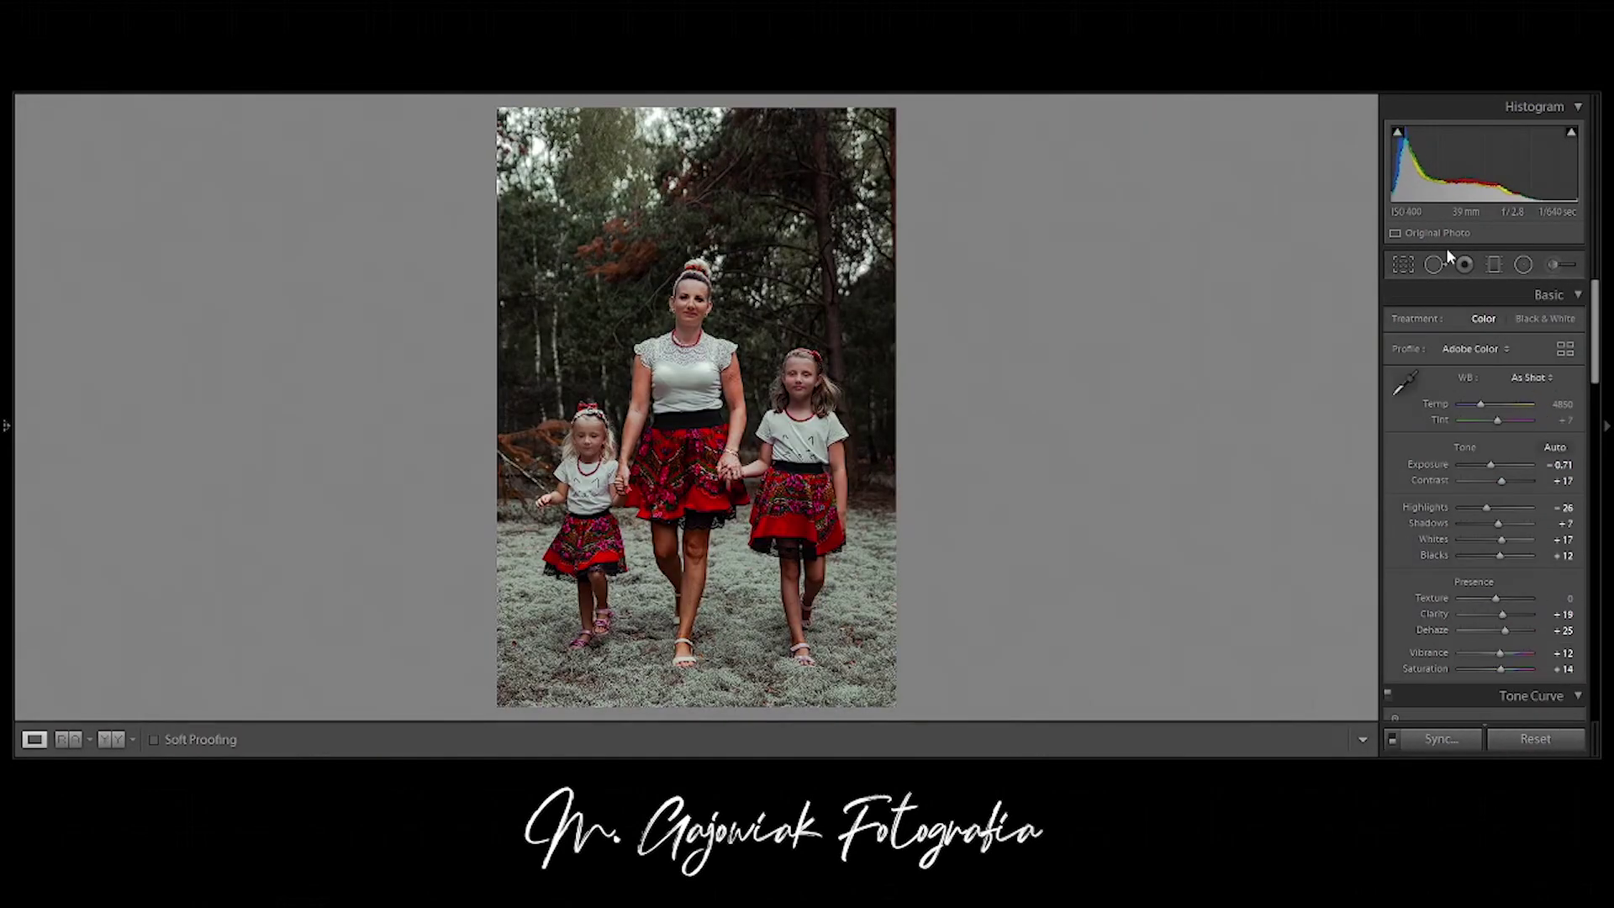
# - Set the crop aspect ratio to 4 x 5 / 8 x 10, after trying 4 x 3 and 1 x 1
pyautogui.click(1403, 264)
pyautogui.click(1539, 323)
pyautogui.click(1430, 501)
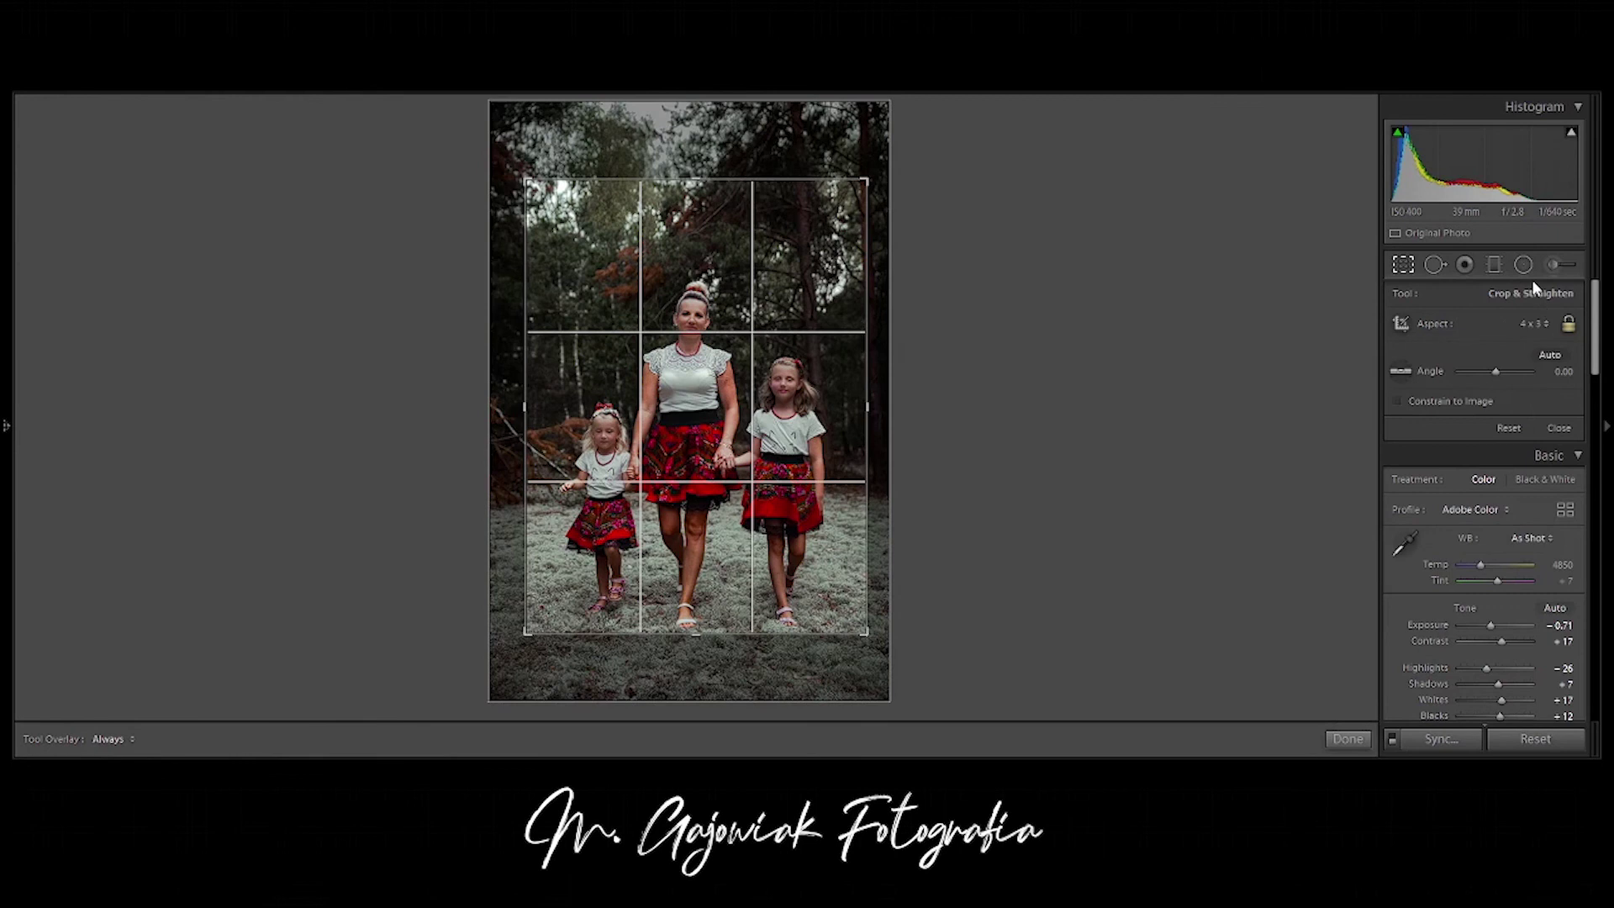
pyautogui.click(1527, 328)
pyautogui.click(1396, 406)
pyautogui.click(1535, 326)
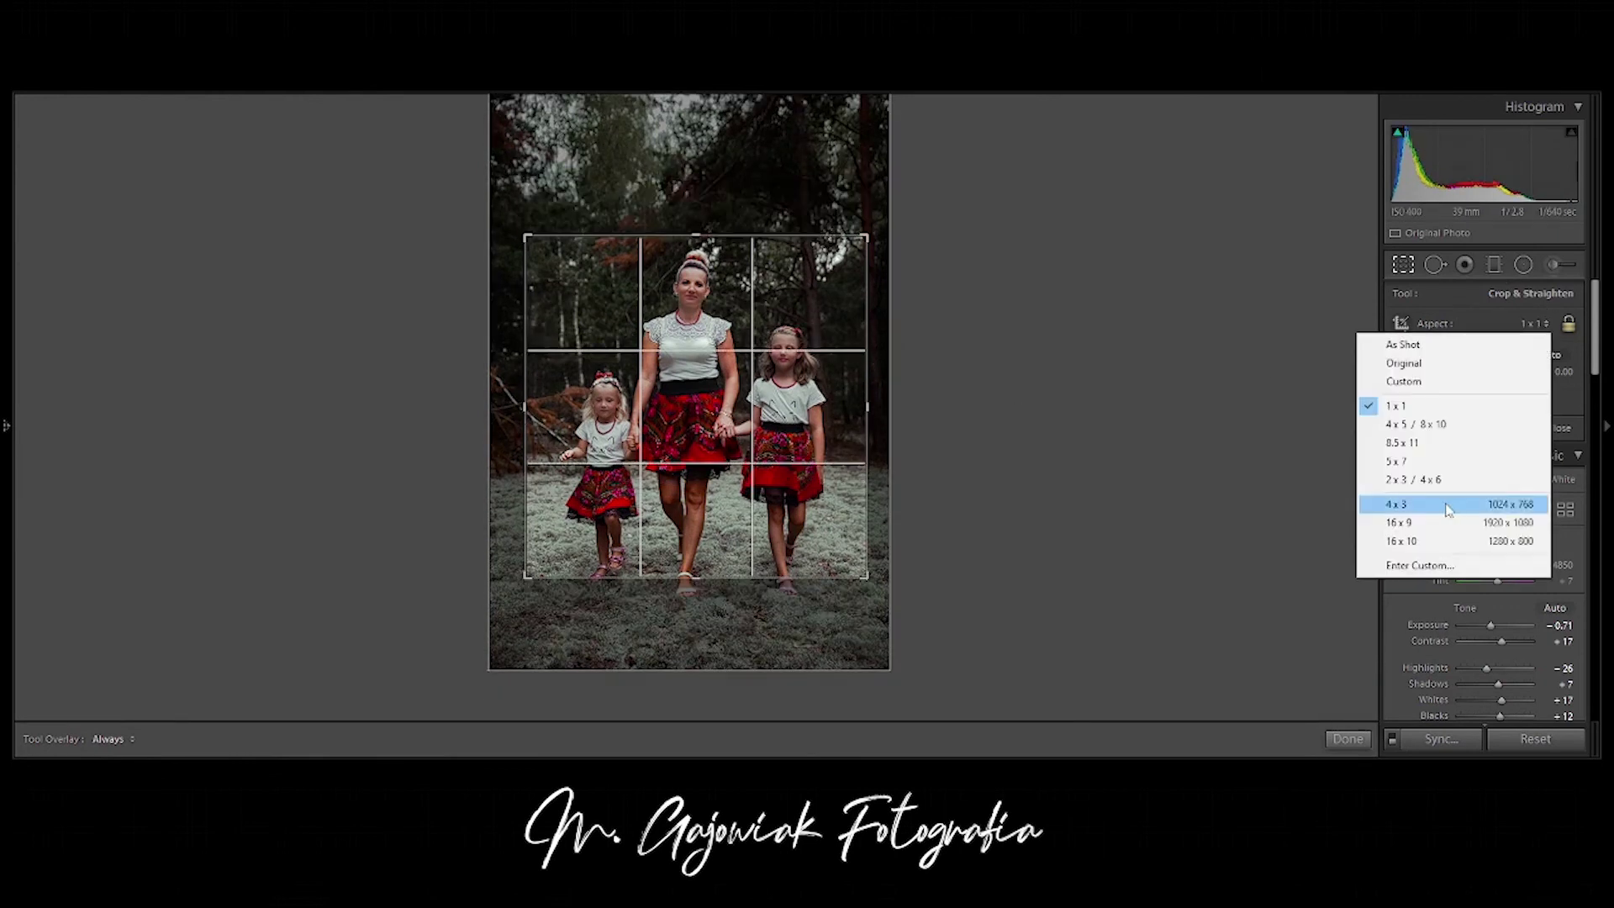
pyautogui.click(1419, 424)
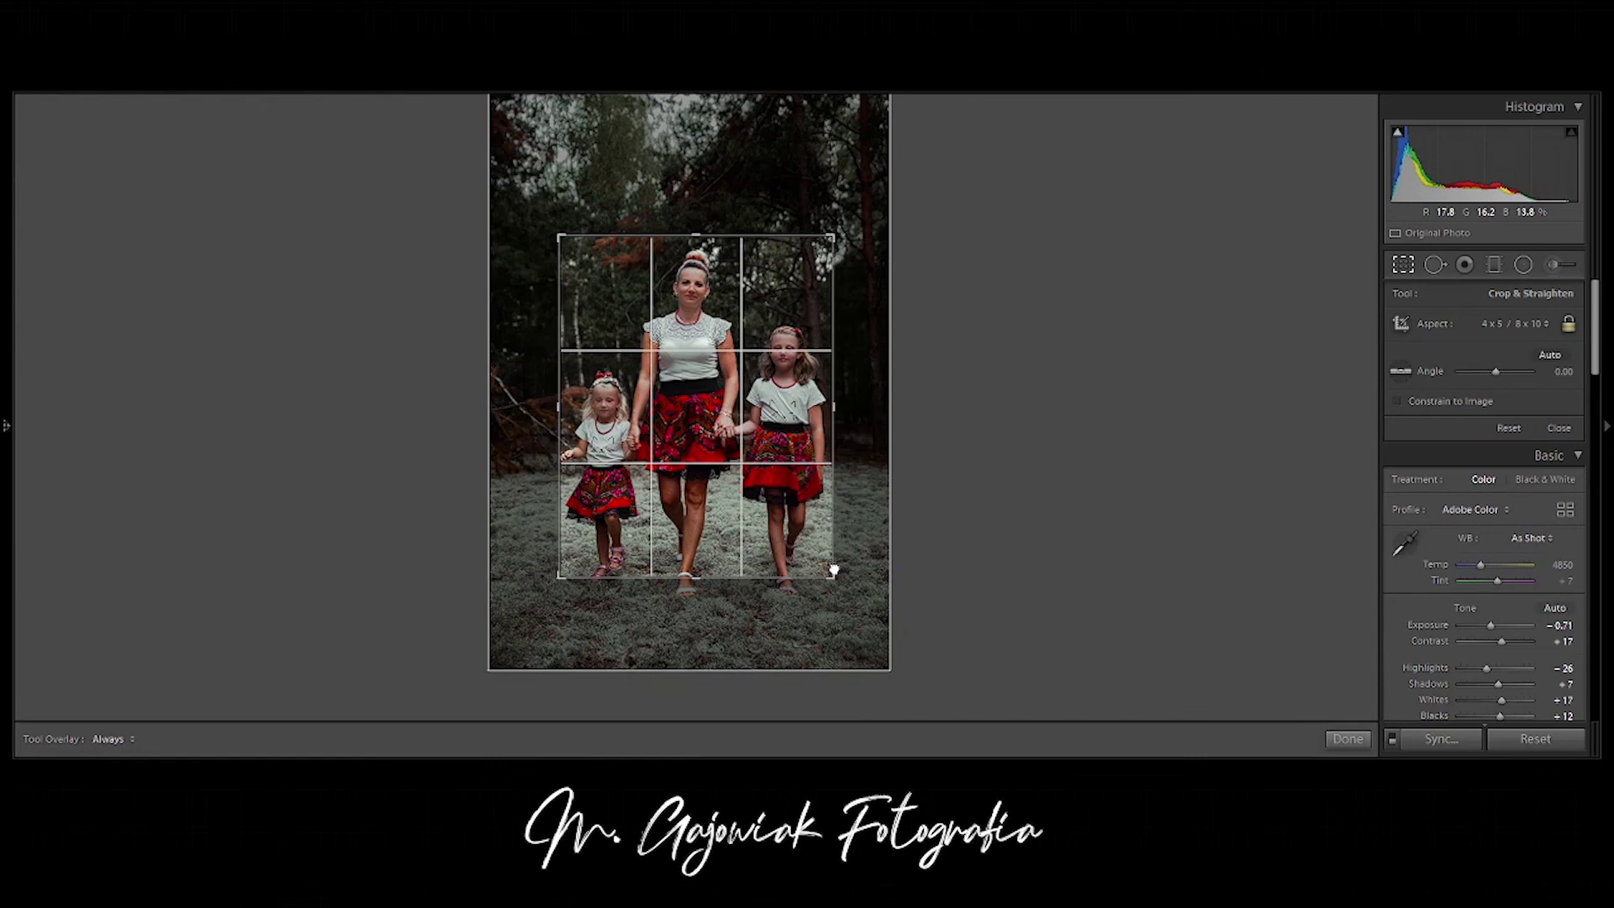
# - Enlarge and reposition the 4 x 5 crop to frame the mother and both daughters, then apply it
pyautogui.moveTo(824, 560); pyautogui.dragTo(871, 625)
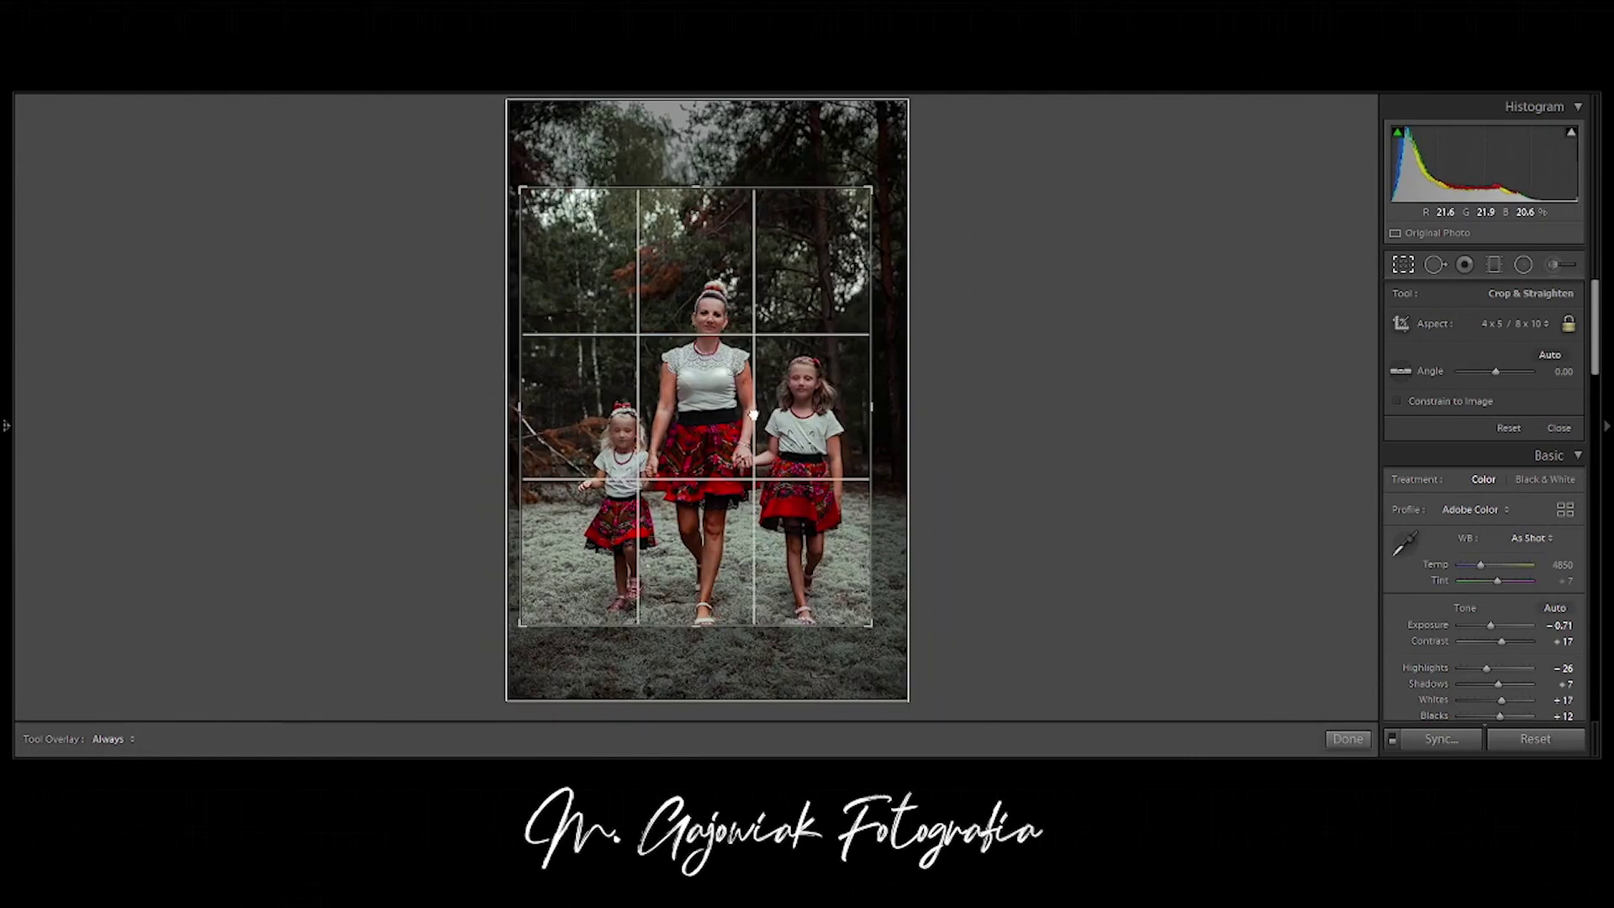
pyautogui.moveTo(753, 414); pyautogui.dragTo(745, 395)
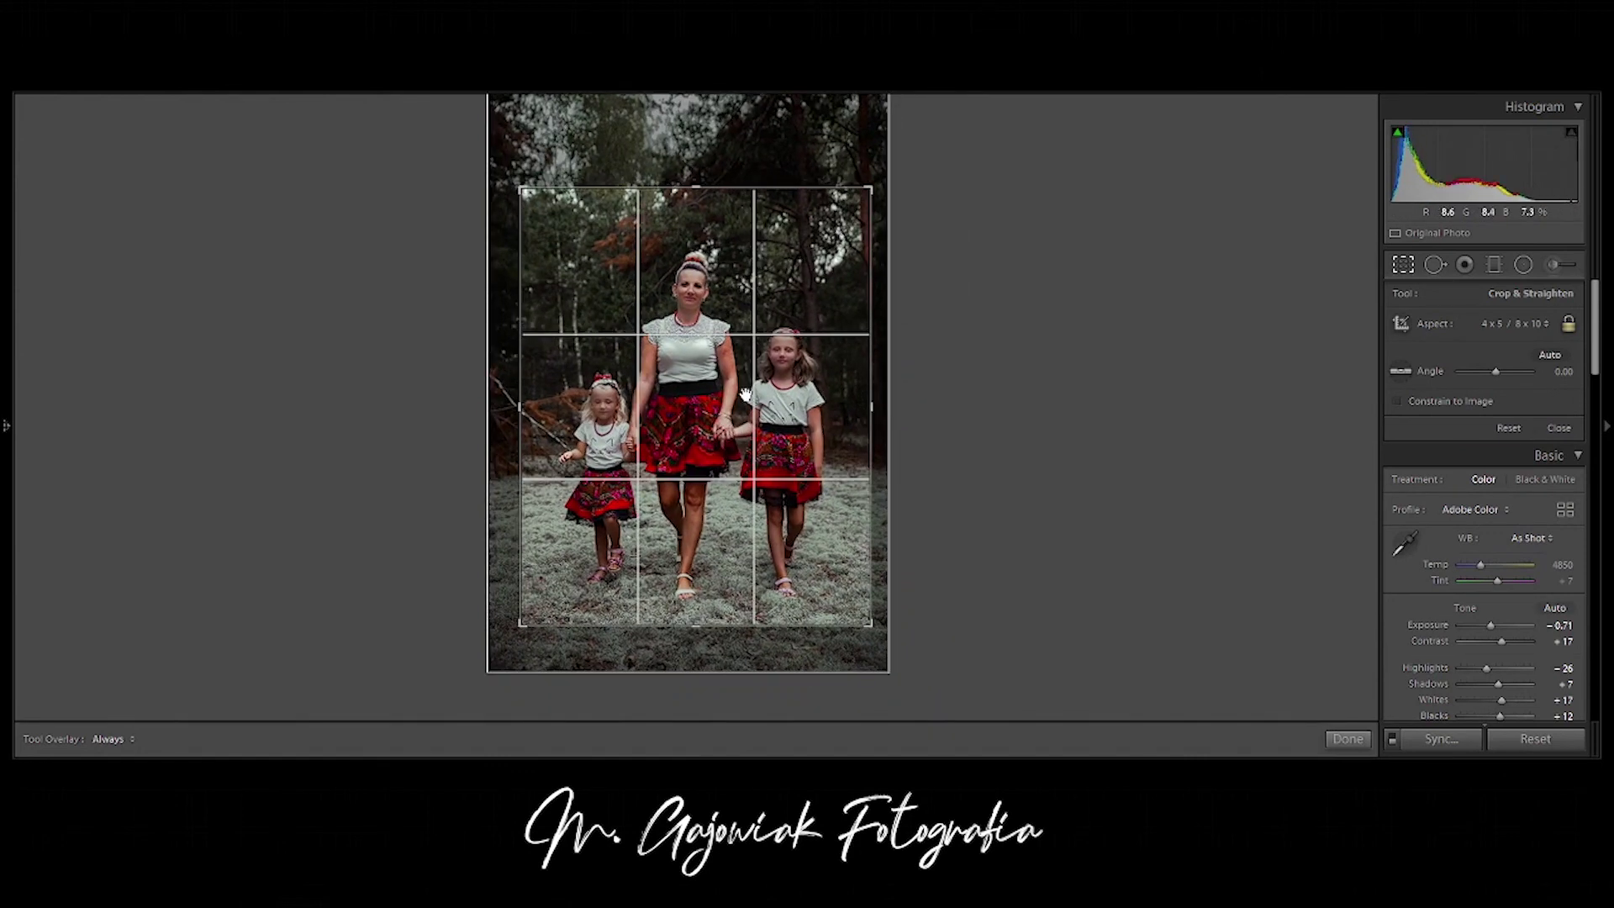
pyautogui.press('Return')
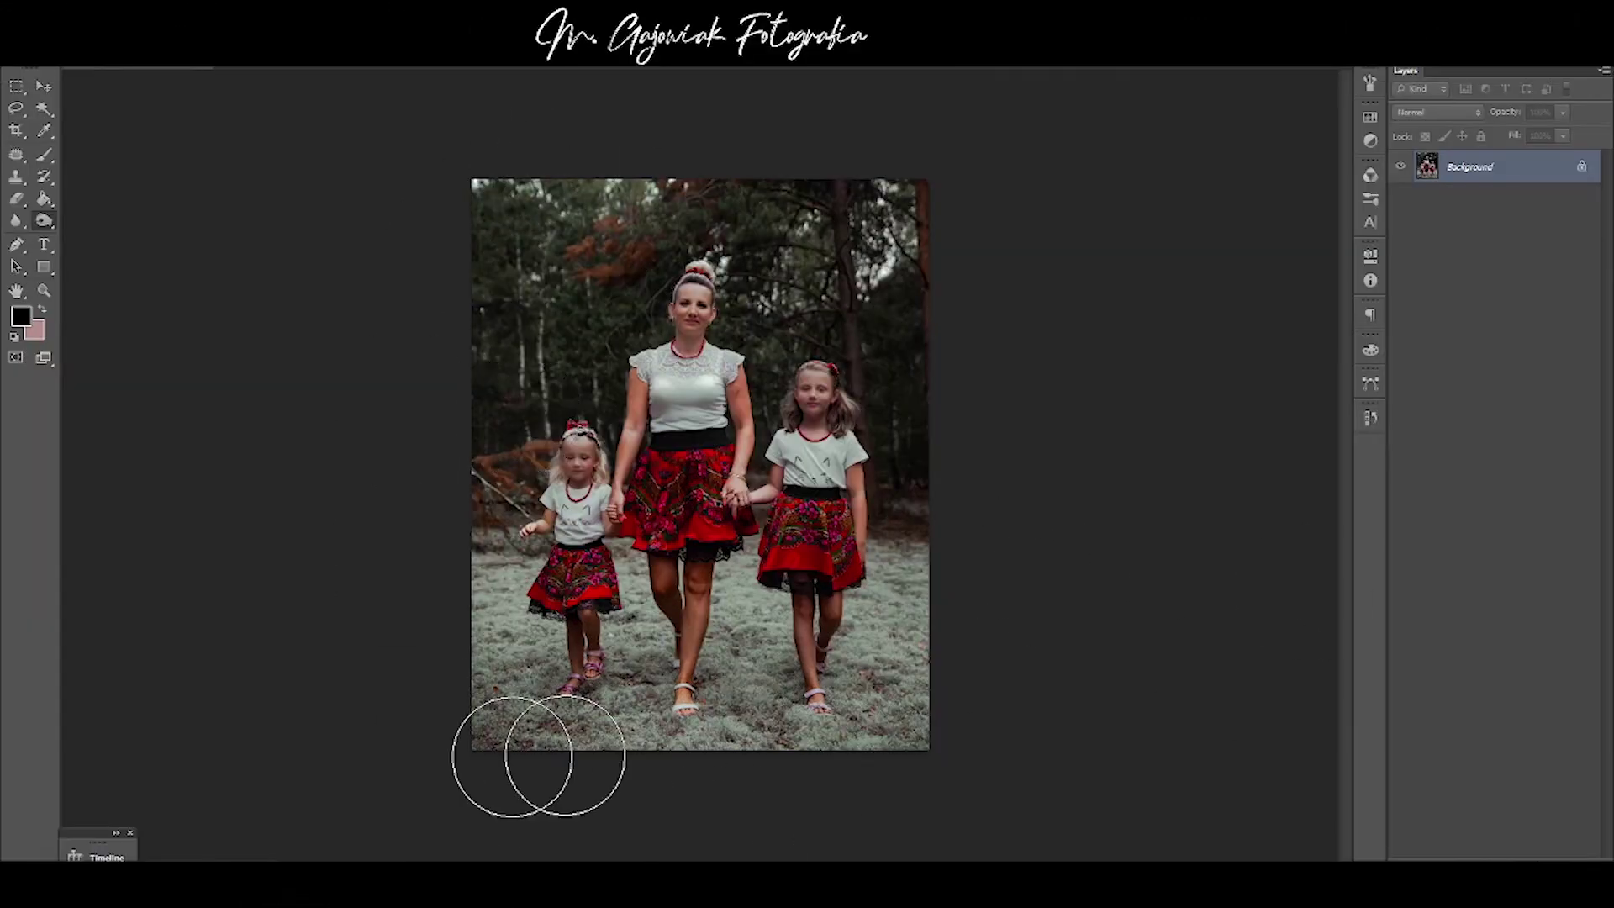
# - Place the logo 2b file as a watermark layer near the top centre and commit it
pyautogui.moveTo(1082, 696)
pyautogui.mouseDown()
pyautogui.moveTo(883, 430)
pyautogui.moveTo(521, 517)
pyautogui.moveTo(743, 217)
pyautogui.mouseUp()
pyautogui.press('Return')
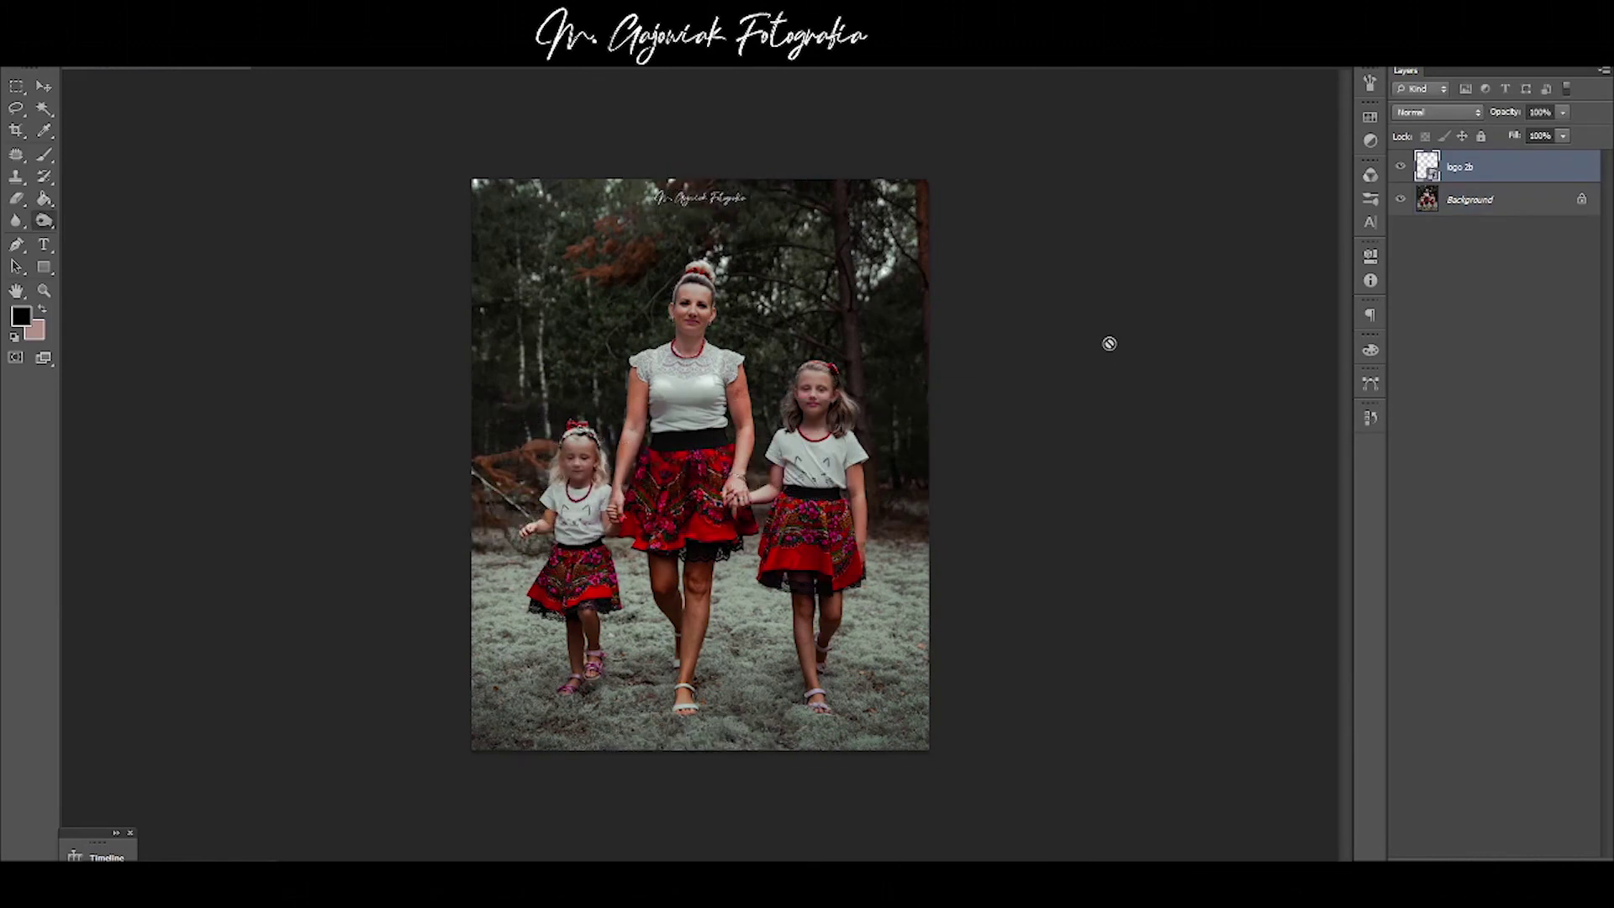